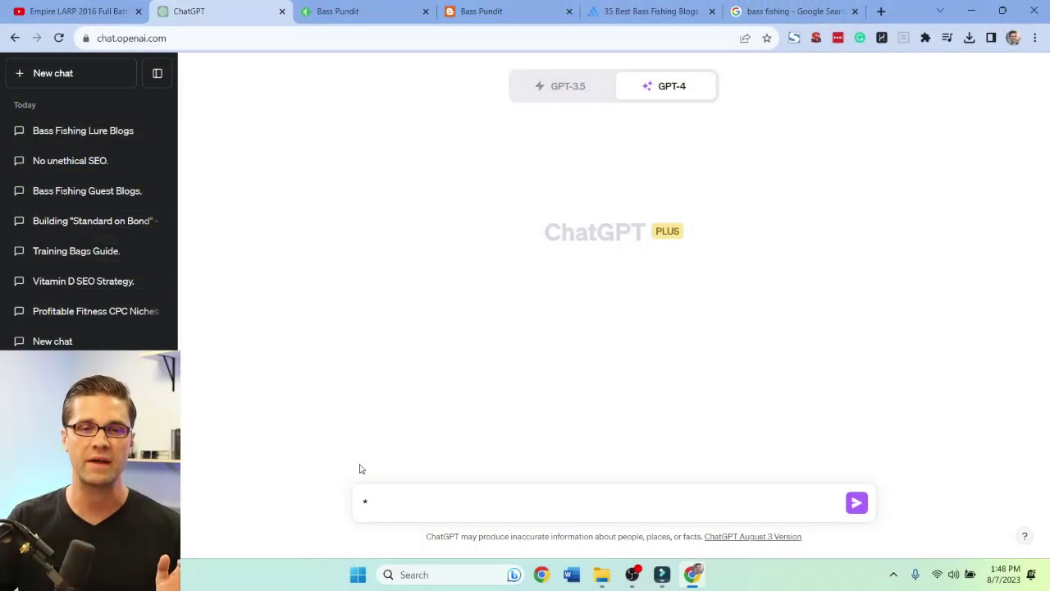
Switch GPT-4 to Plugins, enable WebPilot, and ask for websites about philodendron blogs.
{"action": "mouse_move", "coordinate": [665, 85]}
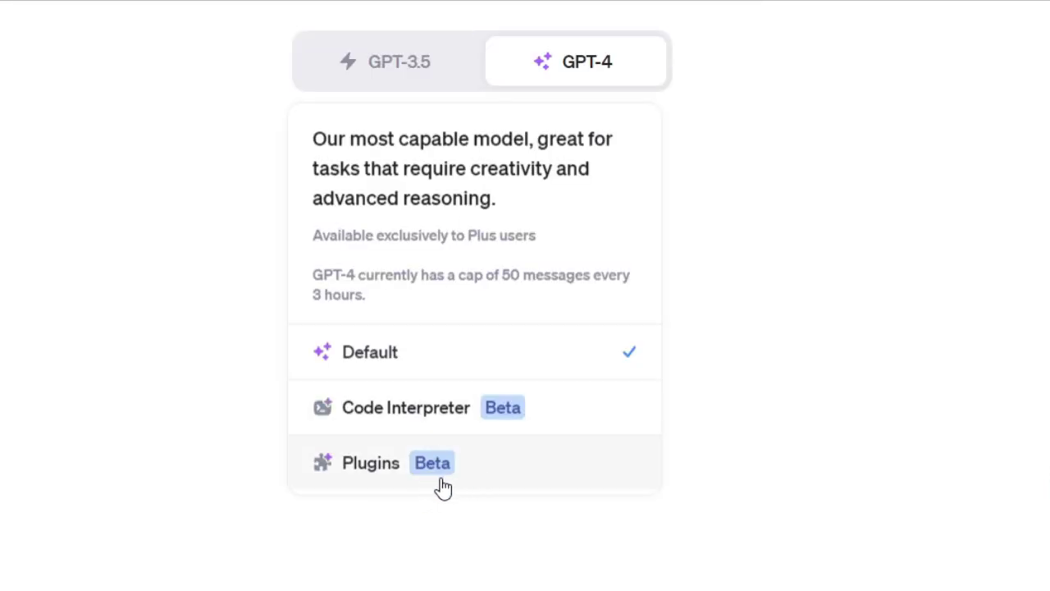
{"action": "left_click", "coordinate": [443, 487]}
{"action": "left_click", "coordinate": [537, 127]}
{"action": "scroll", "coordinate": [494, 337], "scroll_direction": "down", "scroll_amount": 5}
{"action": "scroll", "coordinate": [565, 315], "scroll_direction": "down", "scroll_amount": 5}
{"action": "scroll", "coordinate": [566, 316], "scroll_direction": "up", "scroll_amount": 5}
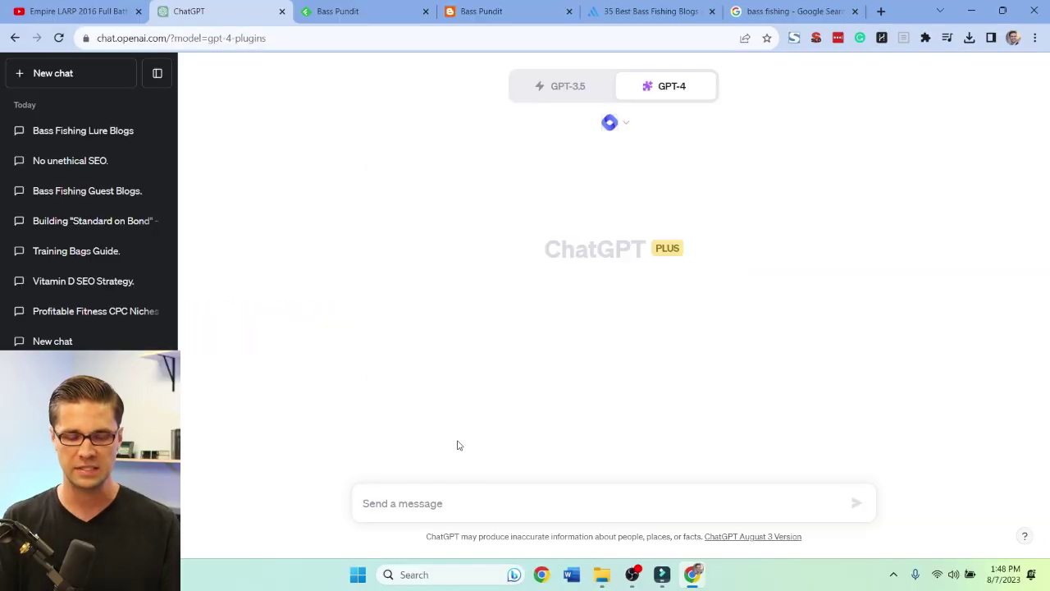
{"action": "type", "text": "a l"}
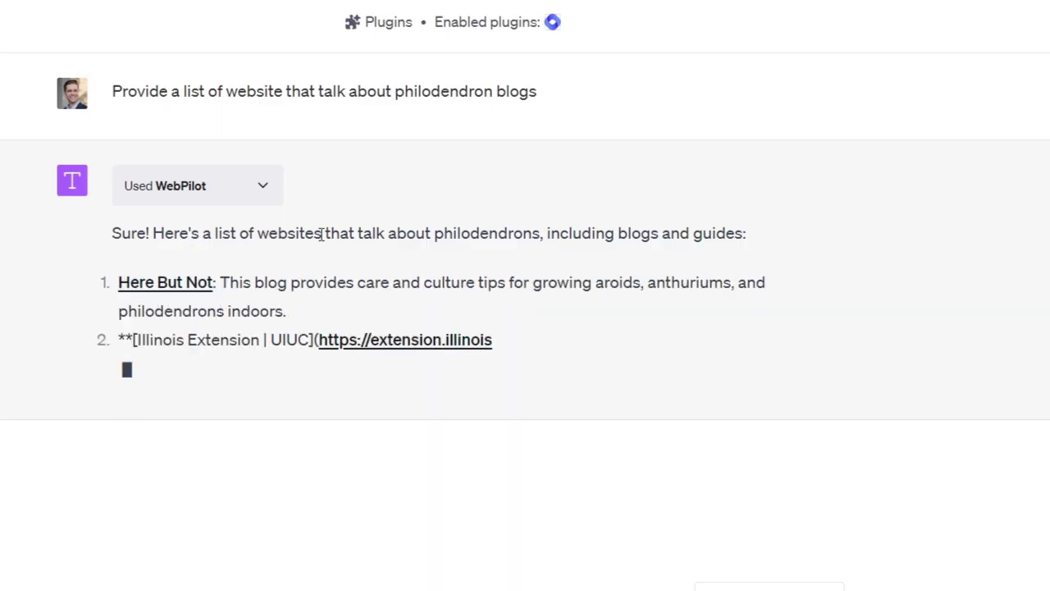
Open the Here But Not blog from ChatGPT's list in a new tab.
{"action": "left_click_drag", "start_coordinate": [443, 233], "coordinate": [637, 233]}
{"action": "left_click", "coordinate": [545, 232]}
{"action": "left_click", "coordinate": [490, 250]}
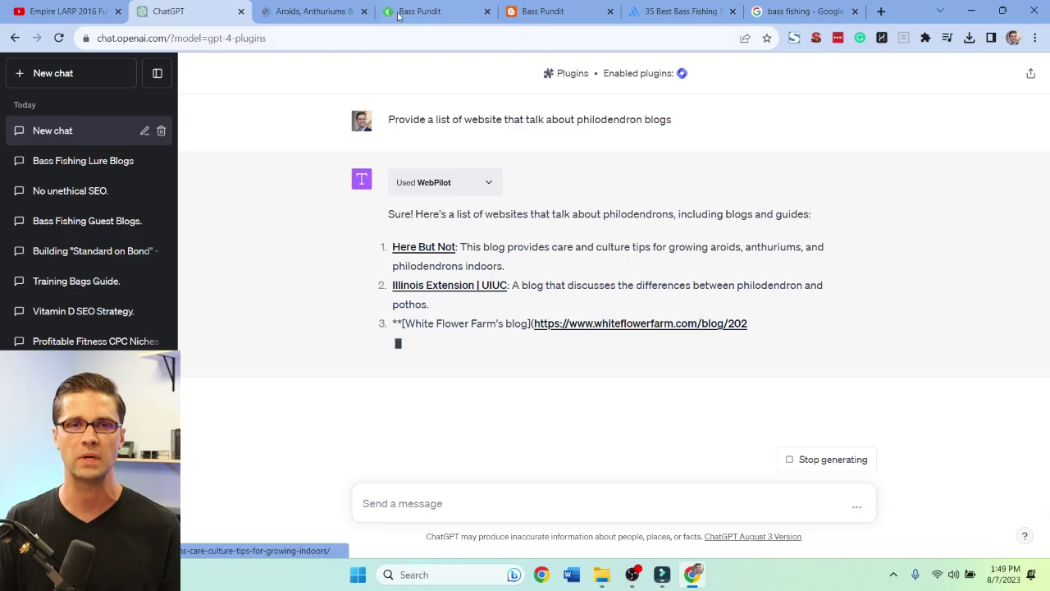
{"action": "left_click", "coordinate": [204, 287]}
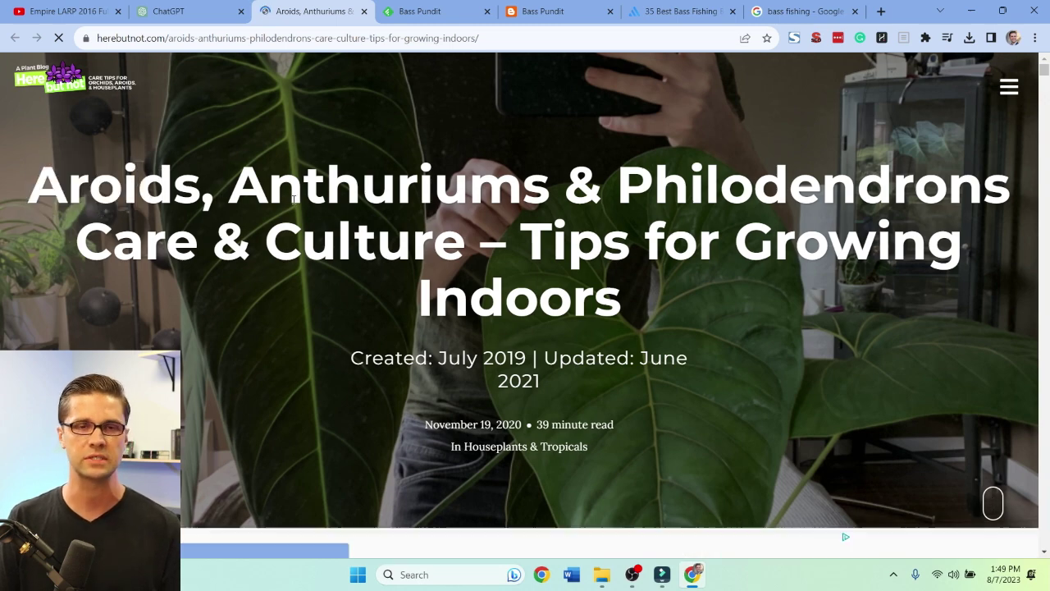
Skim the Here But Not blog, then open White Flower Farm's blog in a new tab.
{"action": "scroll", "coordinate": [331, 266], "scroll_direction": "down", "scroll_amount": 5}
{"action": "scroll", "coordinate": [205, 164], "scroll_direction": "up", "scroll_amount": 5}
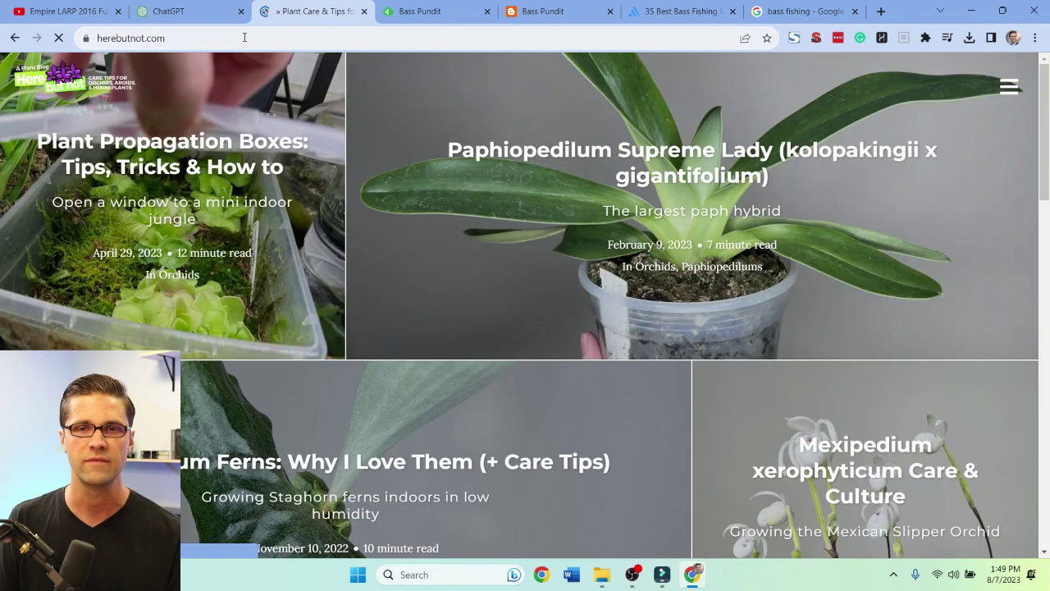
{"action": "scroll", "coordinate": [303, 279], "scroll_direction": "down", "scroll_amount": 4}
{"action": "scroll", "coordinate": [300, 295], "scroll_direction": "up", "scroll_amount": 4}
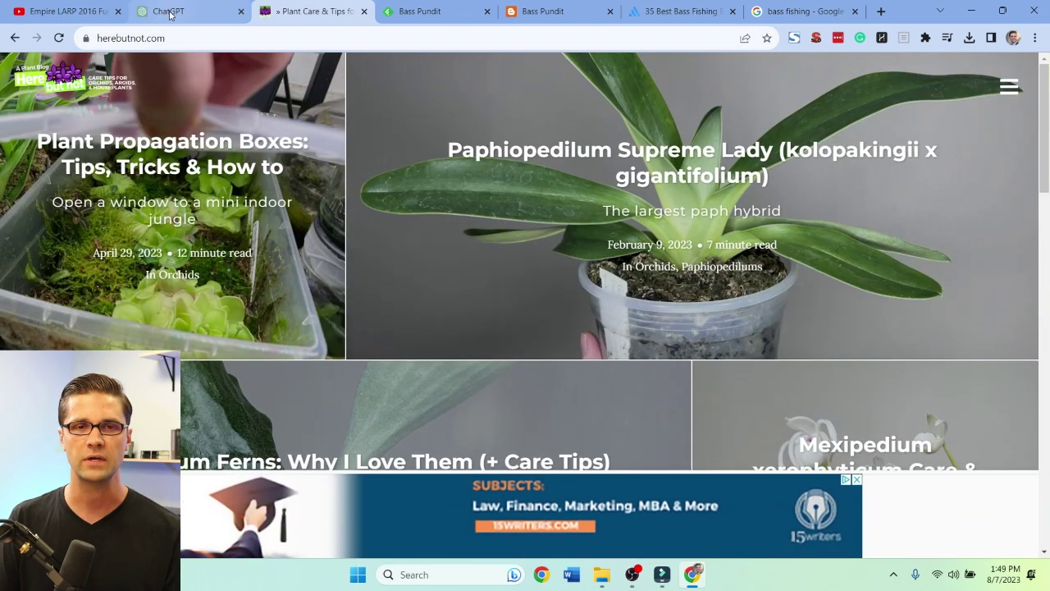
{"action": "key", "text": "ctrl+shift+Tab"}
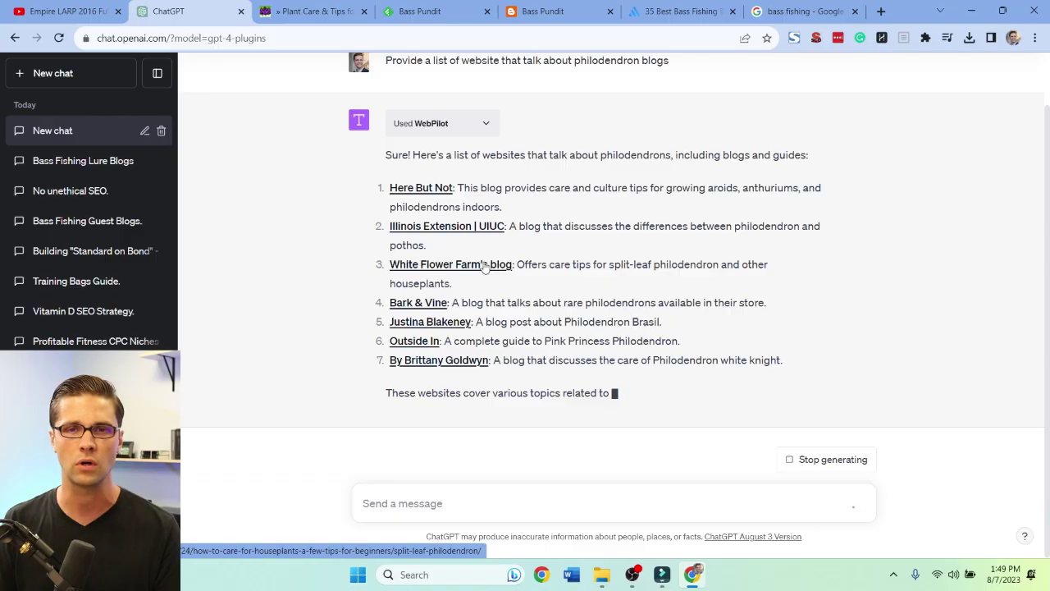
{"action": "left_click_drag", "start_coordinate": [565, 260], "coordinate": [452, 262]}
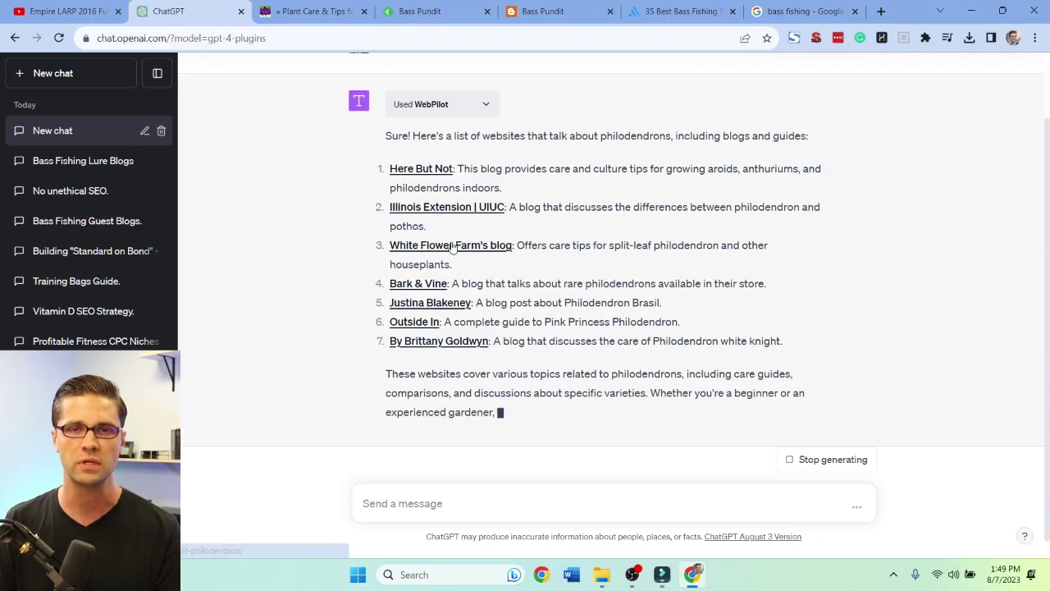
{"action": "left_click", "coordinate": [479, 244]}
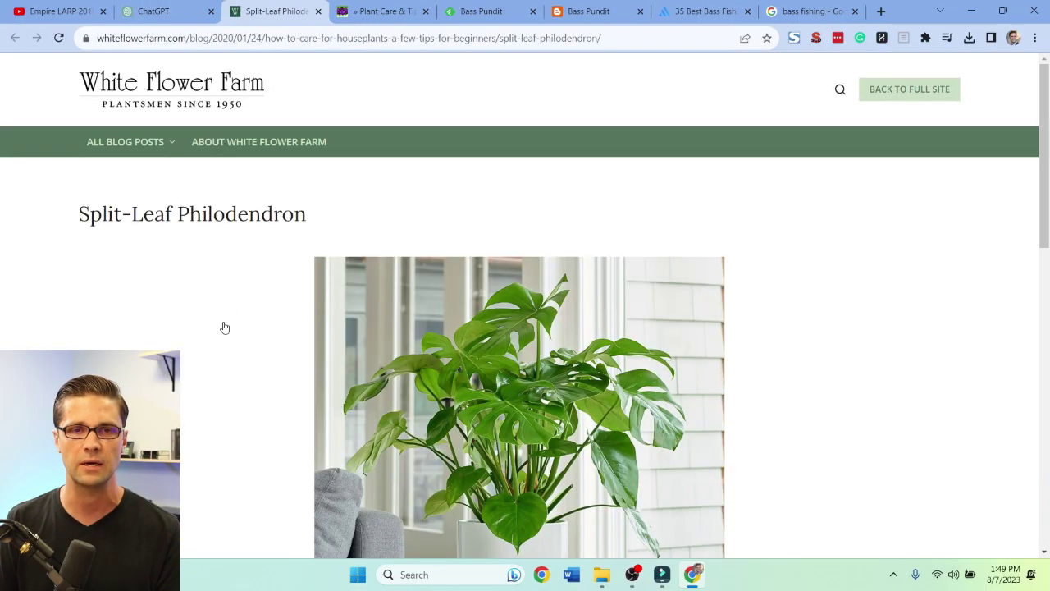
Skim White Flower Farm's post, then open the Bark & Vine blog from the list.
{"action": "scroll", "coordinate": [223, 327], "scroll_direction": "down", "scroll_amount": 15}
{"action": "scroll", "coordinate": [223, 326], "scroll_direction": "up", "scroll_amount": 15}
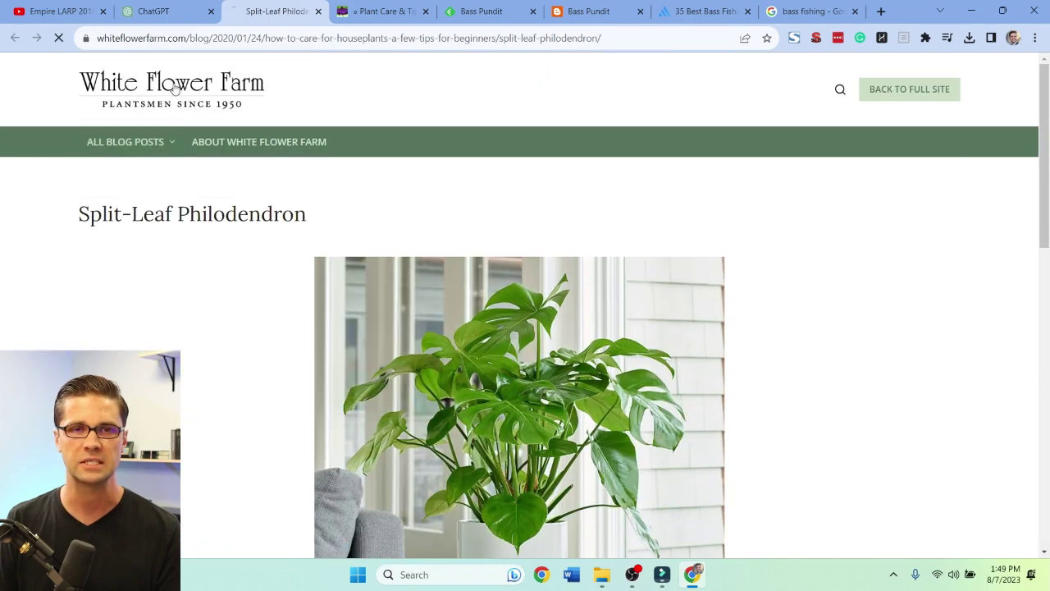
{"action": "scroll", "coordinate": [211, 350], "scroll_direction": "down", "scroll_amount": 15}
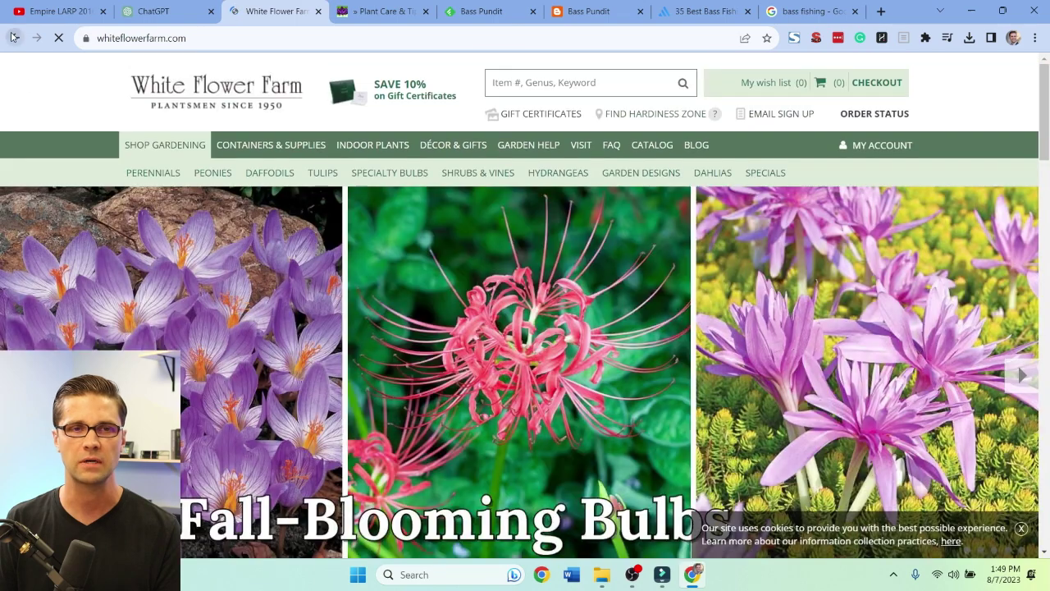
{"action": "key", "text": "ctrl+shift+Tab"}
{"action": "scroll", "coordinate": [316, 279], "scroll_direction": "up", "scroll_amount": 1}
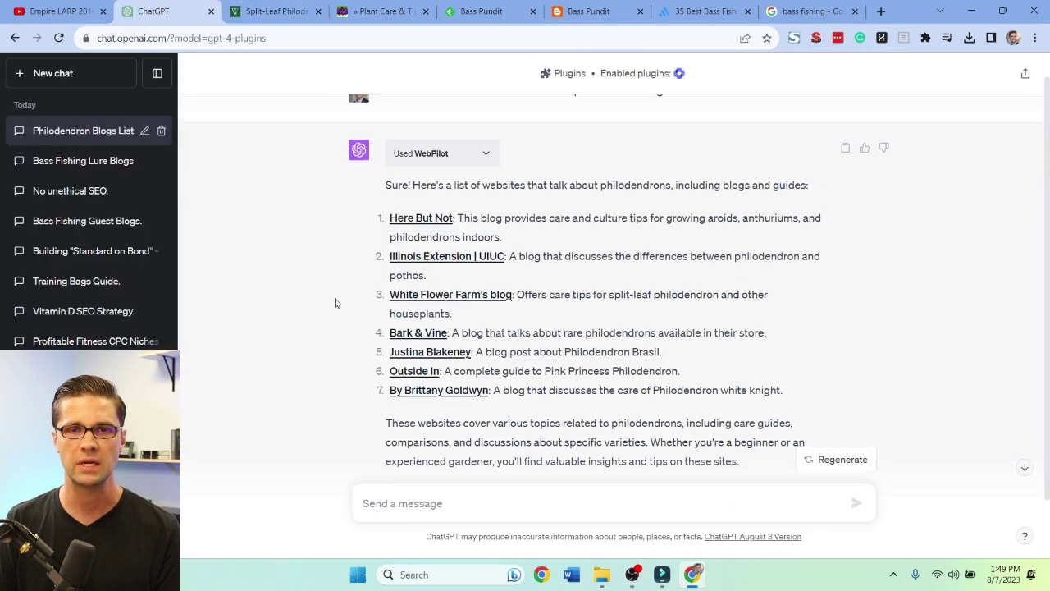
{"action": "left_click", "coordinate": [426, 337]}
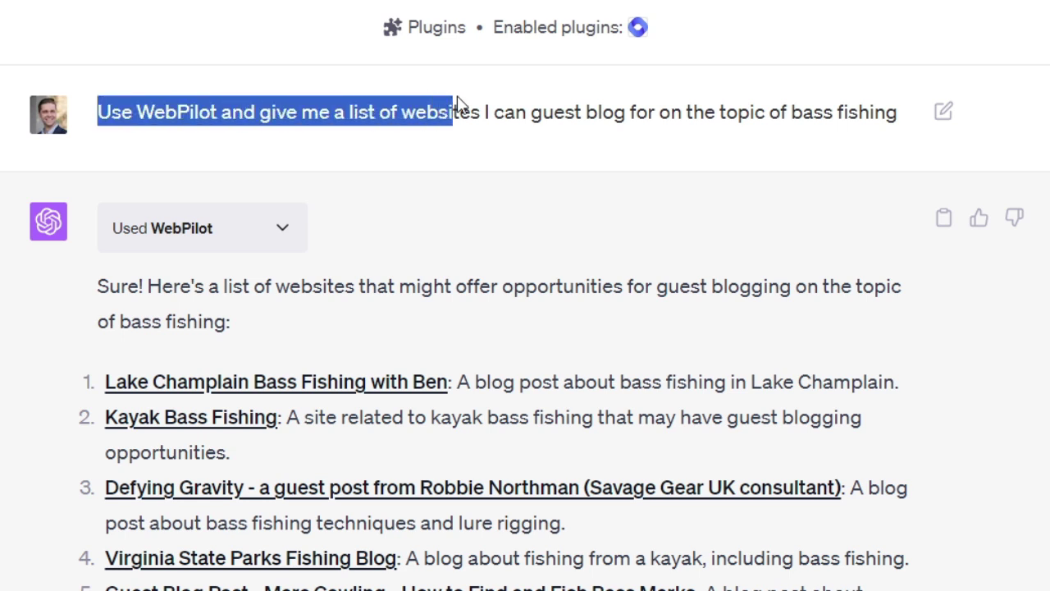
Highlight the guest-blogging websites request in the Bass Fishing Guest Blogs prompt.
{"action": "left_click_drag", "start_coordinate": [458, 105], "coordinate": [482, 107]}
{"action": "left_click", "coordinate": [393, 105]}
{"action": "left_click_drag", "start_coordinate": [257, 111], "coordinate": [554, 112]}
{"action": "left_click", "coordinate": [582, 111]}
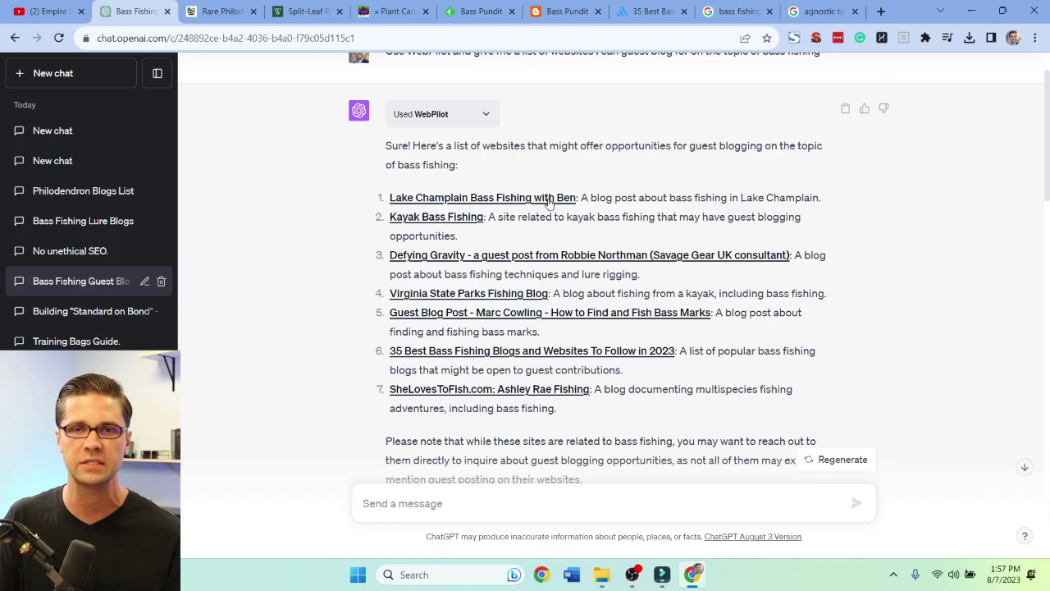
Open the Lake Champlain guest blogger post and highlight 'guest-blogger' in its address.
{"action": "left_click", "coordinate": [370, 305]}
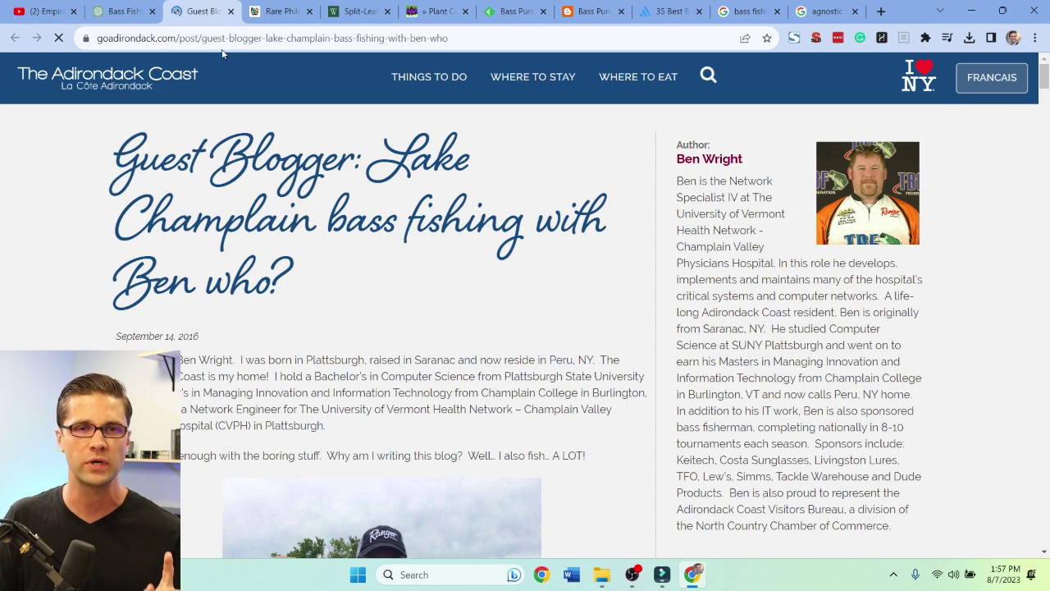
{"action": "left_click_drag", "start_coordinate": [203, 38], "coordinate": [258, 41]}
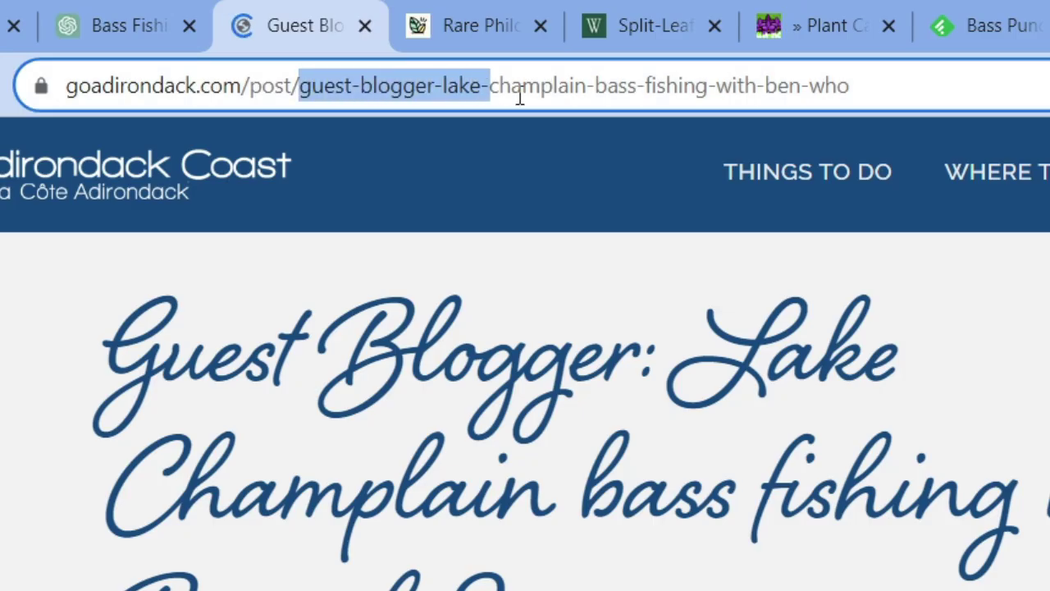
{"action": "left_click_drag", "start_coordinate": [519, 97], "coordinate": [546, 98]}
{"action": "left_click", "coordinate": [581, 92]}
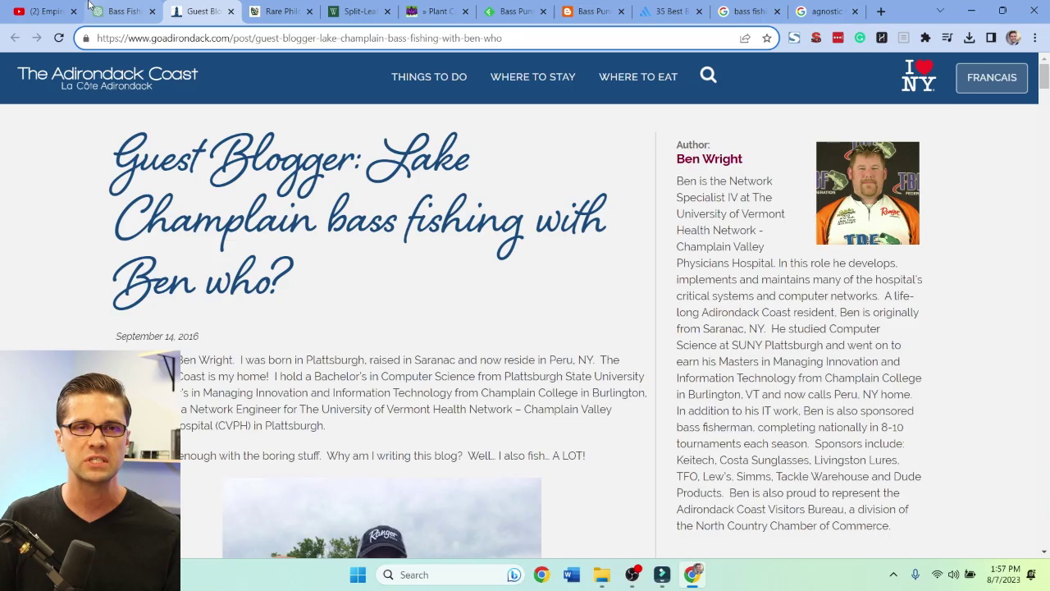
{"action": "key", "text": "ctrl+shift+Tab"}
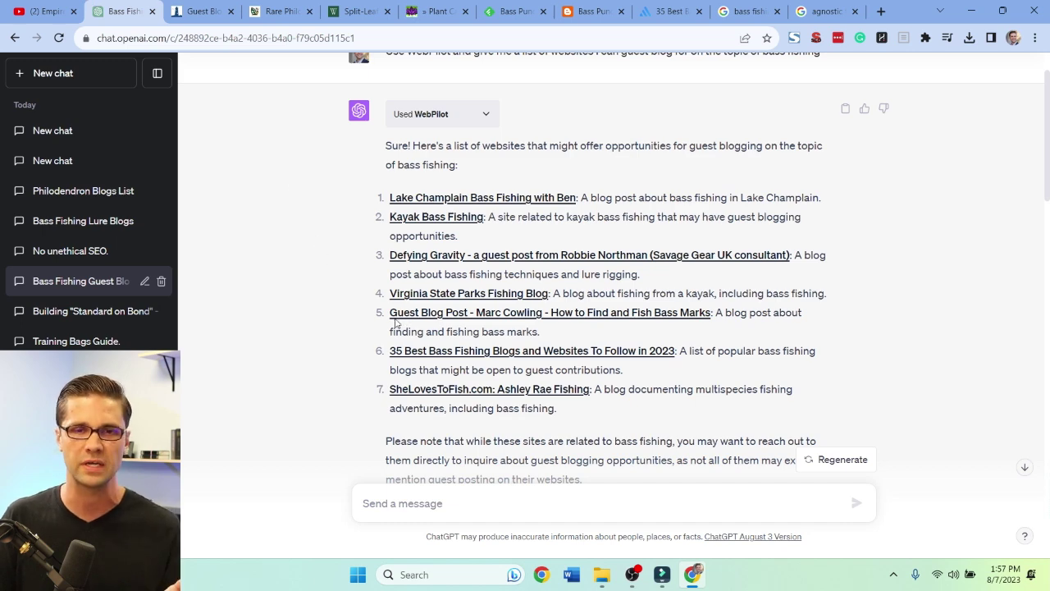
Open SheLovesToFish.com from the bass fishing list, then return to ChatGPT.
{"action": "left_click", "coordinate": [466, 394]}
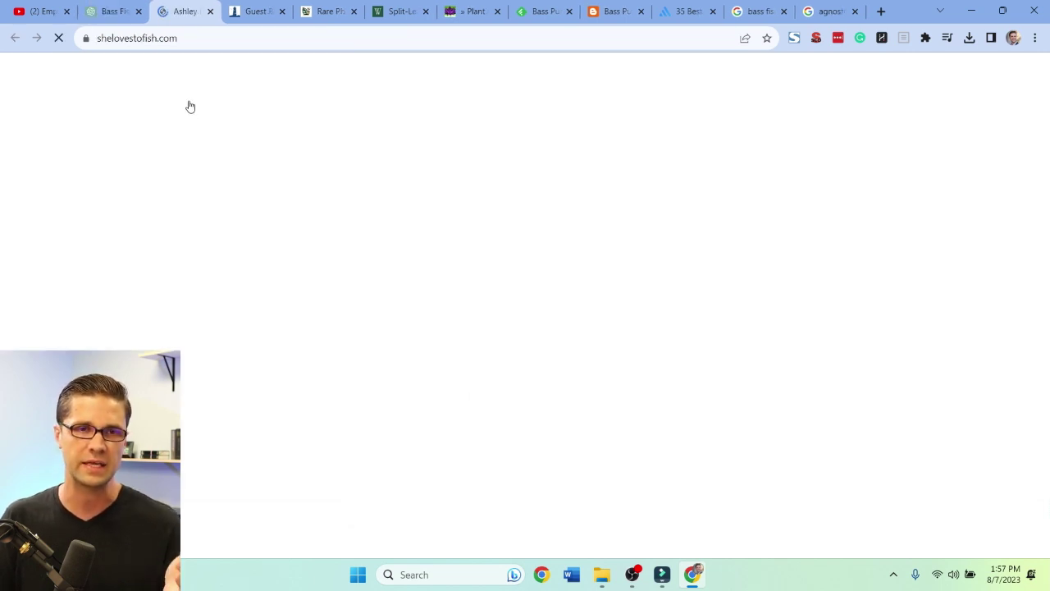
{"action": "scroll", "coordinate": [128, 240], "scroll_direction": "down", "scroll_amount": 3}
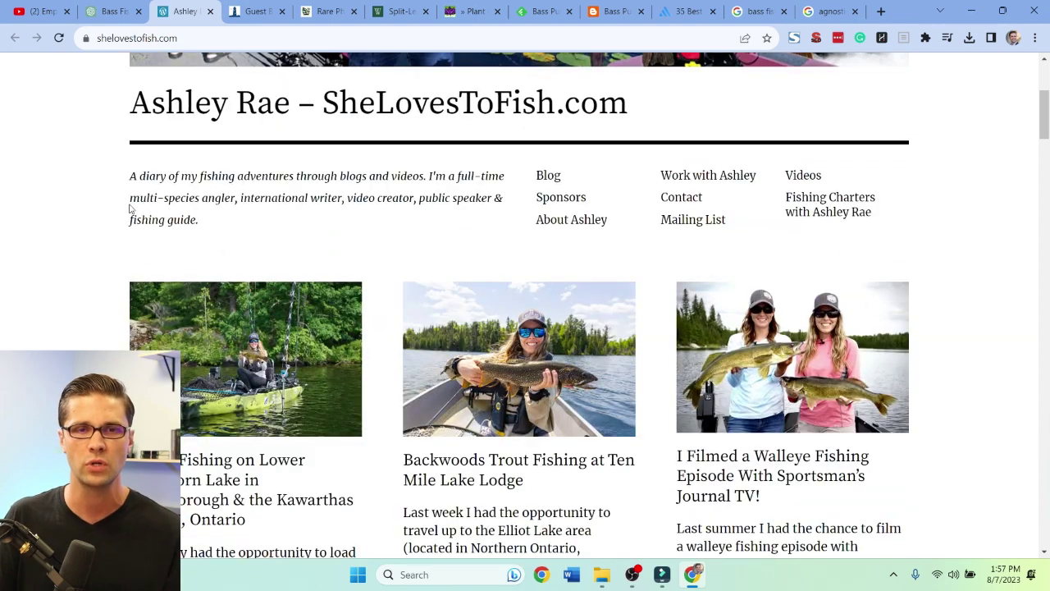
{"action": "left_click", "coordinate": [123, 6]}
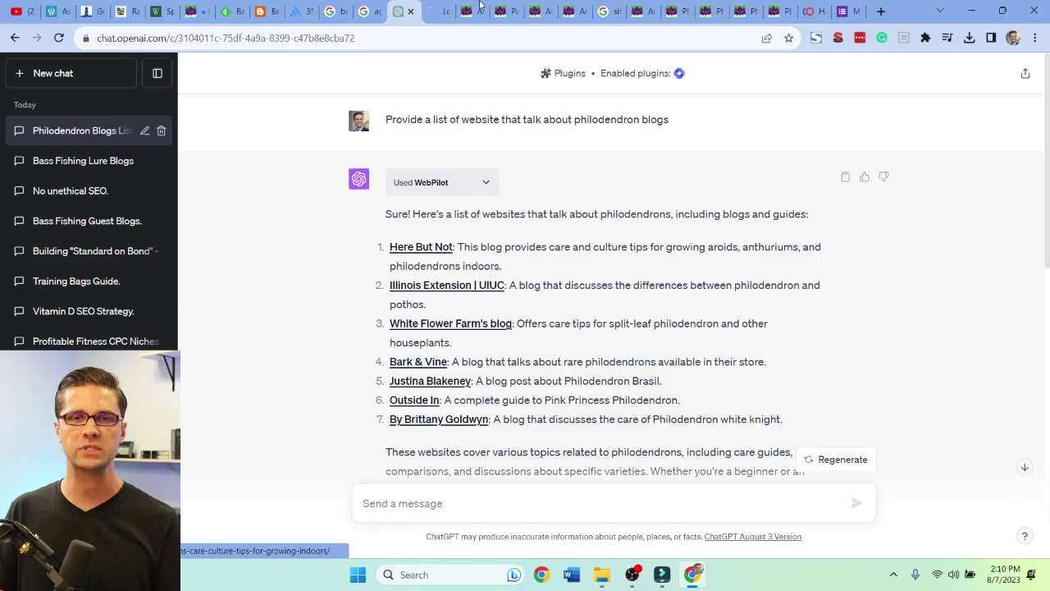
Open the Here But Not article and read through its 'Aroids I grow' list.
{"action": "left_click", "coordinate": [151, 263]}
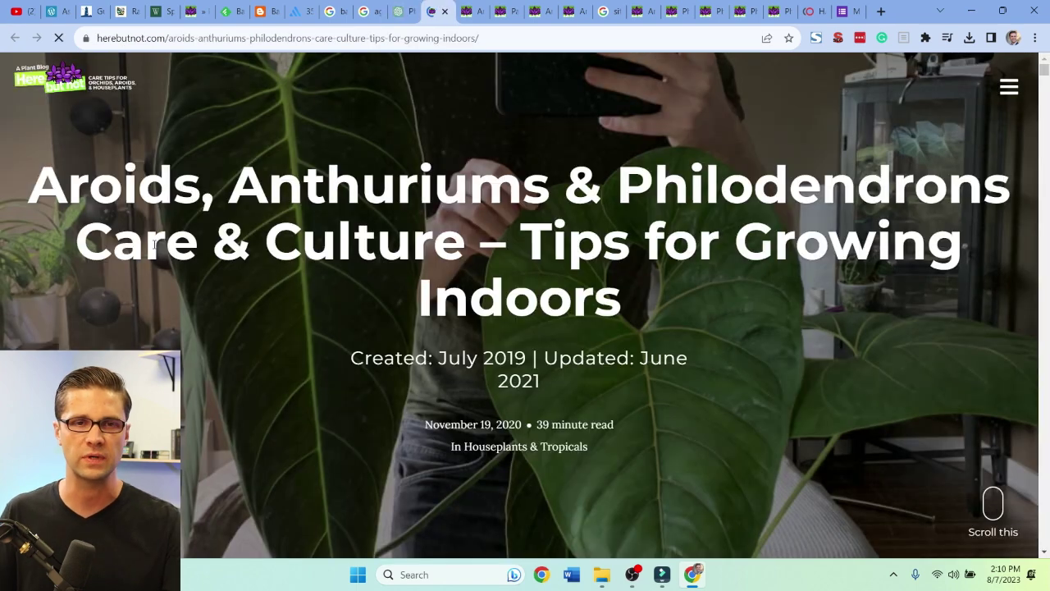
{"action": "scroll", "coordinate": [234, 296], "scroll_direction": "down", "scroll_amount": 6}
{"action": "scroll", "coordinate": [190, 334], "scroll_direction": "down", "scroll_amount": 5}
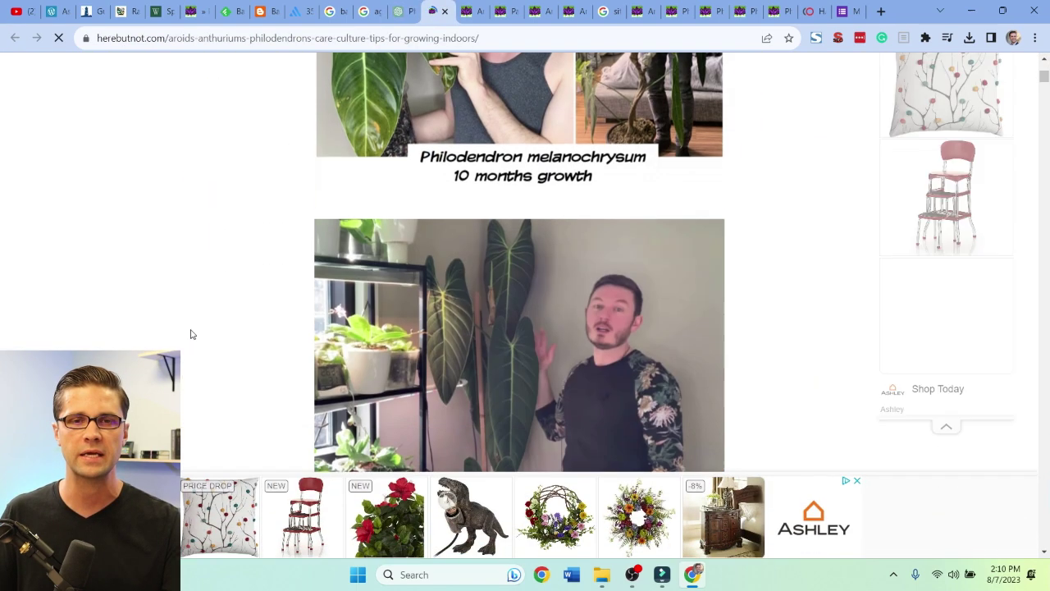
{"action": "scroll", "coordinate": [190, 334], "scroll_direction": "down", "scroll_amount": 3}
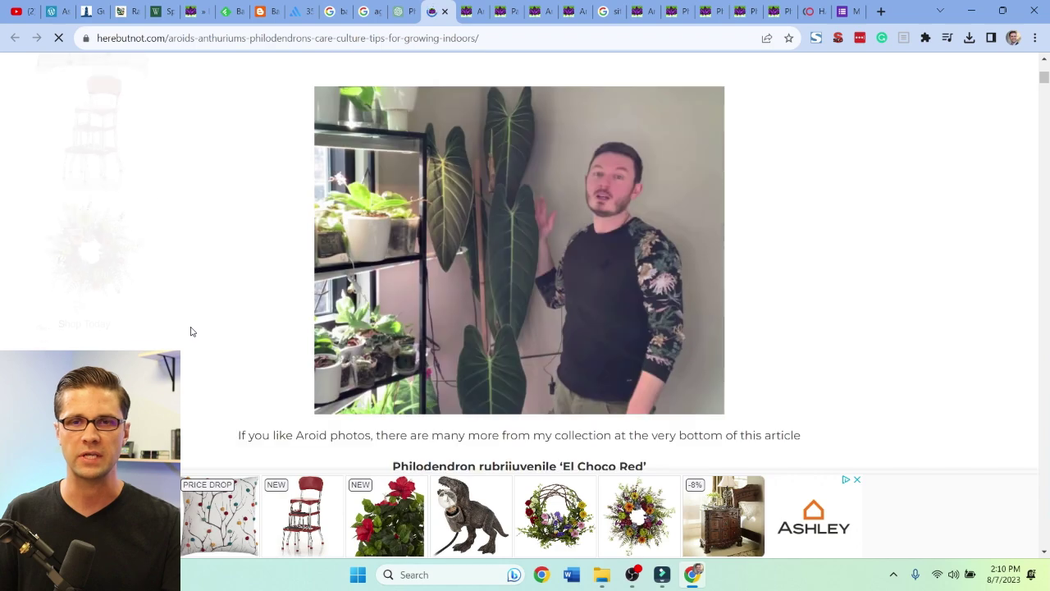
{"action": "scroll", "coordinate": [190, 331], "scroll_direction": "down", "scroll_amount": 8}
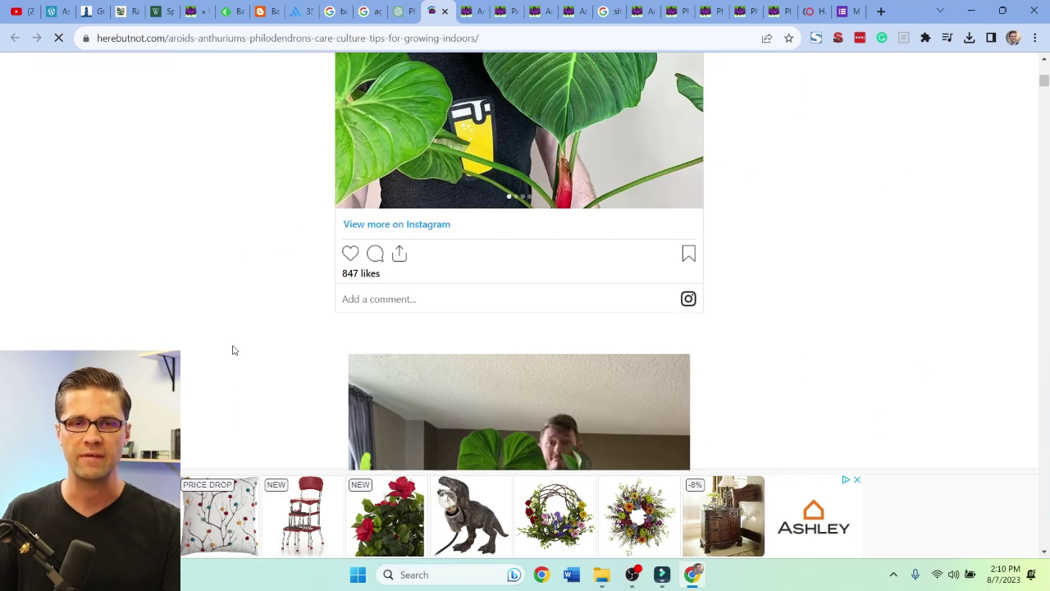
{"action": "scroll", "coordinate": [234, 347], "scroll_direction": "down", "scroll_amount": 5}
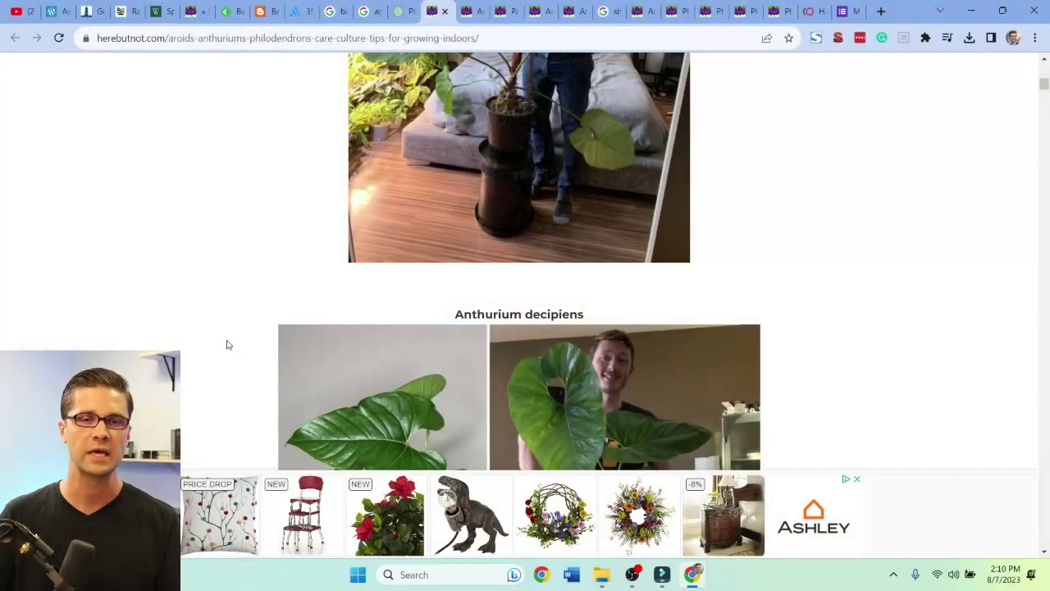
{"action": "scroll", "coordinate": [228, 341], "scroll_direction": "down", "scroll_amount": 3}
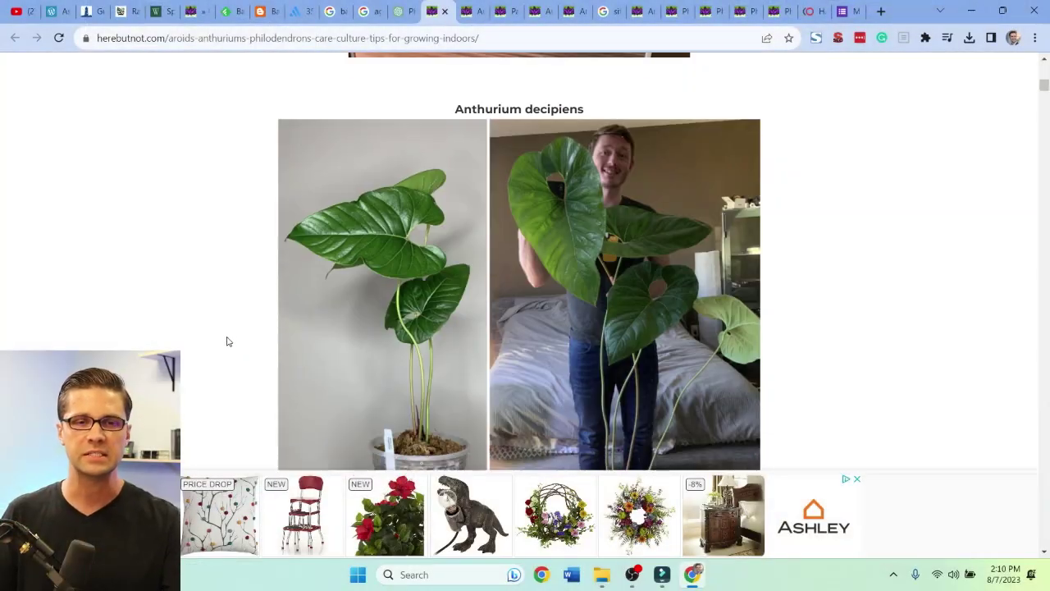
{"action": "scroll", "coordinate": [228, 341], "scroll_direction": "down", "scroll_amount": 3}
{"action": "scroll", "coordinate": [213, 341], "scroll_direction": "down", "scroll_amount": 5}
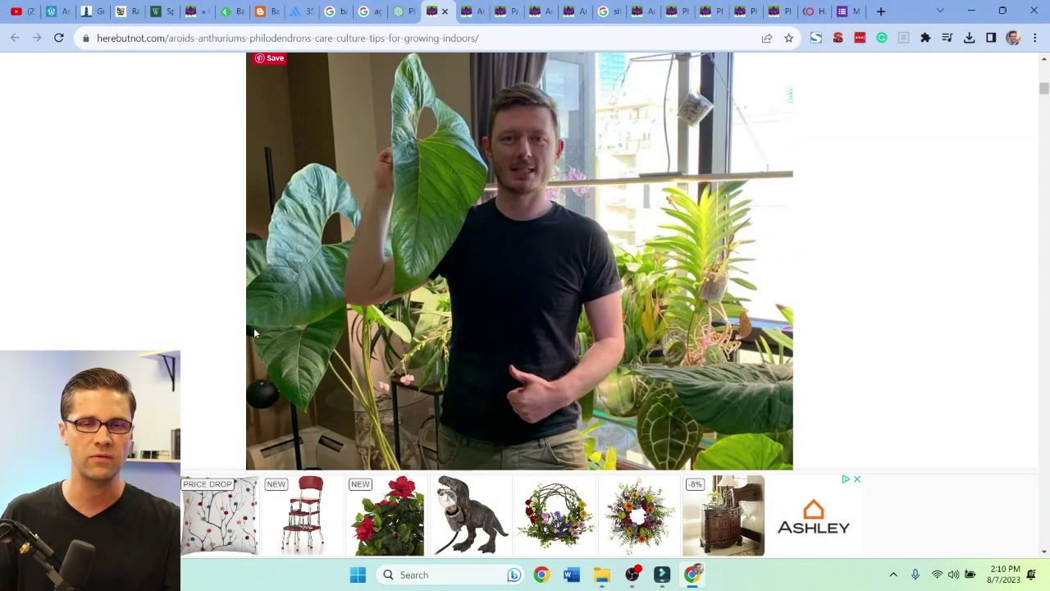
{"action": "scroll", "coordinate": [243, 332], "scroll_direction": "up", "scroll_amount": 2}
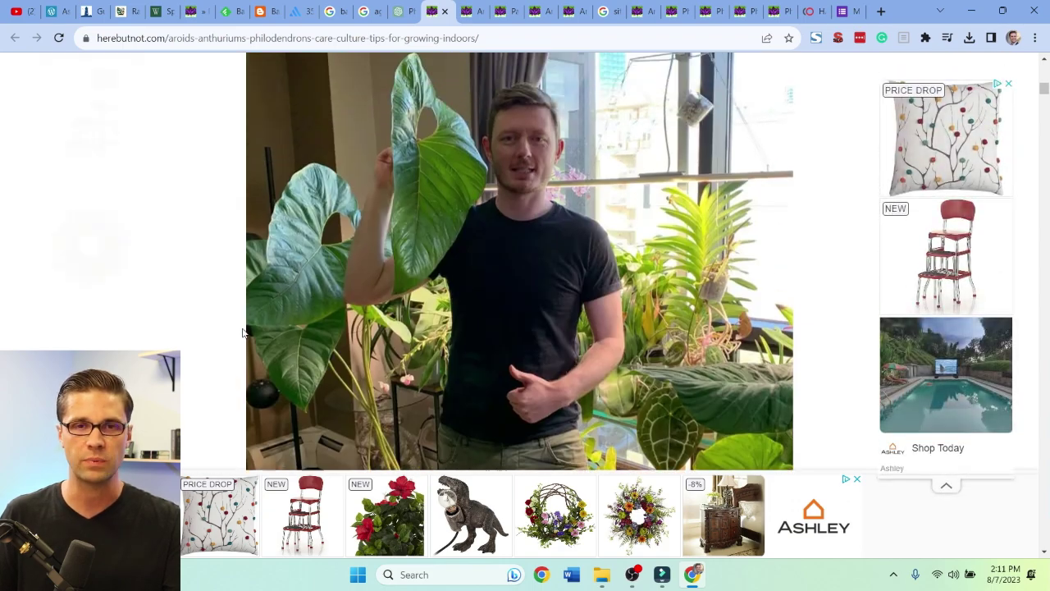
{"action": "scroll", "coordinate": [250, 329], "scroll_direction": "down", "scroll_amount": 3}
{"action": "scroll", "coordinate": [250, 329], "scroll_direction": "down", "scroll_amount": 15}
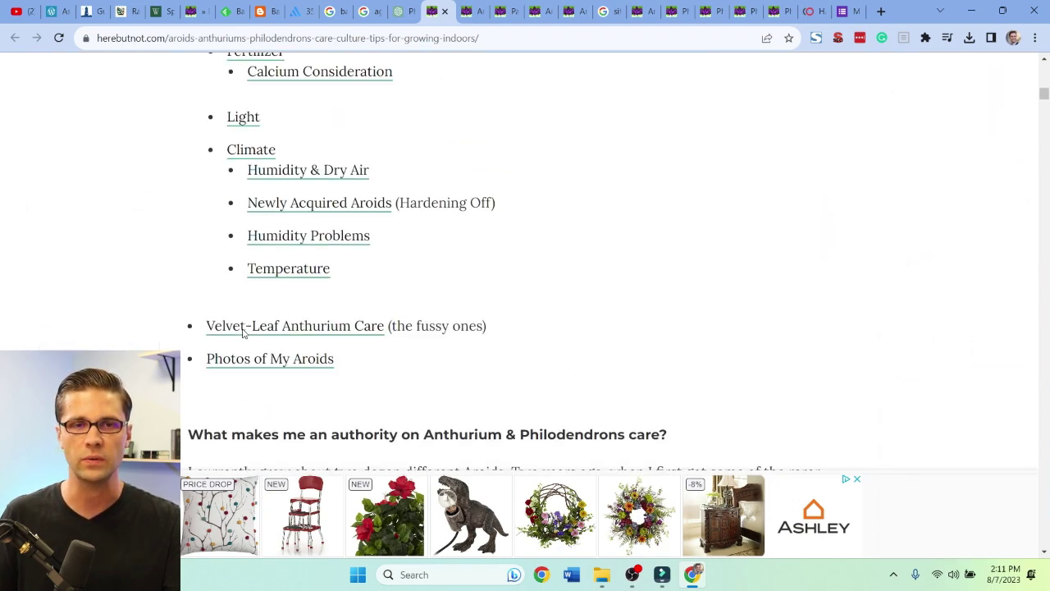
{"action": "scroll", "coordinate": [242, 332], "scroll_direction": "down", "scroll_amount": 8}
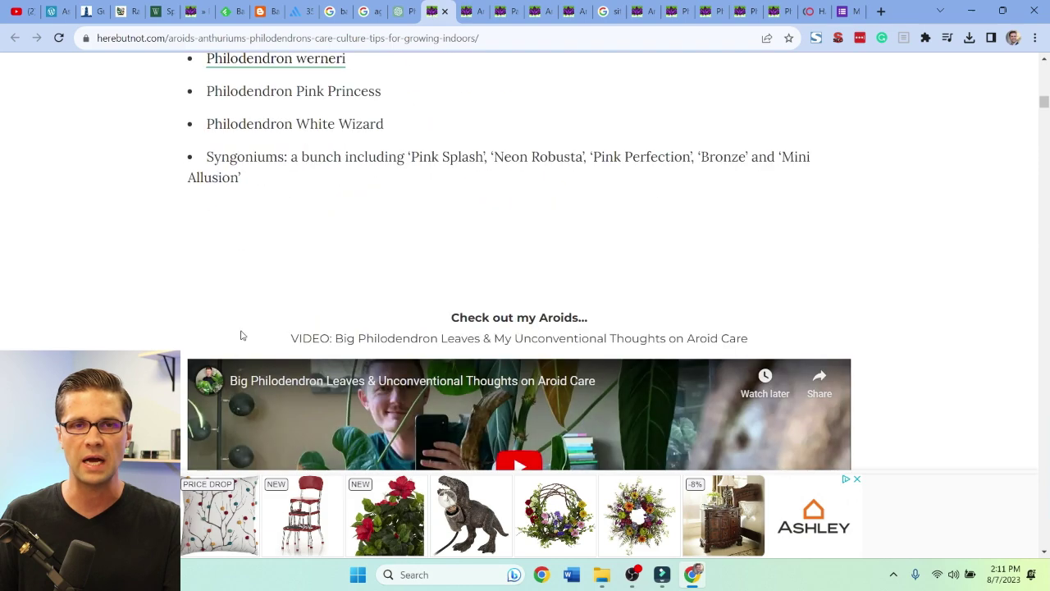
{"action": "scroll", "coordinate": [242, 334], "scroll_direction": "up", "scroll_amount": 6}
{"action": "scroll", "coordinate": [242, 333], "scroll_direction": "up", "scroll_amount": 2}
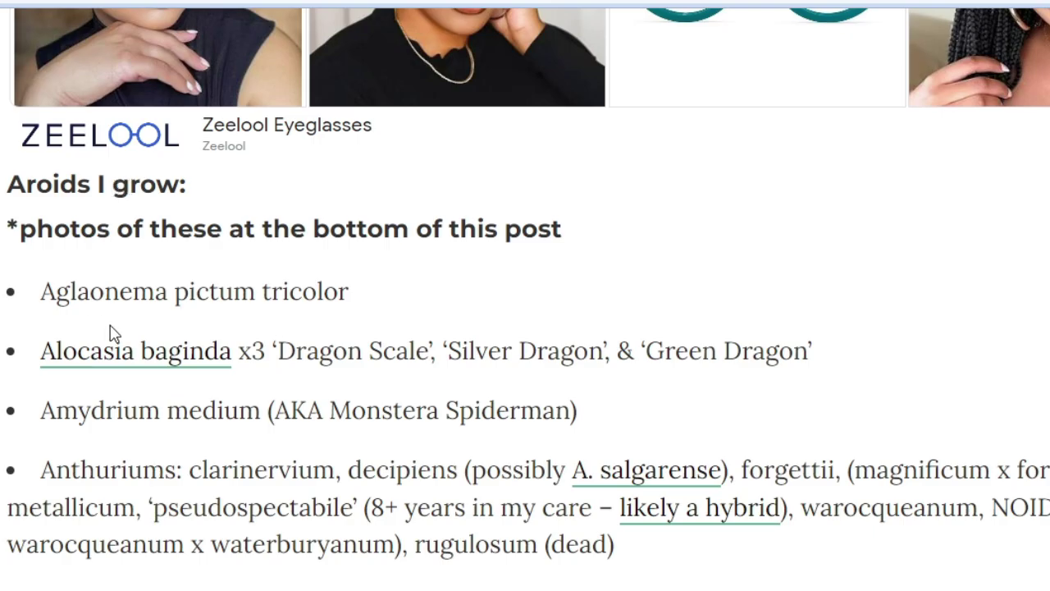
{"action": "scroll", "coordinate": [194, 433], "scroll_direction": "down", "scroll_amount": 3}
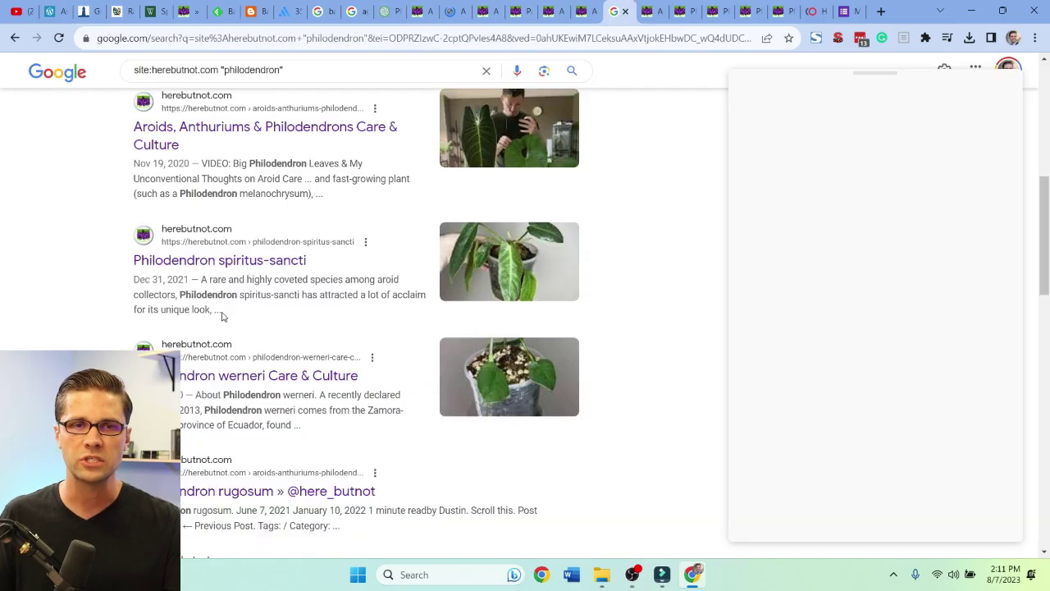
{"action": "scroll", "coordinate": [77, 487], "scroll_direction": "up", "scroll_amount": 5}
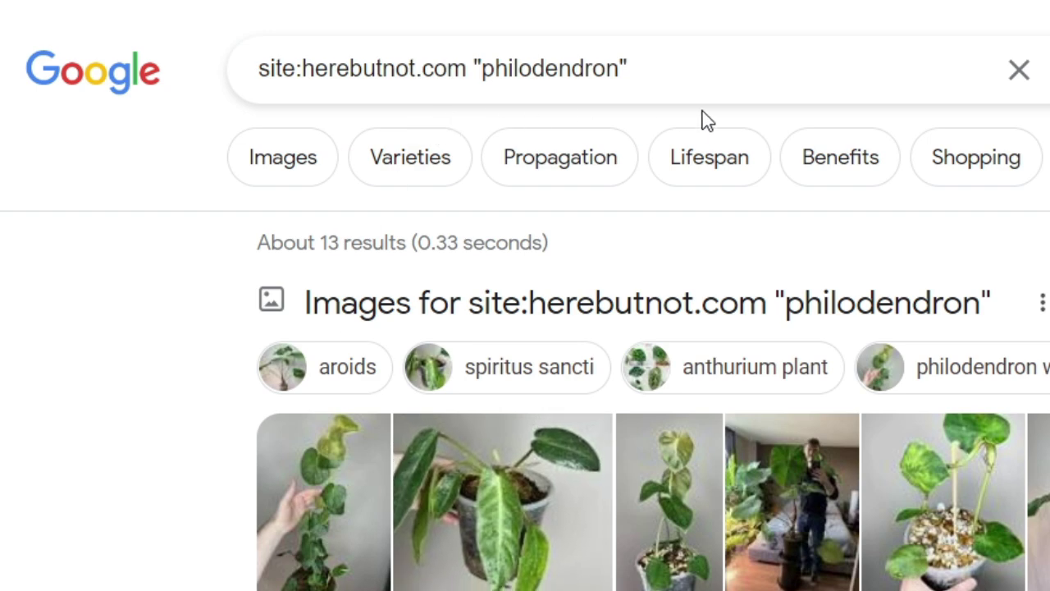
Scroll through the 13 site:herebutnot.com "philodendron" Google results.
{"action": "left_click", "coordinate": [468, 78]}
{"action": "left_click", "coordinate": [586, 72]}
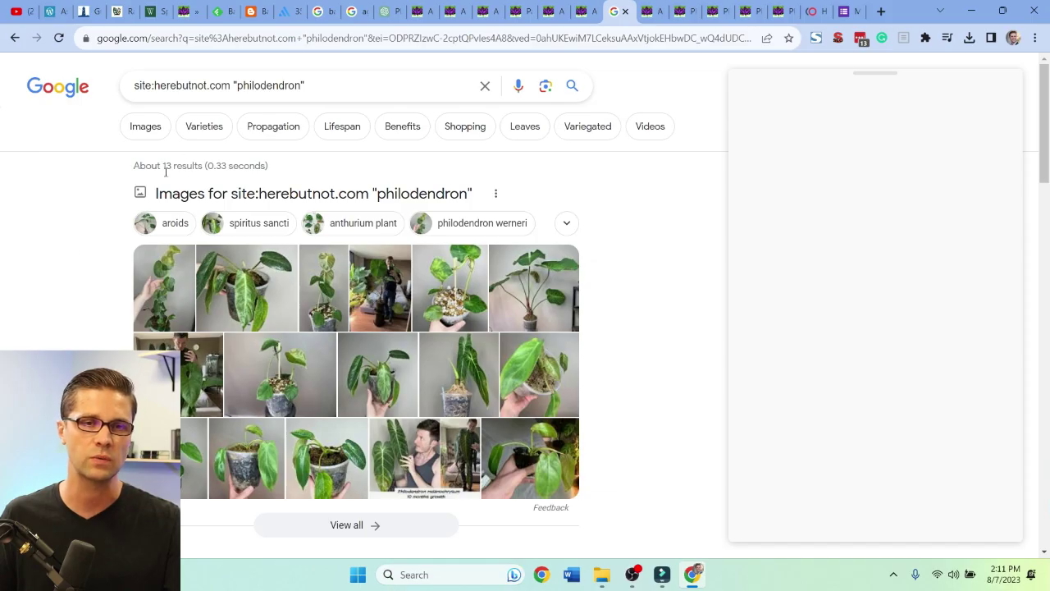
{"action": "scroll", "coordinate": [74, 326], "scroll_direction": "down", "scroll_amount": 12}
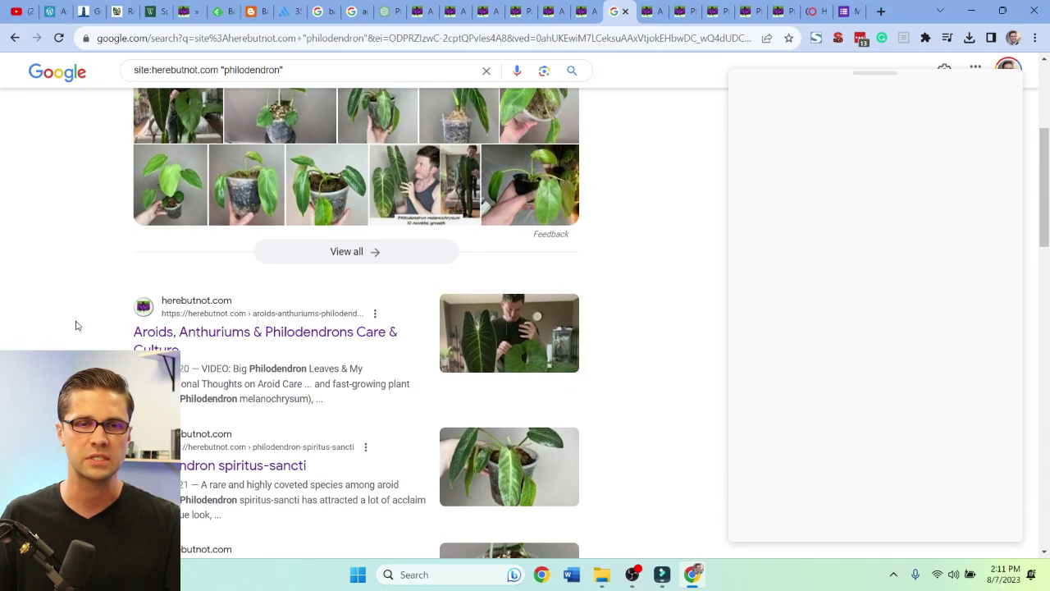
{"action": "scroll", "coordinate": [75, 321], "scroll_direction": "up", "scroll_amount": 12}
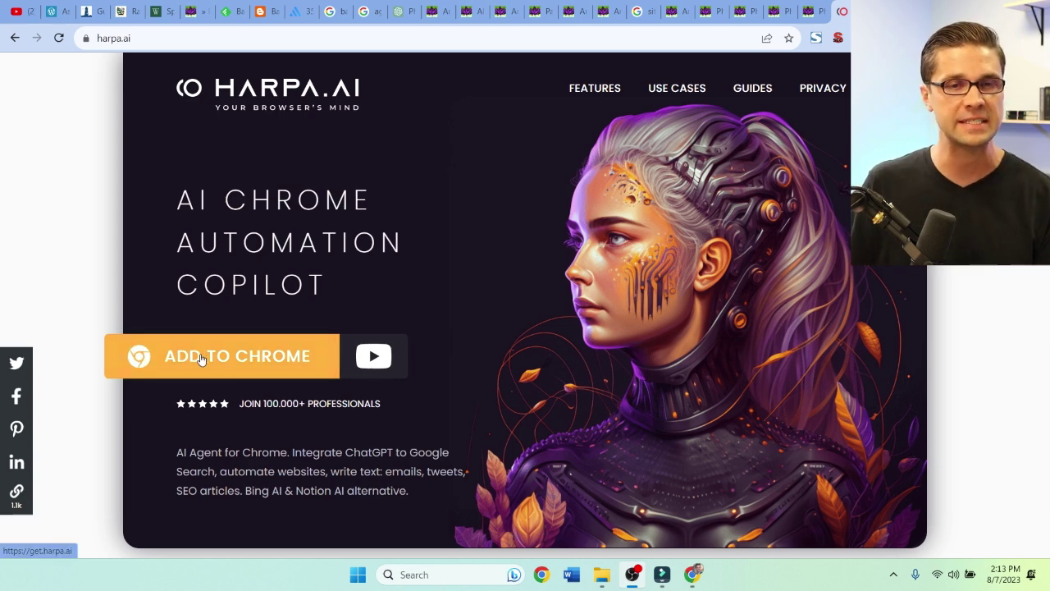
Install HARPA AI and send 'Provide the URLs of this SERP and the URLS ONLY'.
{"action": "left_click", "coordinate": [238, 356]}
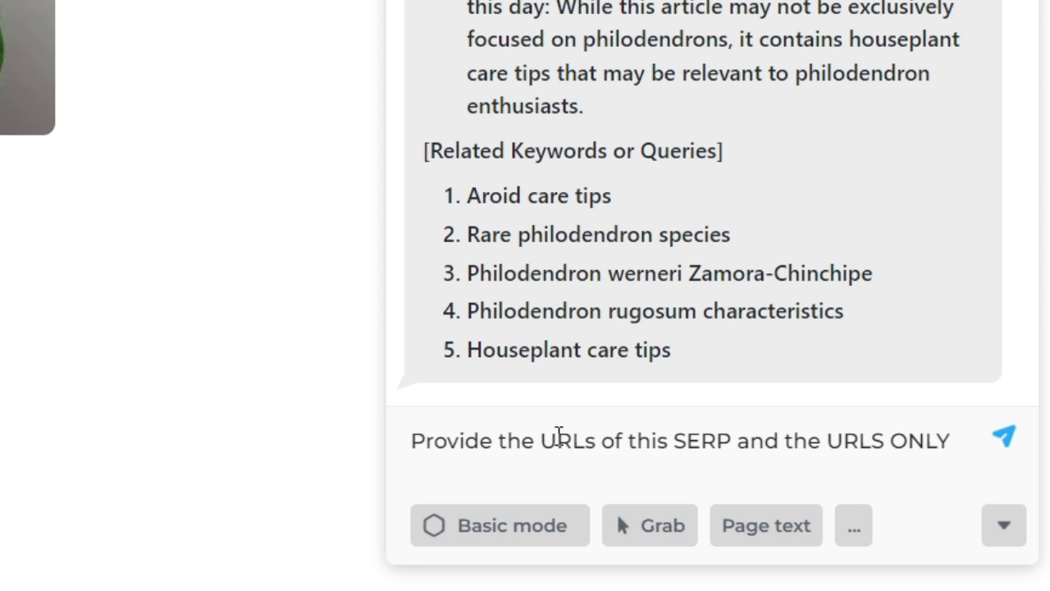
{"action": "left_click", "coordinate": [549, 441]}
{"action": "left_click_drag", "start_coordinate": [430, 443], "coordinate": [680, 434]}
{"action": "left_click", "coordinate": [673, 440]}
{"action": "double_click", "coordinate": [693, 441]}
{"action": "left_click", "coordinate": [753, 450]}
{"action": "left_click", "coordinate": [703, 443]}
{"action": "key", "text": "Return"}
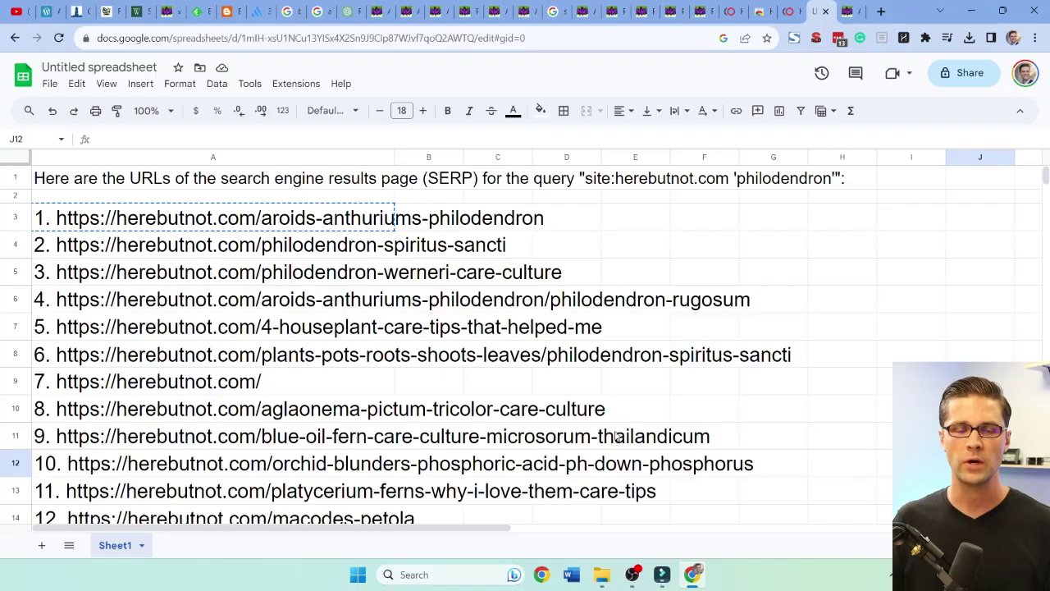
Scroll the spreadsheet holding the 13 numbered herebutnot.com URLs in column A.
{"action": "scroll", "coordinate": [504, 487], "scroll_direction": "down", "scroll_amount": 3}
Copy the thirteen URLs in A3:A15 and return to the ChatGPT philodendron chat.
{"action": "scroll", "coordinate": [275, 316], "scroll_direction": "up", "scroll_amount": 3}
{"action": "left_click", "coordinate": [205, 217]}
{"action": "scroll", "coordinate": [197, 345], "scroll_direction": "down", "scroll_amount": 3}
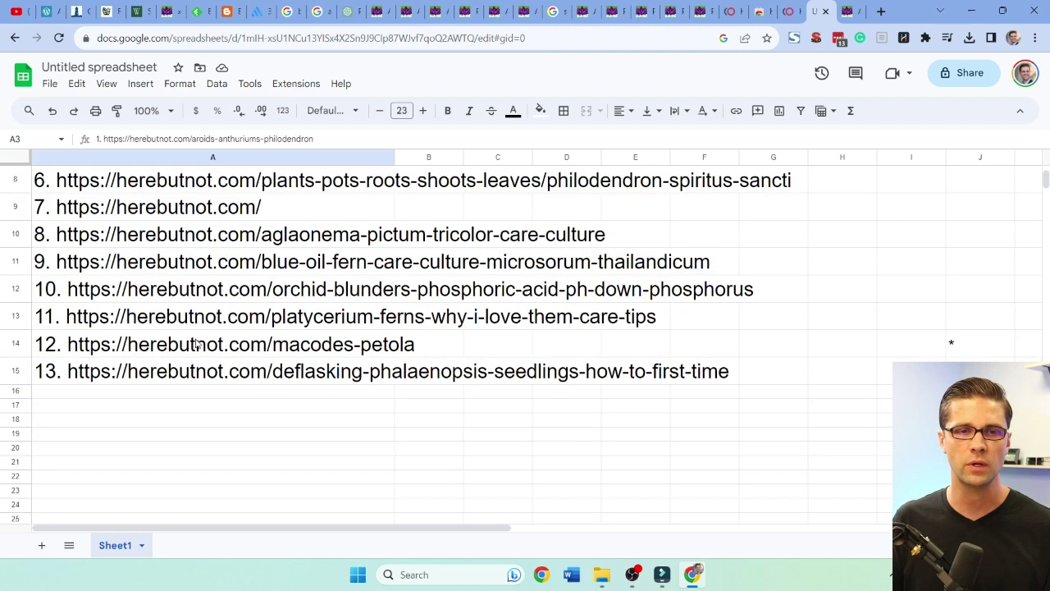
{"action": "left_click", "coordinate": [121, 370], "text": "shift"}
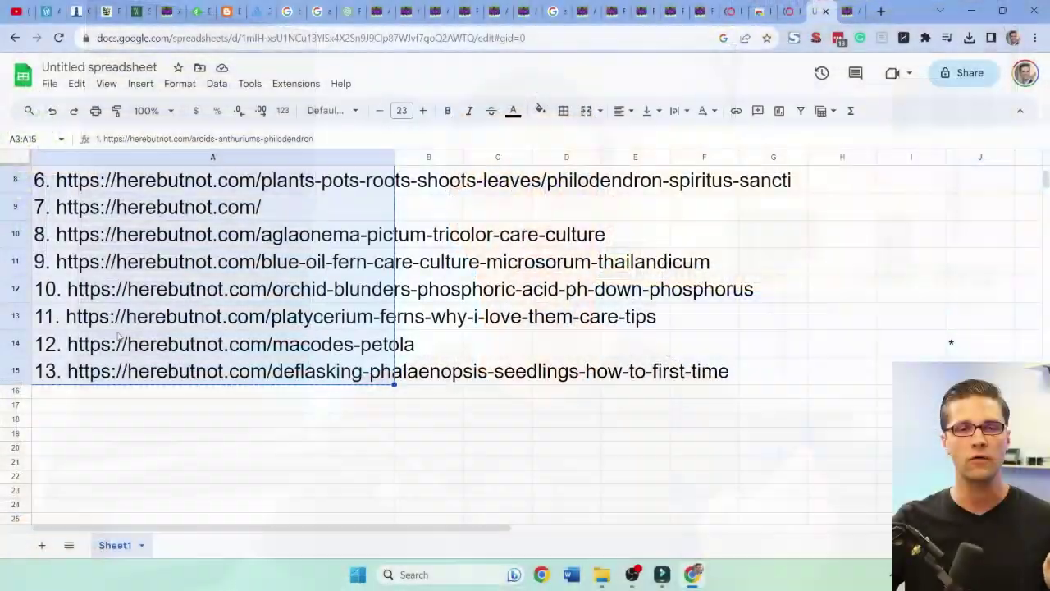
{"action": "scroll", "coordinate": [156, 331], "scroll_direction": "up", "scroll_amount": 3}
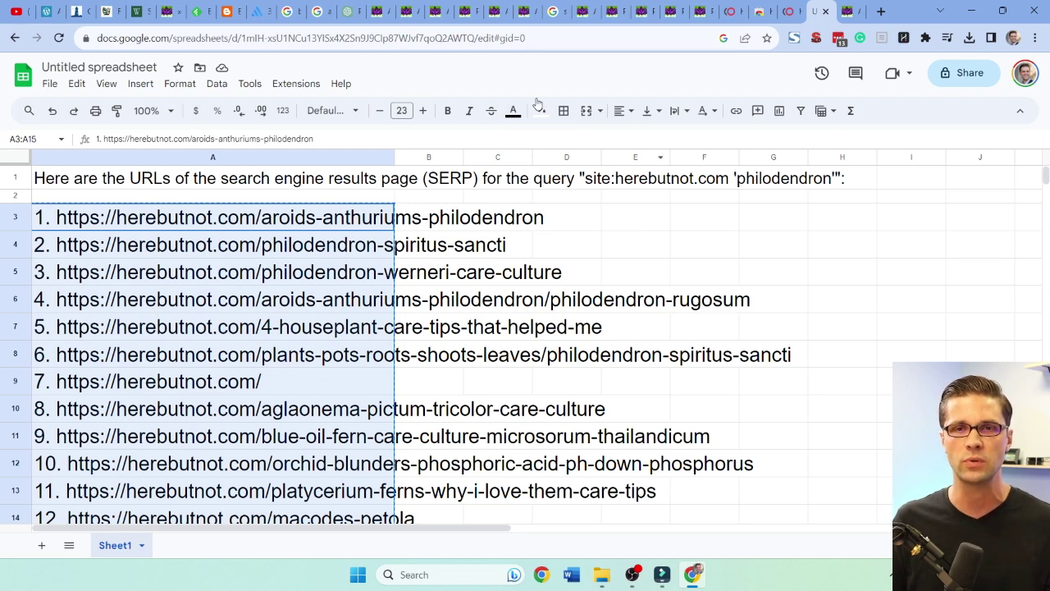
{"action": "left_click", "coordinate": [353, 8]}
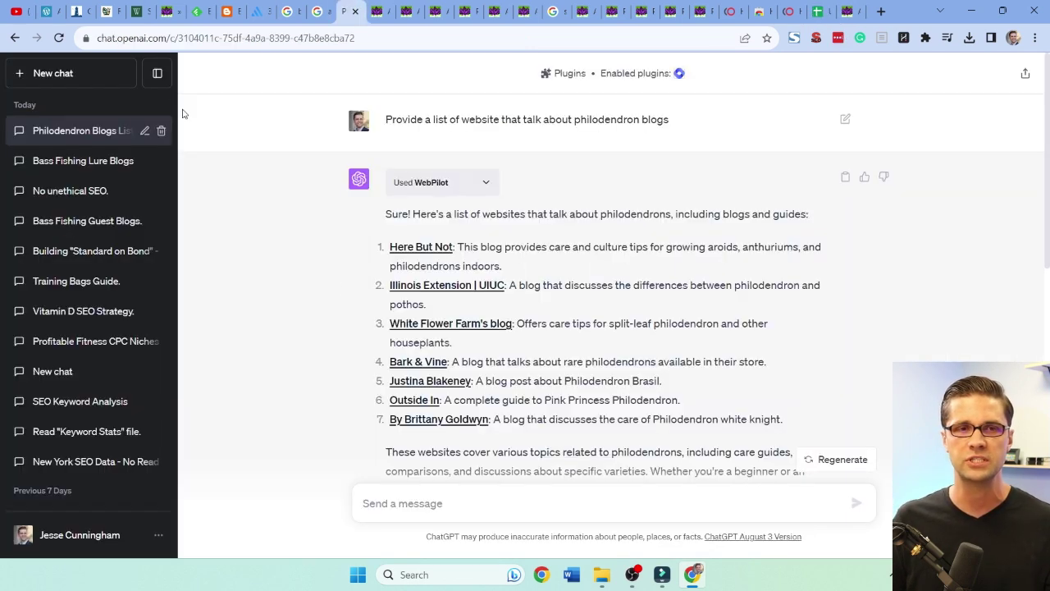
In a new GPT-3.5 chat, ask for a suggested title for each URL.
{"action": "left_click", "coordinate": [70, 73]}
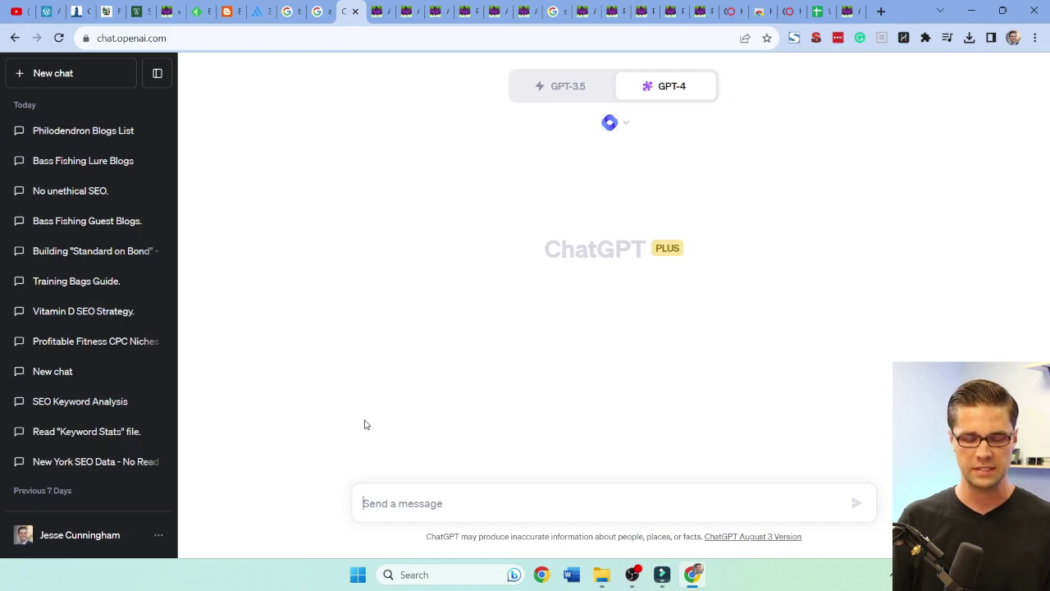
{"action": "type", "text": "Provide titlews for each of t"}
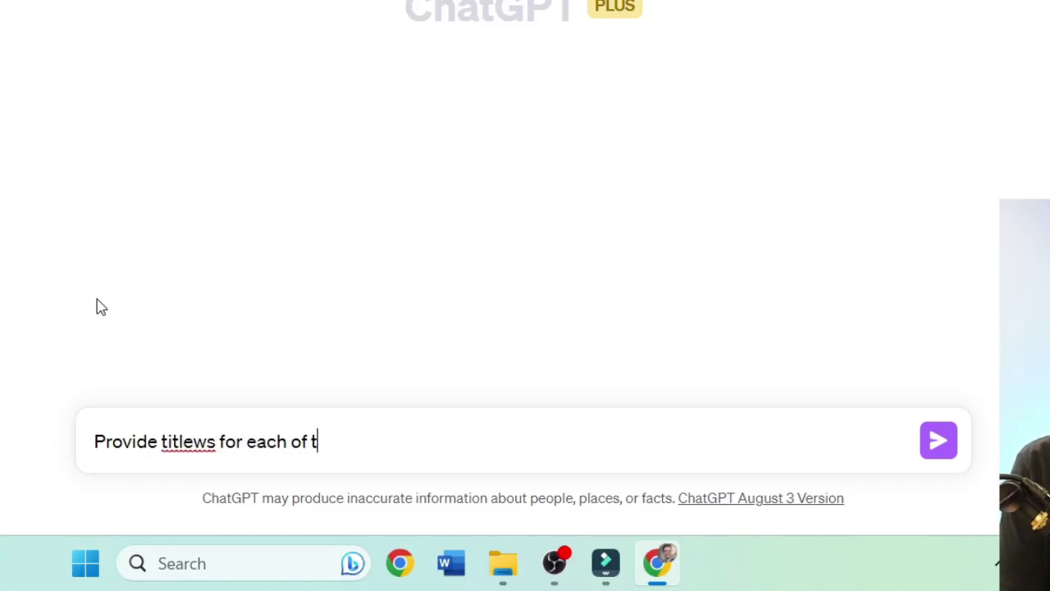
{"action": "key", "text": "BackSpace"}
{"action": "key", "text": "BackSpace"}
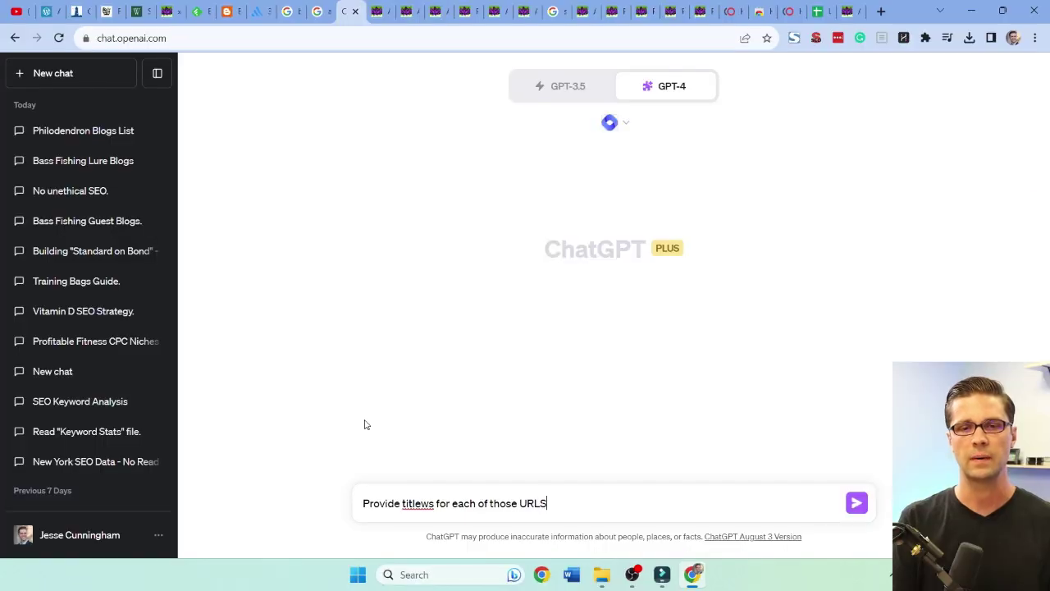
{"action": "left_click", "coordinate": [584, 91]}
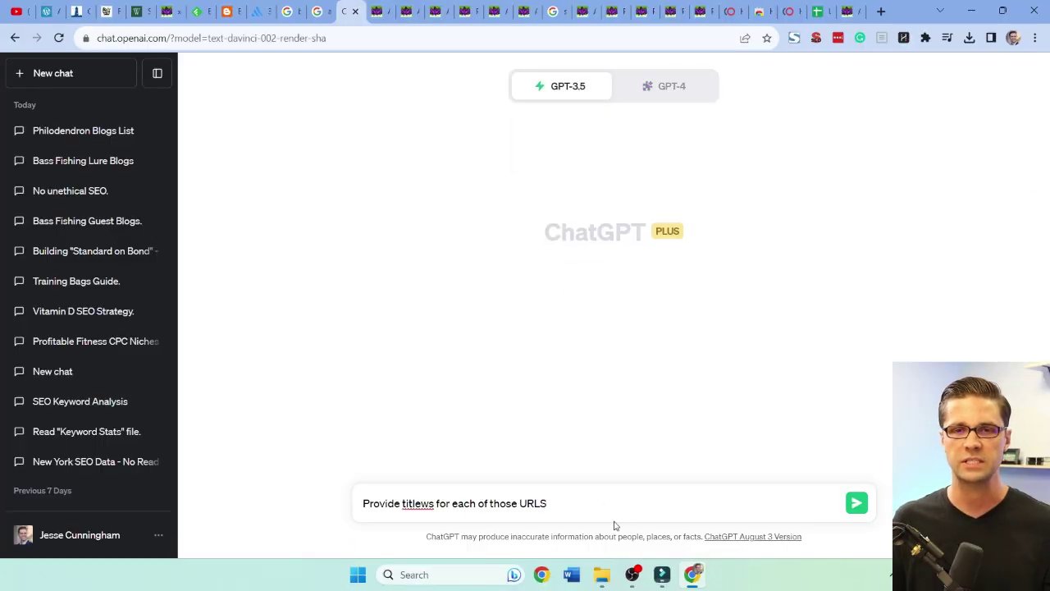
{"action": "key", "text": "Return"}
Paste and send the thirteen URLs, then select the returned titles.
{"action": "key", "text": "ctrl+v"}
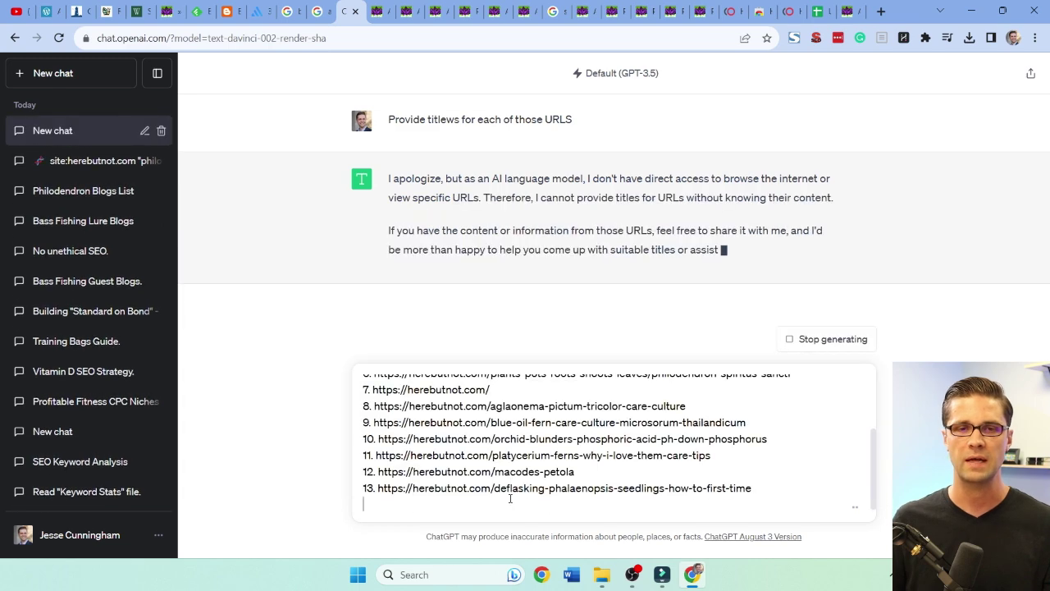
{"action": "key", "text": "Return"}
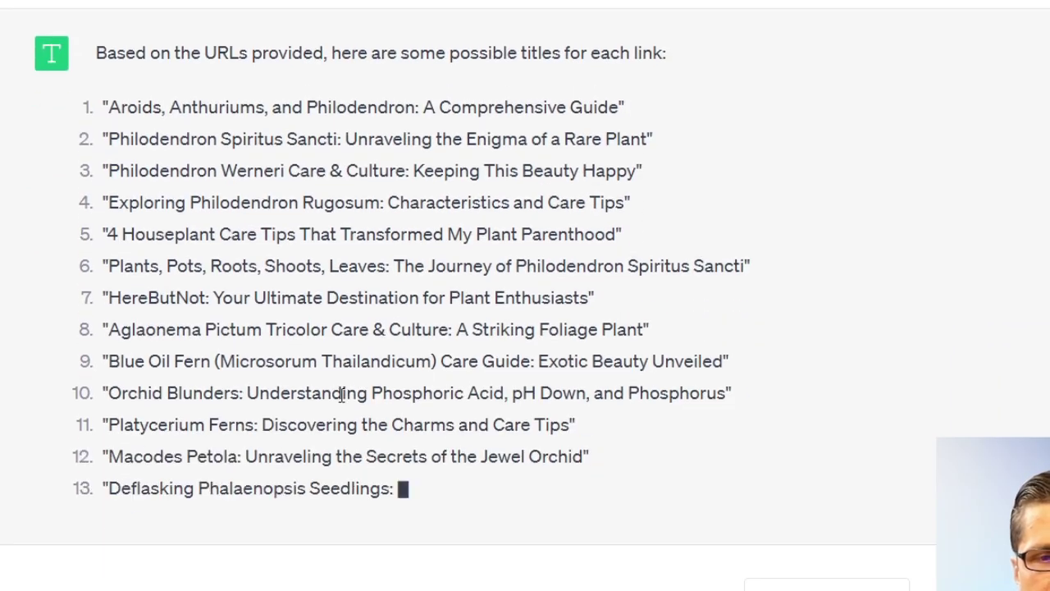
{"action": "left_click_drag", "start_coordinate": [693, 487], "coordinate": [96, 92]}
{"action": "key", "text": "ctrl+c"}
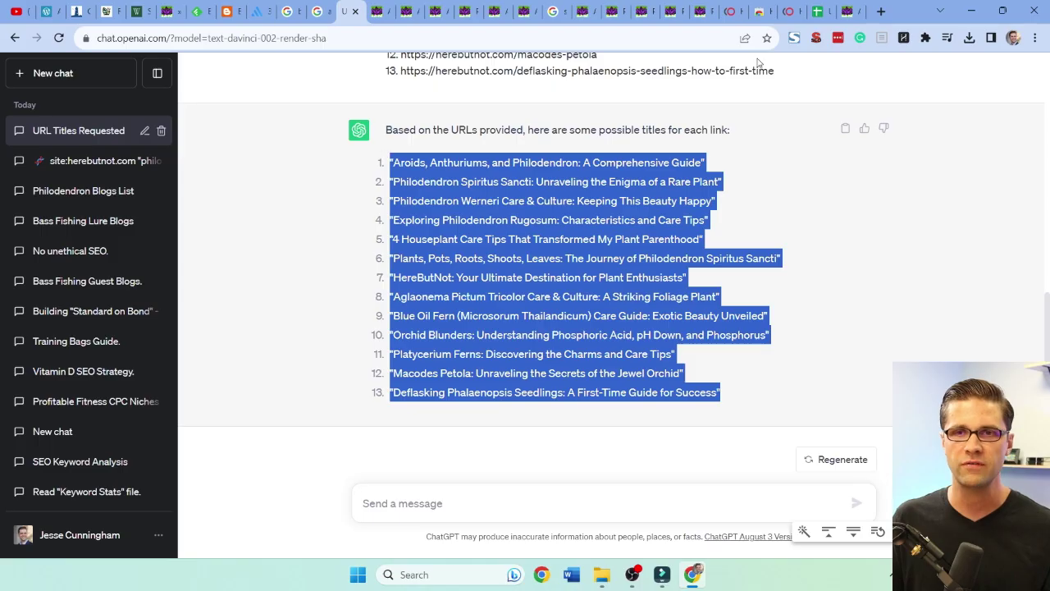
{"action": "left_click", "coordinate": [821, 9]}
Paste the thirteen suggested titles into column B from B3 as plain text, without quotation marks.
{"action": "left_click", "coordinate": [433, 223]}
{"action": "key", "text": "ctrl+v"}
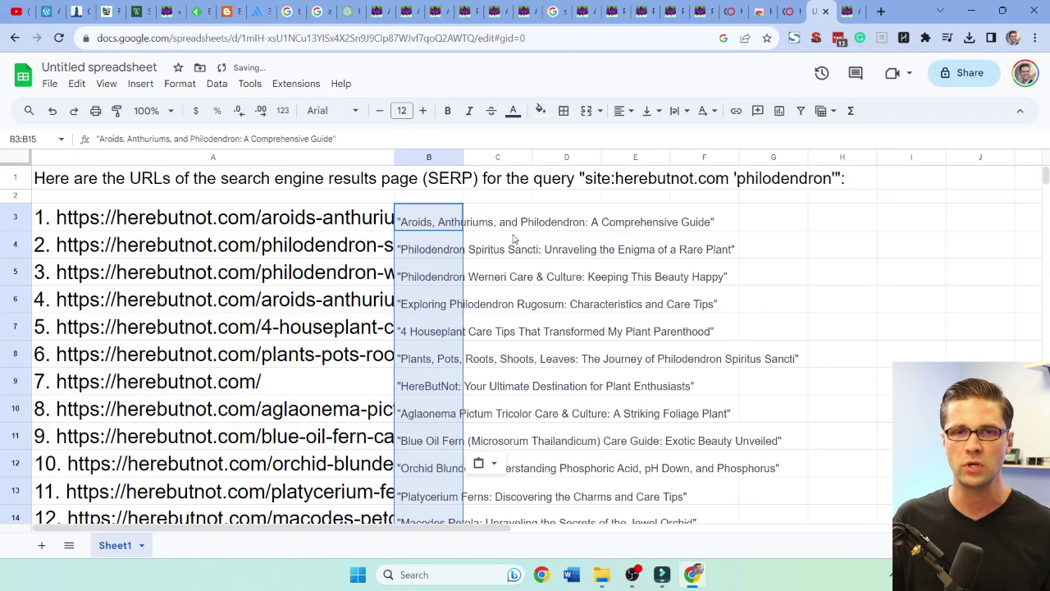
{"action": "key", "text": "ctrl+z"}
{"action": "key", "text": "ctrl+shift+v"}
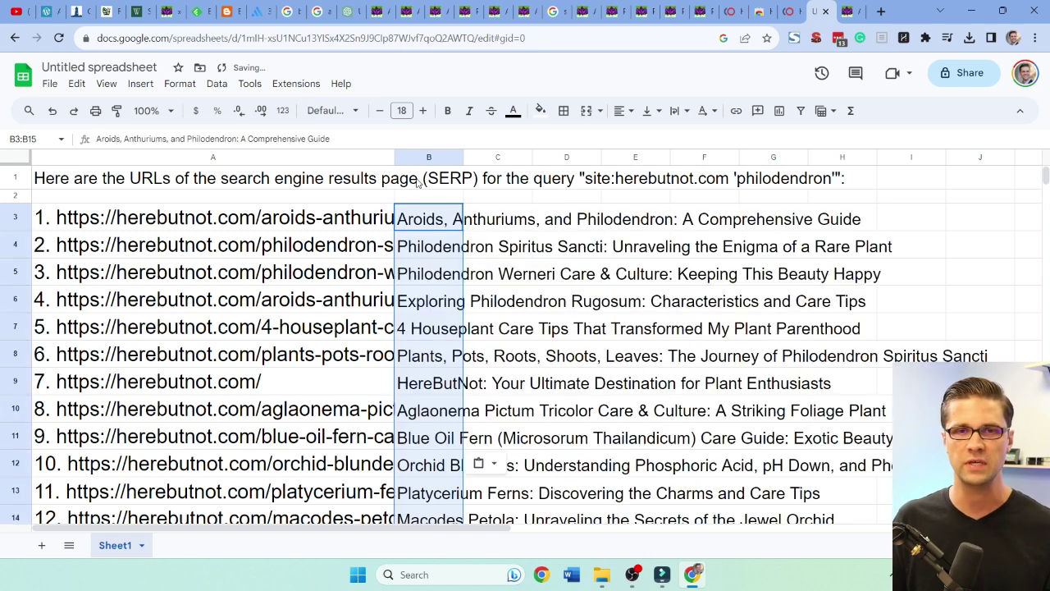
Widen column A to show full URLs, shade the title cells yellow, and select the werneri URL in A5.
{"action": "left_click_drag", "start_coordinate": [395, 156], "coordinate": [577, 156]}
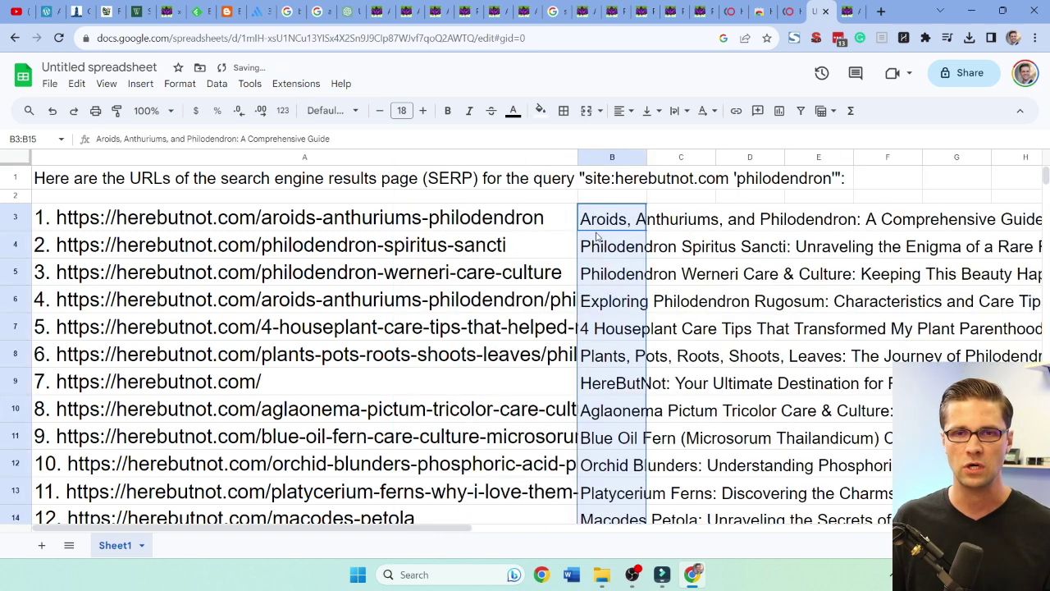
{"action": "left_click", "coordinate": [543, 114]}
{"action": "left_click", "coordinate": [591, 174]}
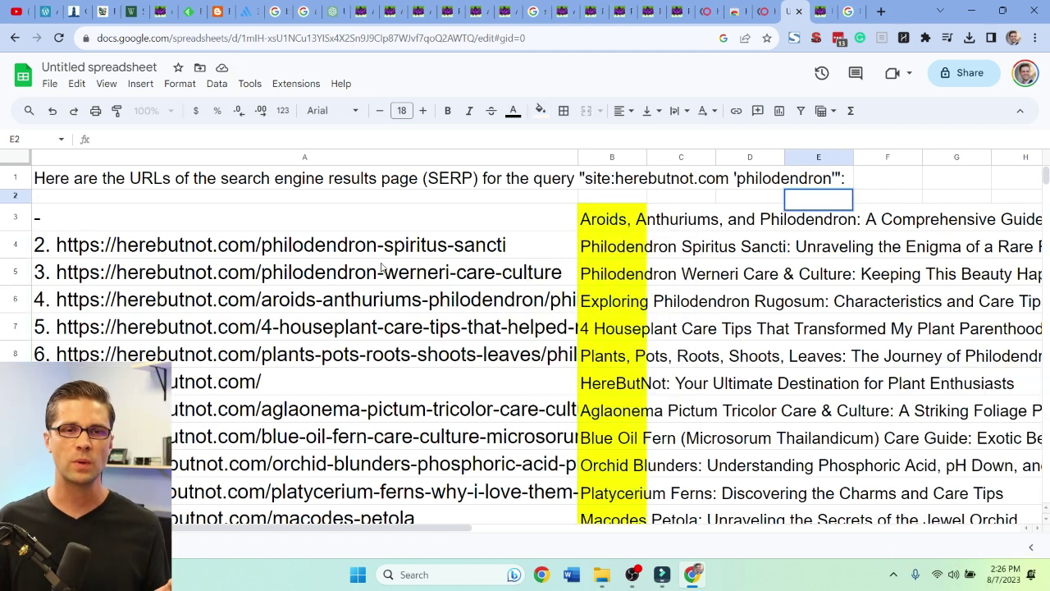
{"action": "left_click", "coordinate": [349, 277]}
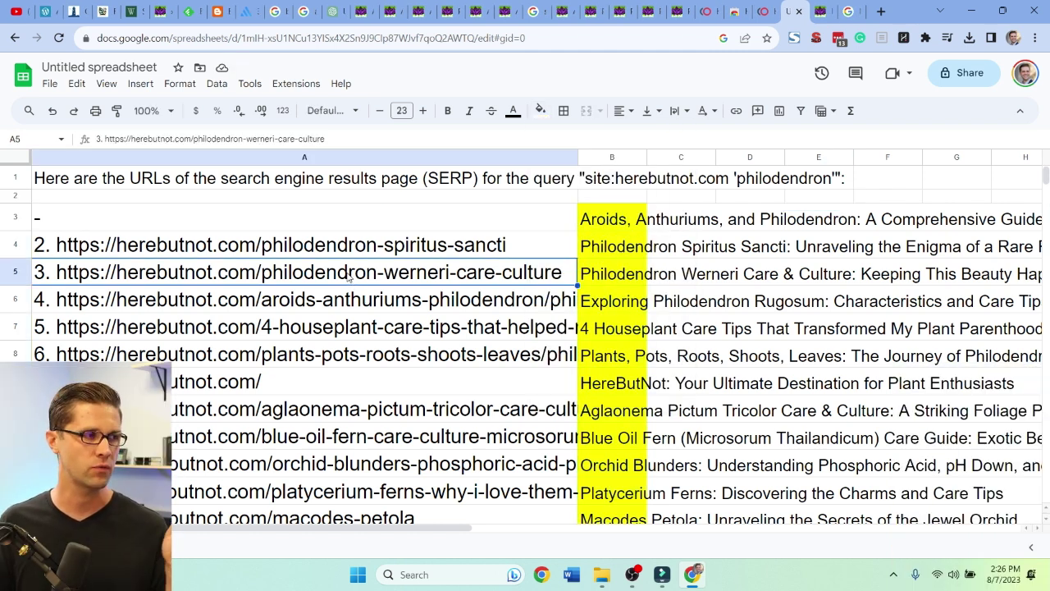
Open the werneri care link in a new tab and look over its article heading.
{"action": "key", "text": "alt+Return"}
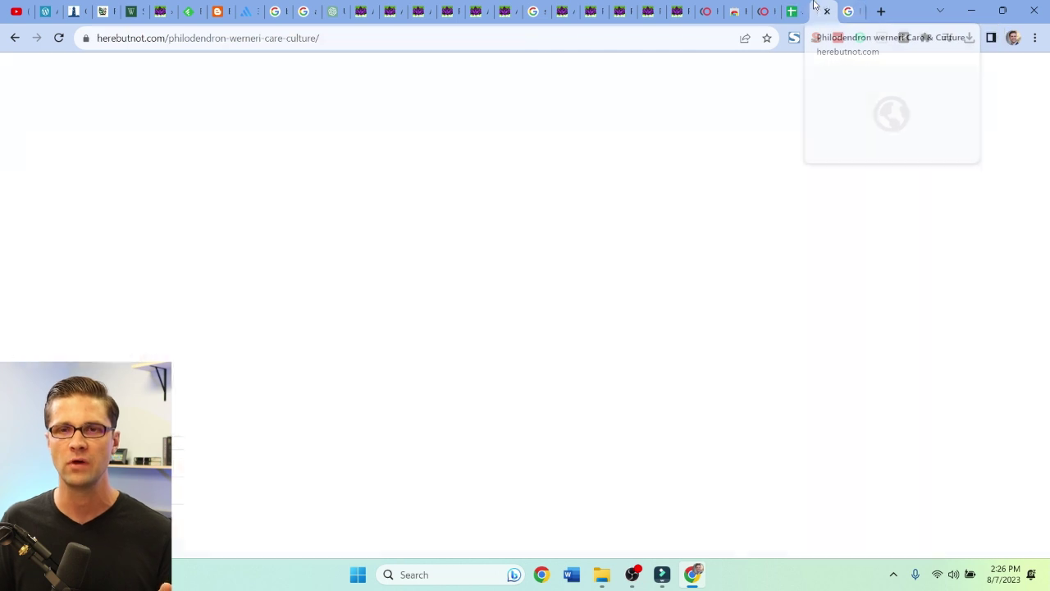
{"action": "left_click_drag", "start_coordinate": [23, 253], "coordinate": [663, 252]}
{"action": "left_click", "coordinate": [573, 268]}
{"action": "double_click", "coordinate": [572, 269]}
{"action": "left_click", "coordinate": [671, 284]}
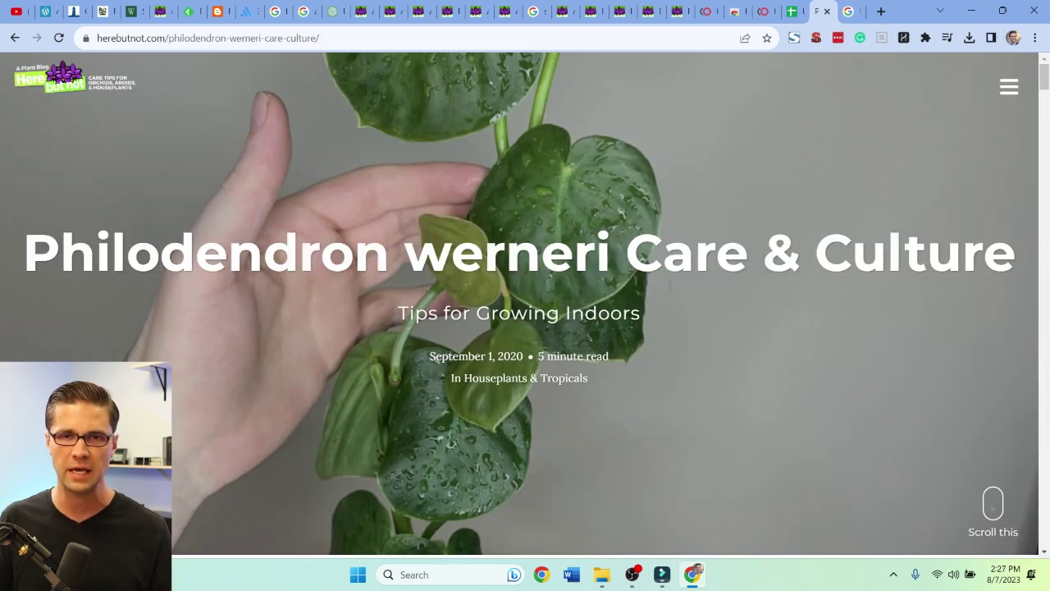
Run HARPA AI's SEO Audit command on the Philodendron werneri care page.
{"action": "left_click", "coordinate": [903, 38]}
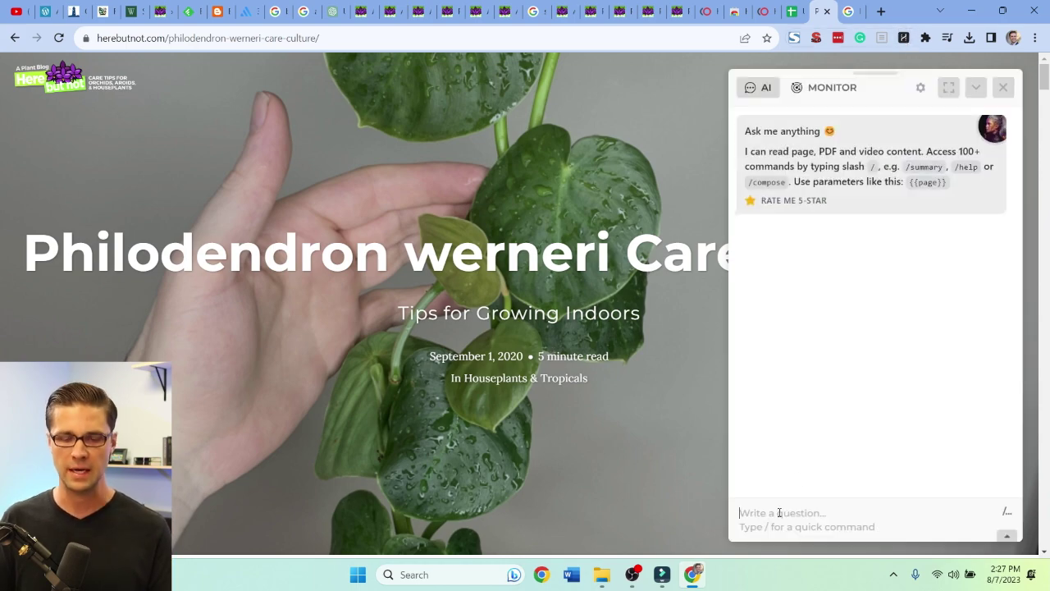
{"action": "type", "text": "/"}
{"action": "scroll", "coordinate": [832, 380], "scroll_direction": "down", "scroll_amount": 10}
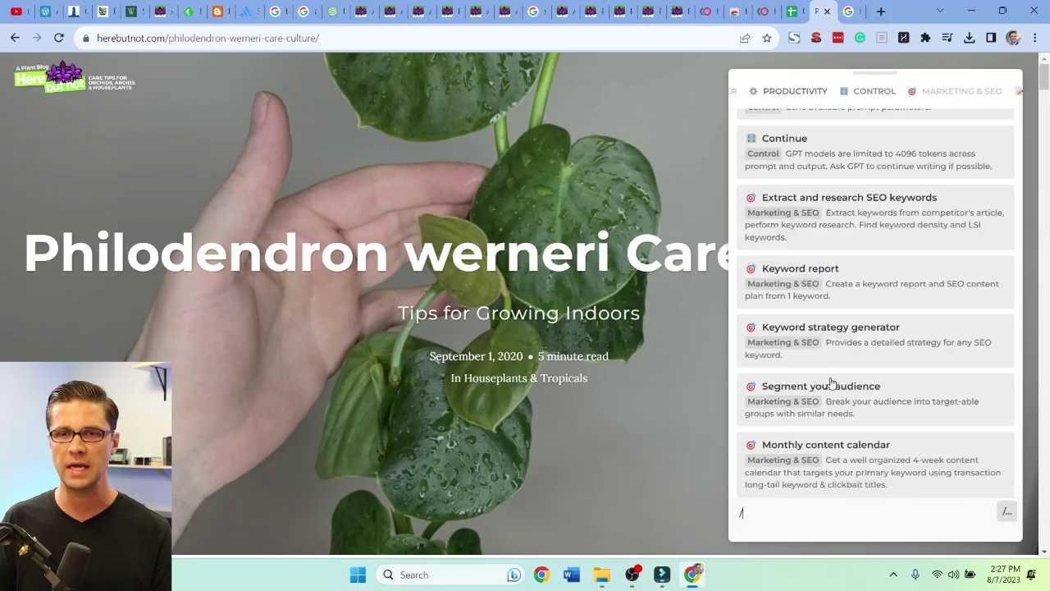
{"action": "scroll", "coordinate": [832, 382], "scroll_direction": "down", "scroll_amount": 4}
{"action": "left_click", "coordinate": [825, 380]}
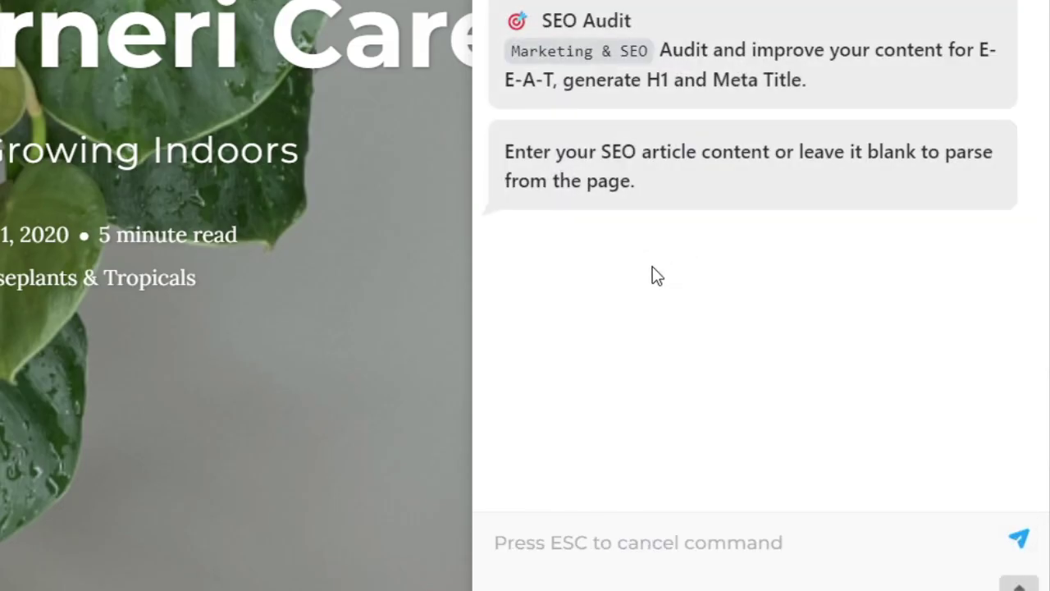
{"action": "key", "text": "Return"}
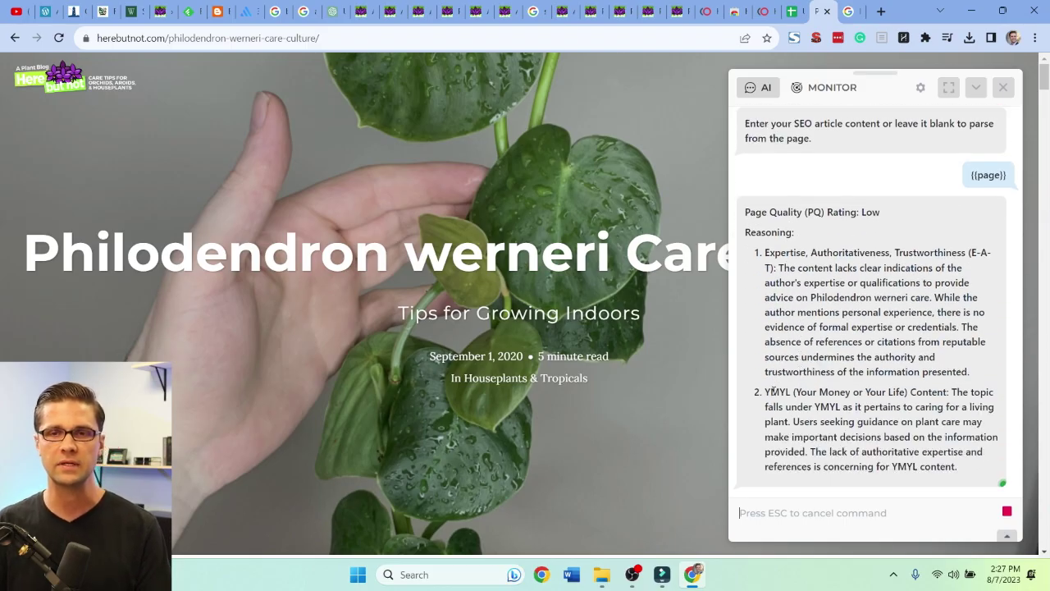
Launch the KW Strategy Generator from beneath the audit reply that rated the page Low.
{"action": "scroll", "coordinate": [855, 322], "scroll_direction": "up", "scroll_amount": 1}
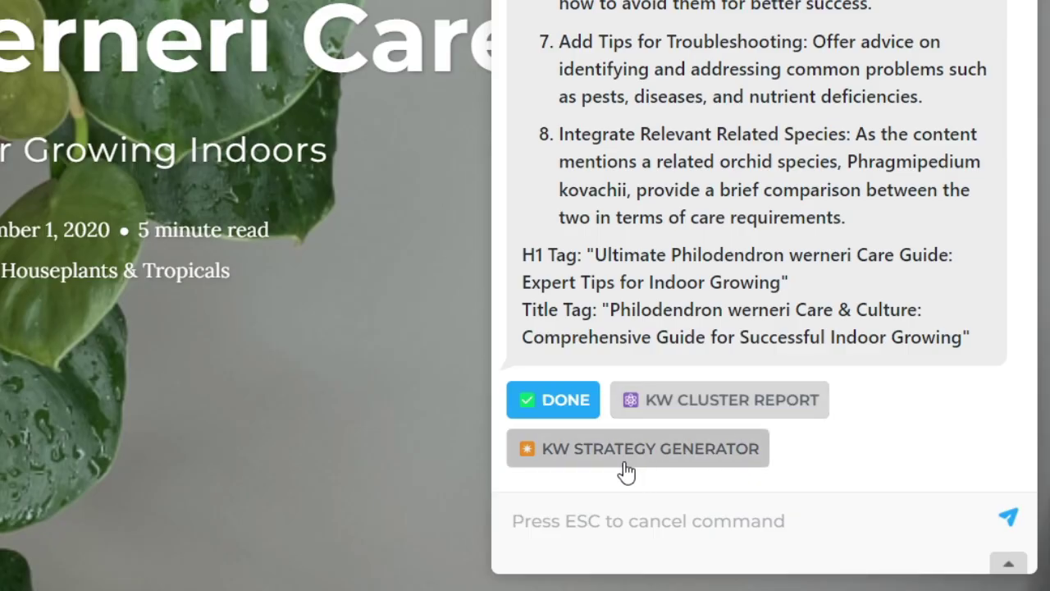
{"action": "mouse_move", "coordinate": [672, 302]}
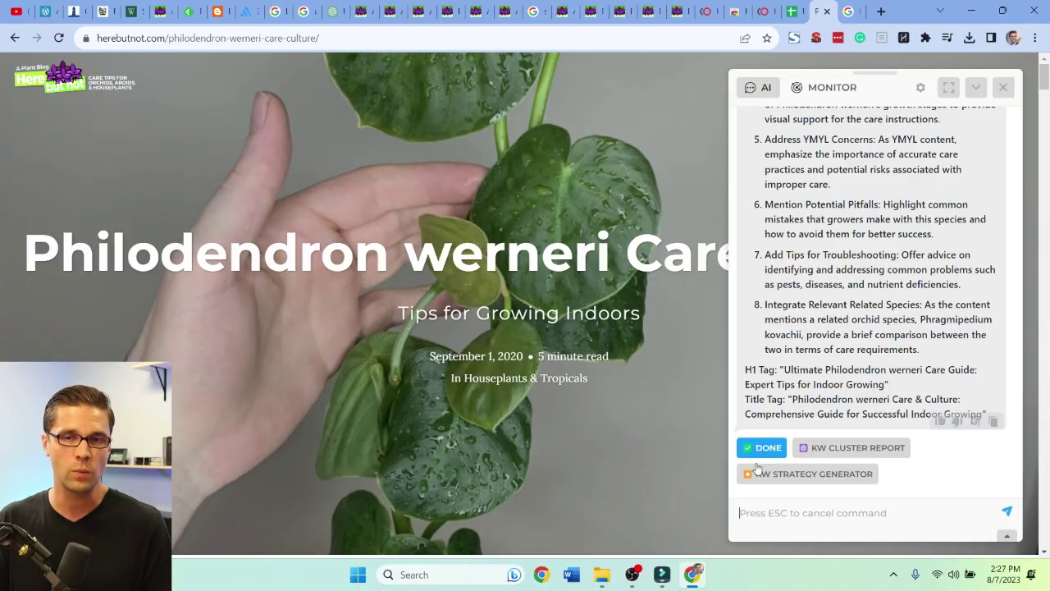
{"action": "left_click", "coordinate": [651, 448]}
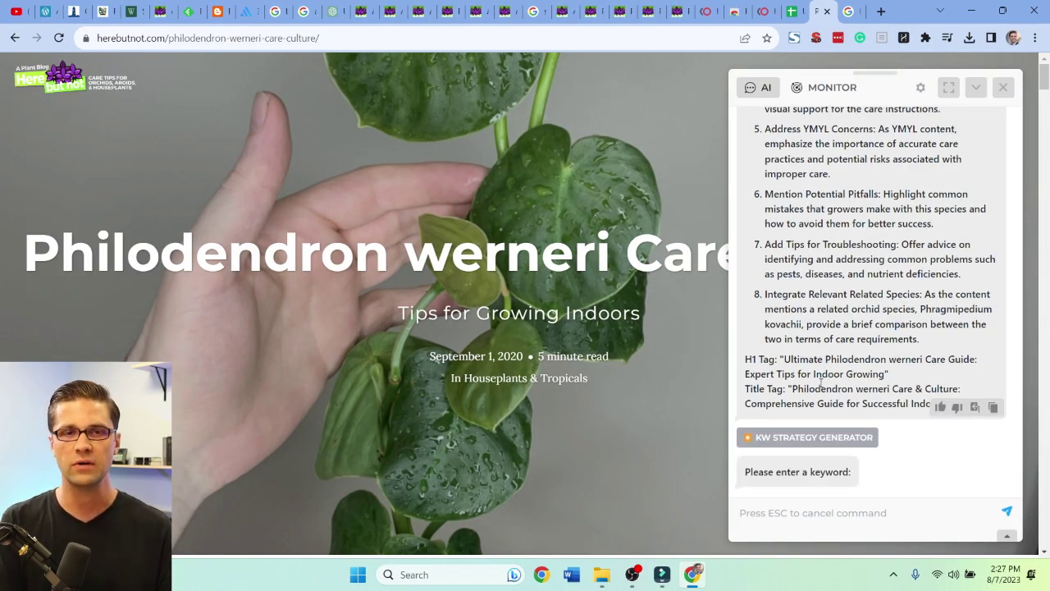
Generate a keyword strategy for 'philodendron werneri', review the output, then return to the Google results tab.
{"action": "type", "text": "philodendron wer"}
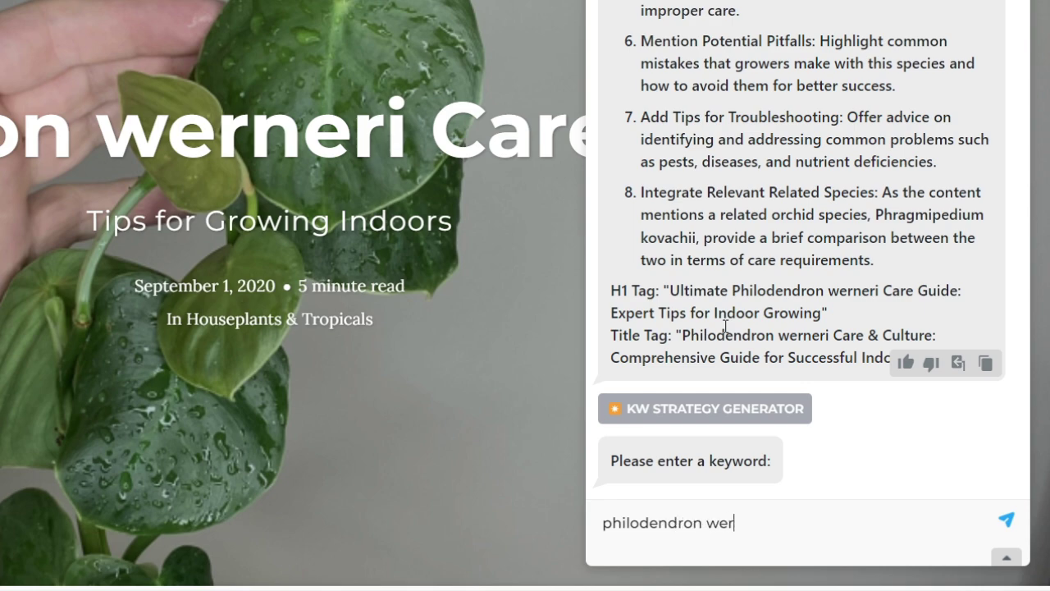
{"action": "type", "text": "neri"}
{"action": "key", "text": "Return"}
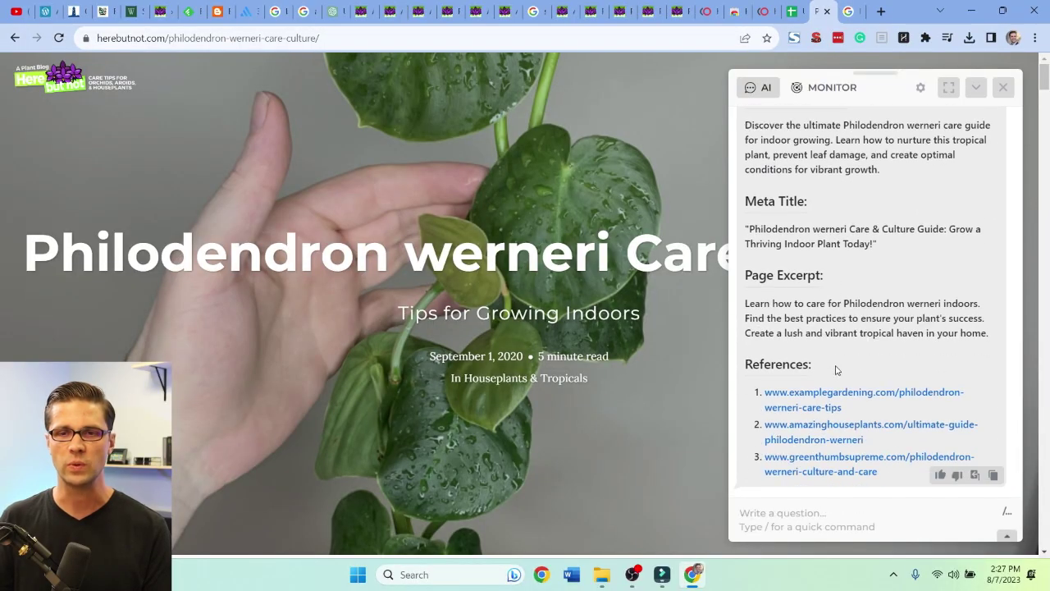
{"action": "scroll", "coordinate": [840, 351], "scroll_direction": "up", "scroll_amount": 20}
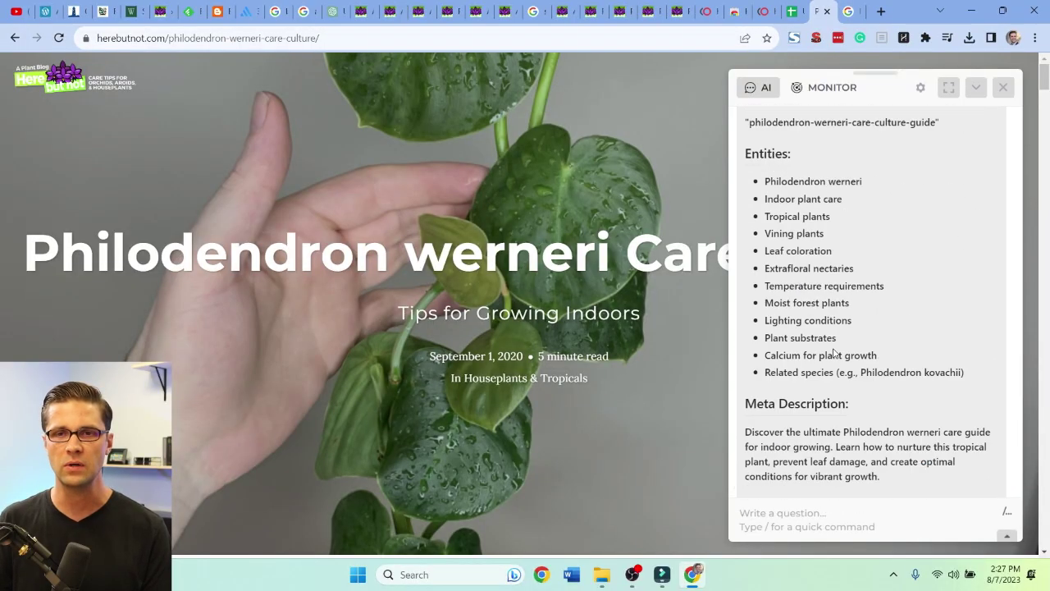
{"action": "scroll", "coordinate": [828, 344], "scroll_direction": "up", "scroll_amount": 10}
{"action": "scroll", "coordinate": [824, 347], "scroll_direction": "down", "scroll_amount": 15}
{"action": "scroll", "coordinate": [818, 360], "scroll_direction": "up", "scroll_amount": 2}
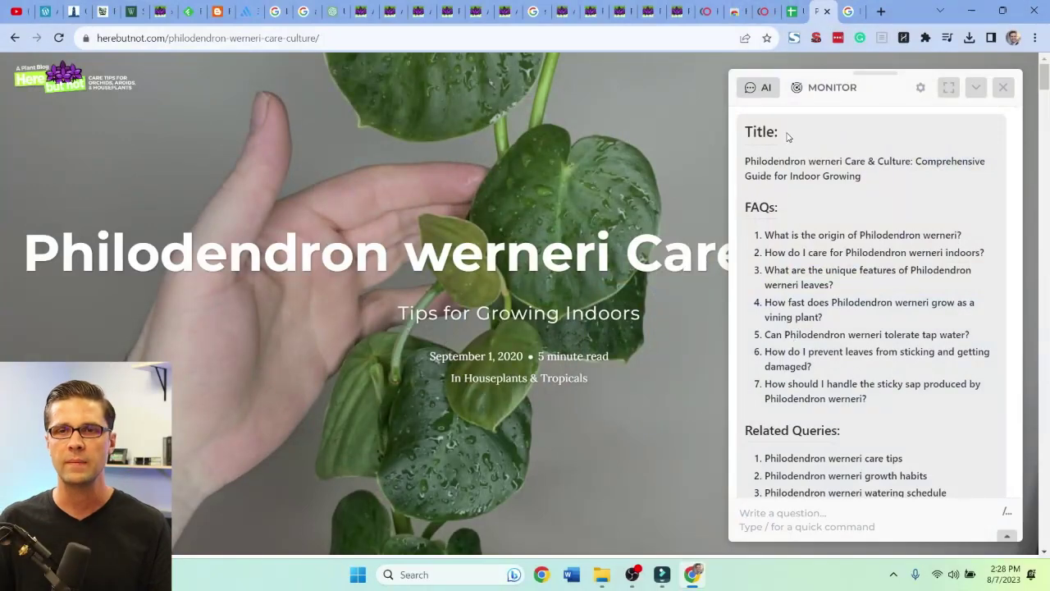
{"action": "left_click", "coordinate": [854, 6]}
{"action": "triple_click", "coordinate": [185, 89]}
{"action": "left_click", "coordinate": [55, 189]}
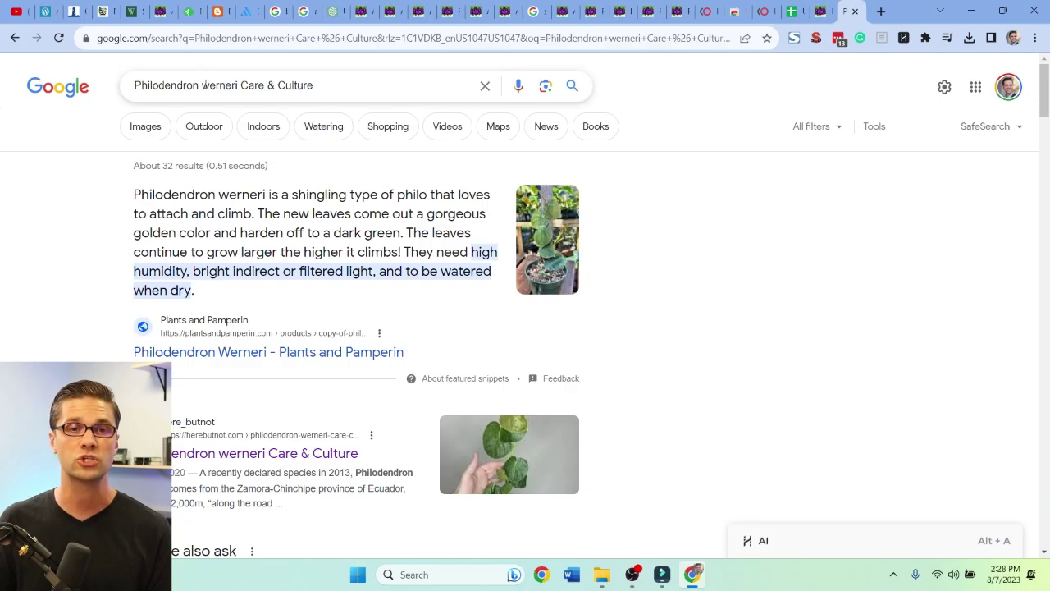
{"action": "left_click", "coordinate": [409, 67]}
{"action": "left_click", "coordinate": [75, 401]}
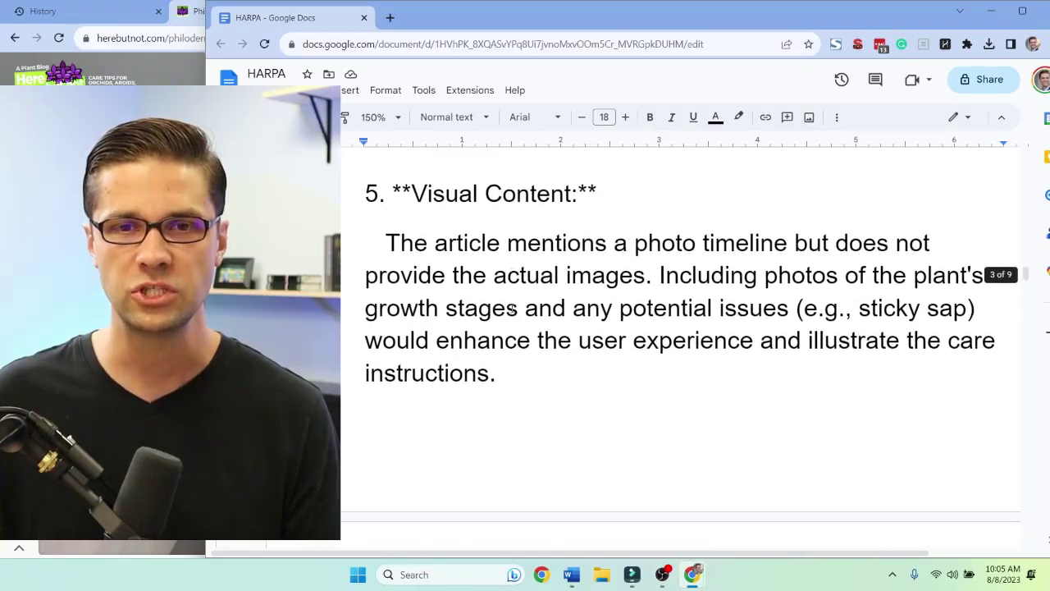
{"action": "scroll", "coordinate": [511, 308], "scroll_direction": "down", "scroll_amount": 20}
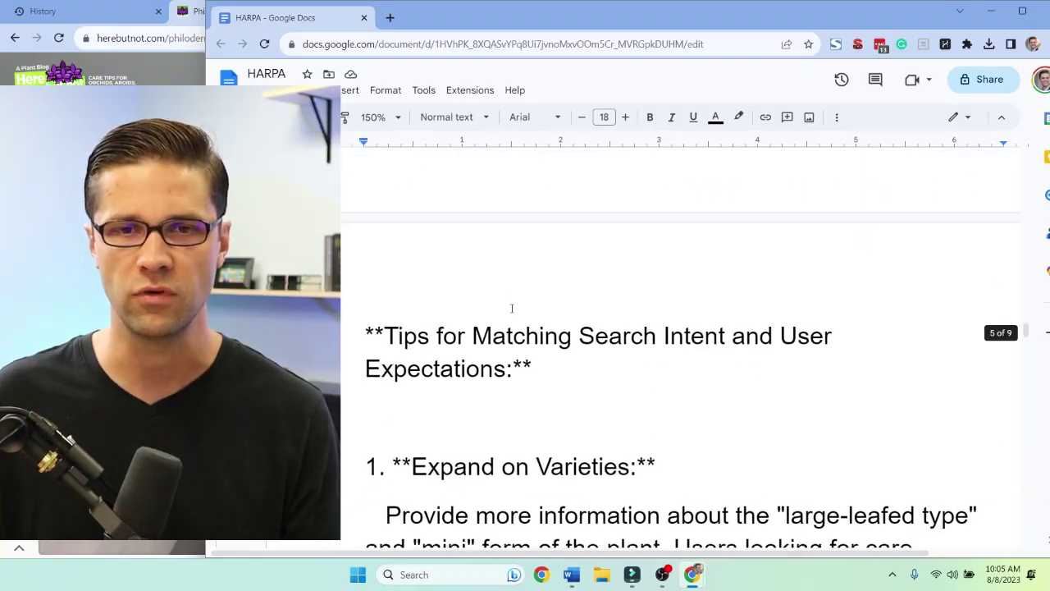
{"action": "scroll", "coordinate": [512, 308], "scroll_direction": "down", "scroll_amount": 15}
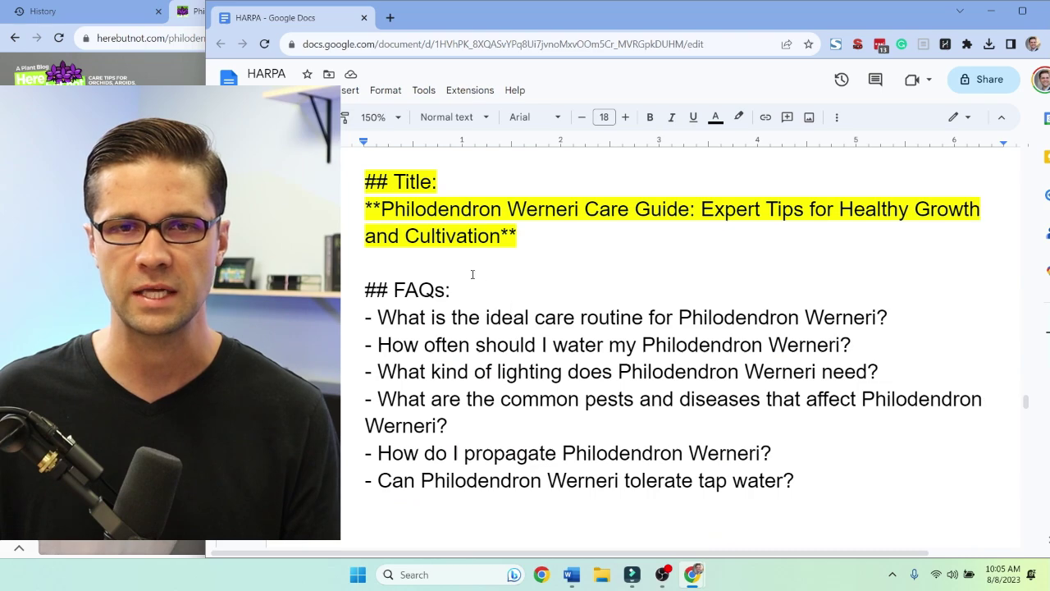
{"action": "scroll", "coordinate": [399, 211], "scroll_direction": "up", "scroll_amount": 3}
{"action": "key", "text": "alt+Tab"}
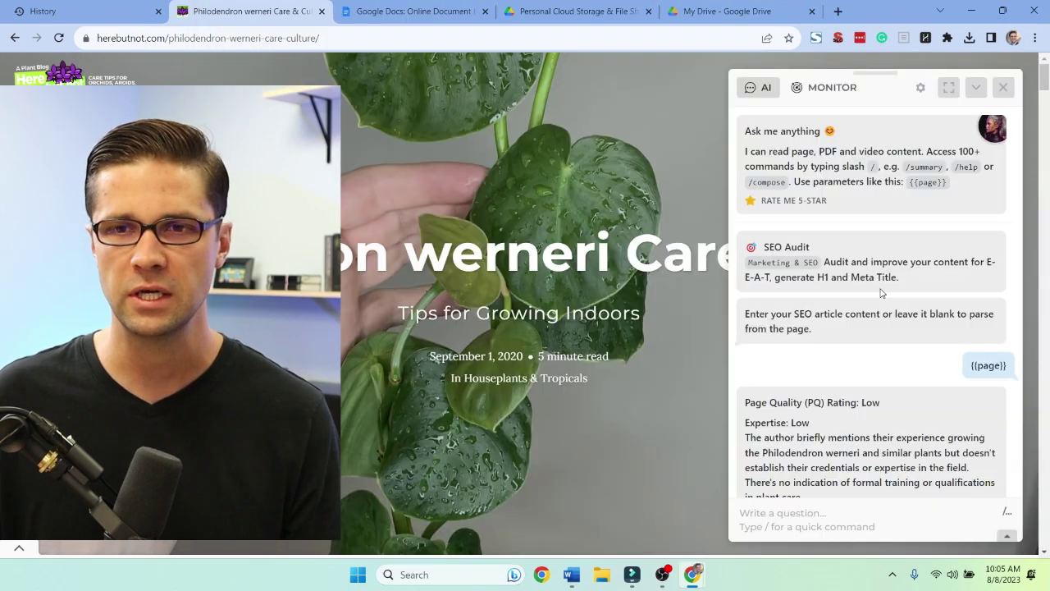
{"action": "scroll", "coordinate": [880, 409], "scroll_direction": "down", "scroll_amount": 20}
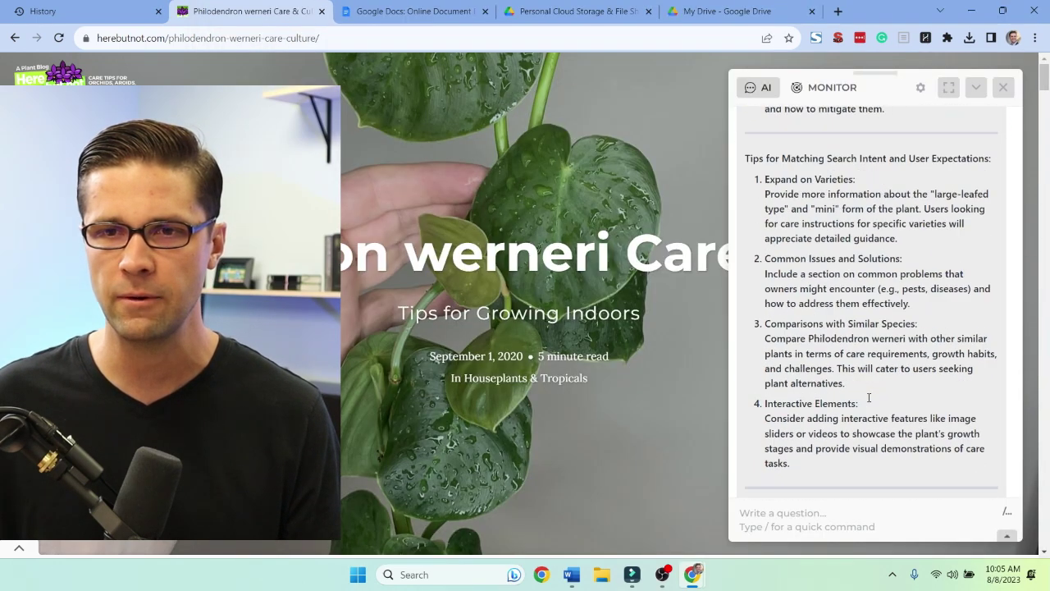
{"action": "scroll", "coordinate": [868, 402], "scroll_direction": "up", "scroll_amount": 4}
{"action": "scroll", "coordinate": [813, 319], "scroll_direction": "up", "scroll_amount": 1}
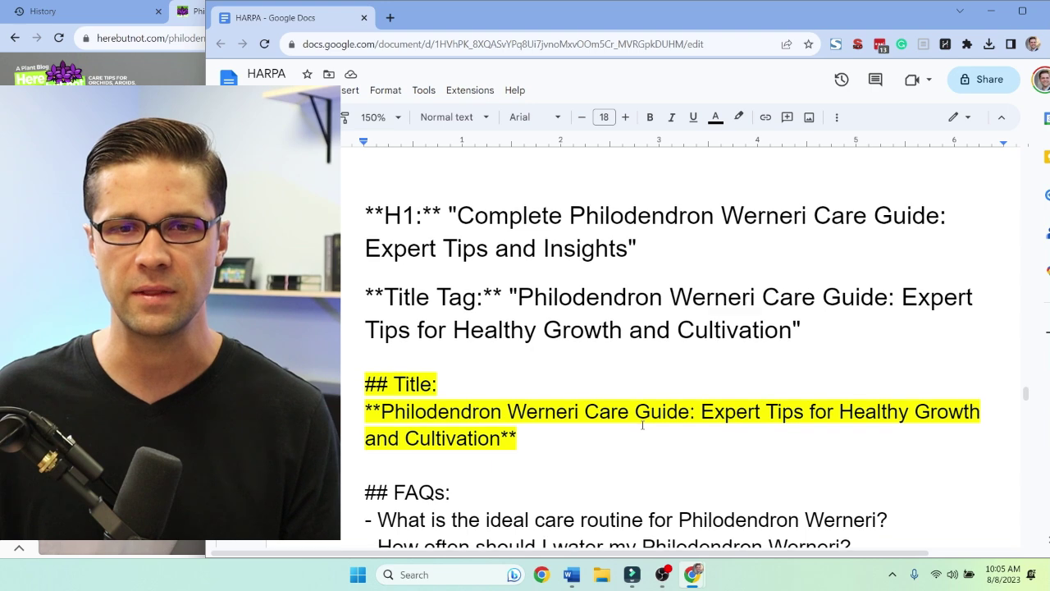
{"action": "scroll", "coordinate": [593, 361], "scroll_direction": "down", "scroll_amount": 3}
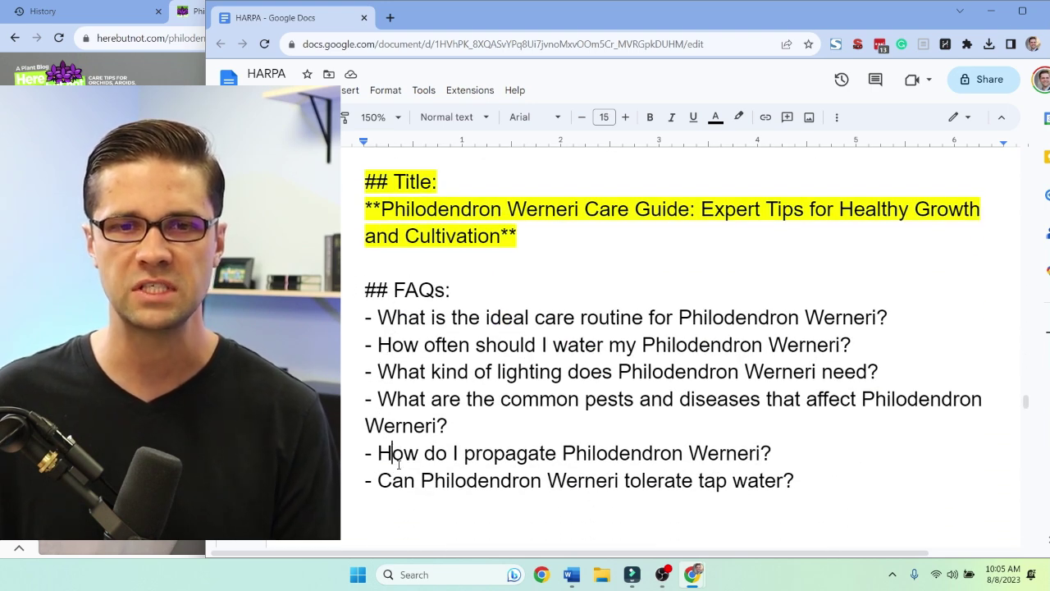
{"action": "scroll", "coordinate": [566, 382], "scroll_direction": "down", "scroll_amount": 1}
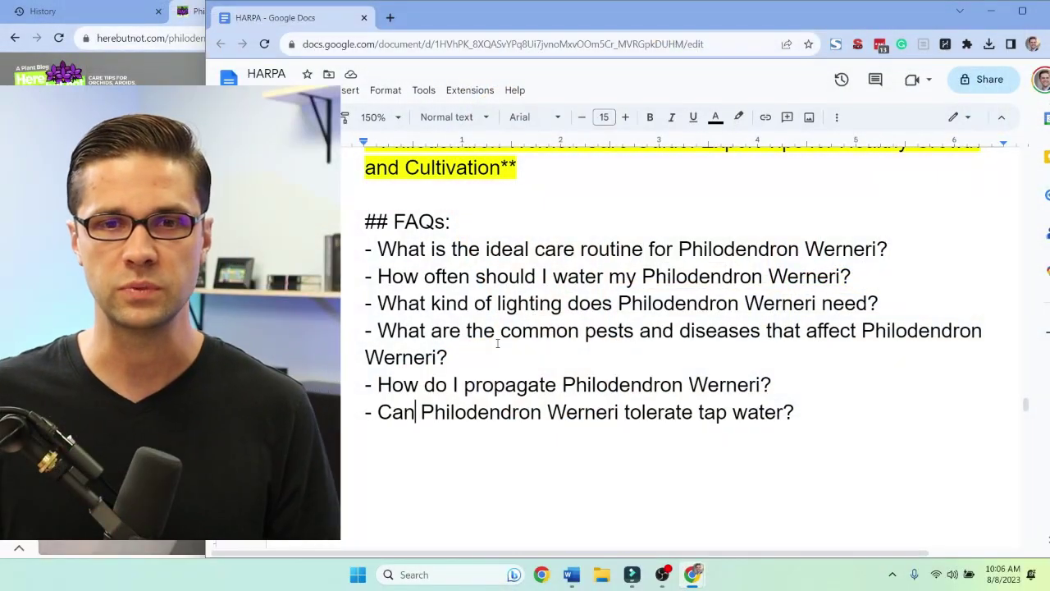
{"action": "scroll", "coordinate": [497, 343], "scroll_direction": "down", "scroll_amount": 3}
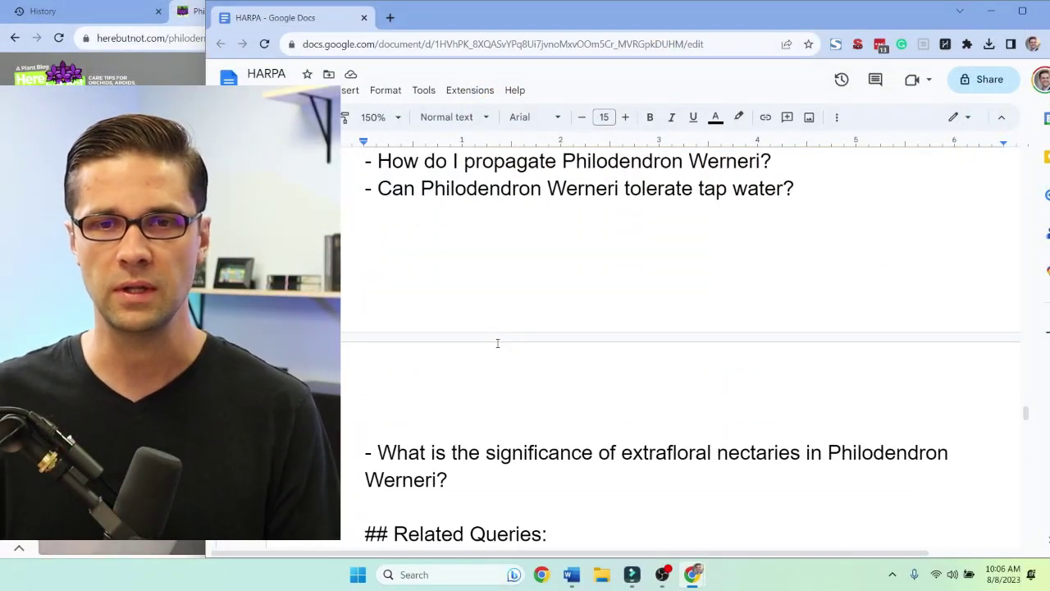
{"action": "scroll", "coordinate": [497, 343], "scroll_direction": "down", "scroll_amount": 3}
{"action": "scroll", "coordinate": [403, 257], "scroll_direction": "up", "scroll_amount": 1}
{"action": "scroll", "coordinate": [427, 279], "scroll_direction": "down", "scroll_amount": 2}
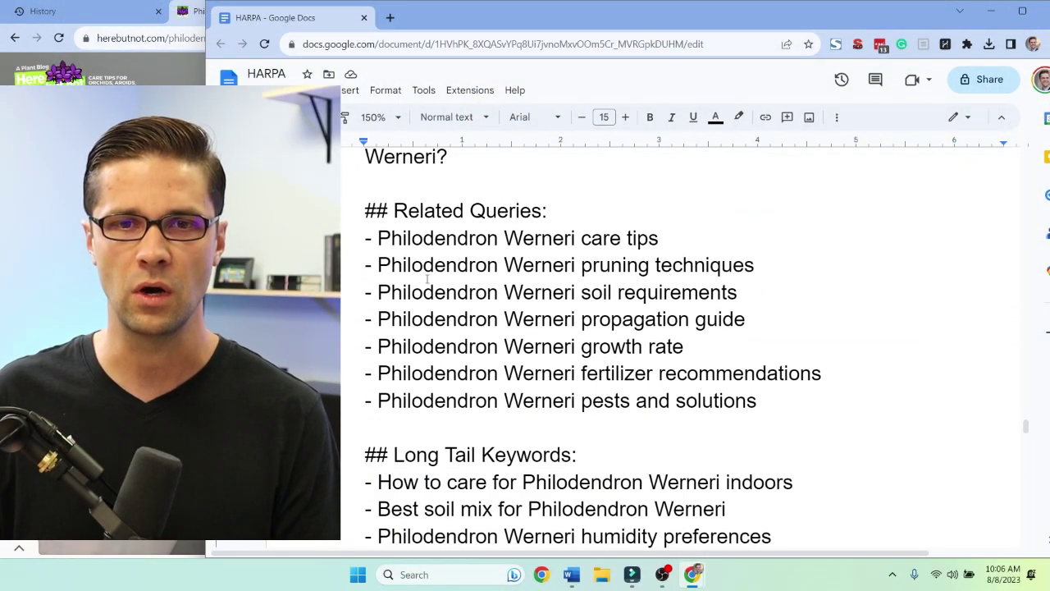
{"action": "left_click_drag", "start_coordinate": [374, 238], "coordinate": [777, 402]}
{"action": "left_click", "coordinate": [778, 402]}
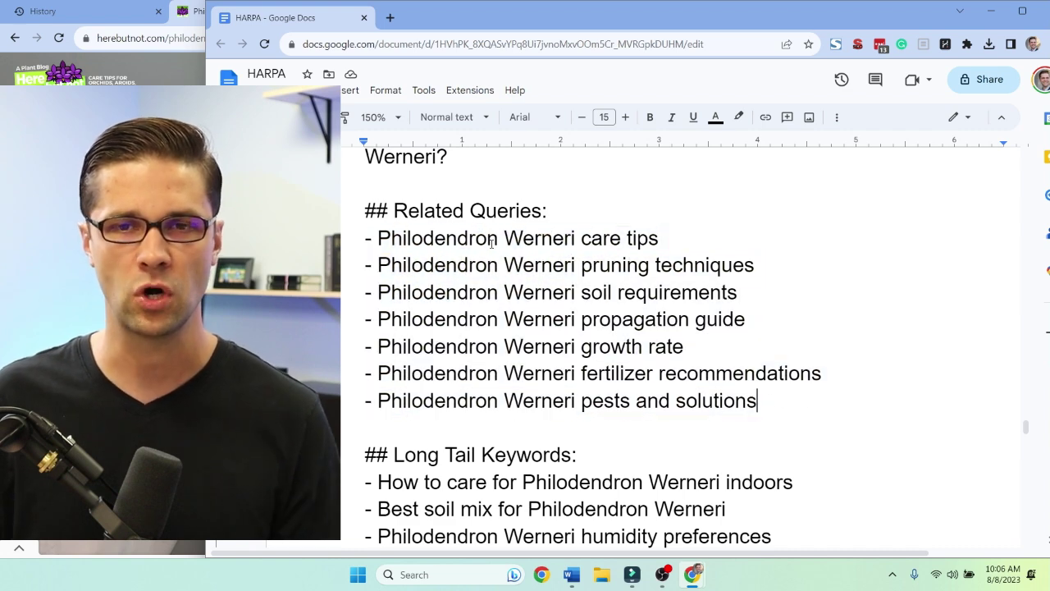
{"action": "scroll", "coordinate": [468, 332], "scroll_direction": "up", "scroll_amount": 8}
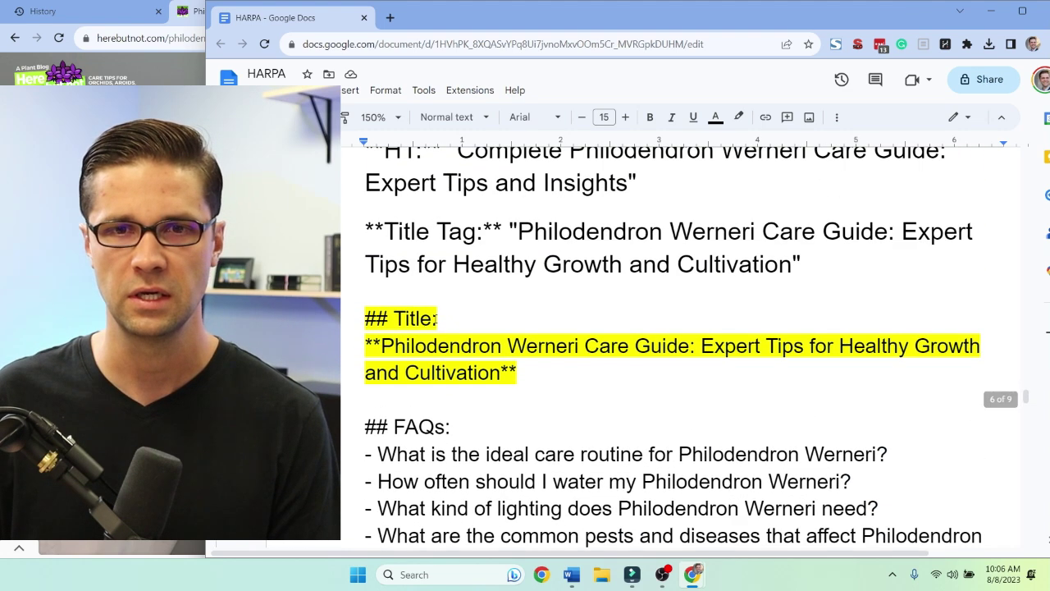
{"action": "left_click_drag", "start_coordinate": [381, 345], "coordinate": [725, 346]}
{"action": "left_click", "coordinate": [725, 345]}
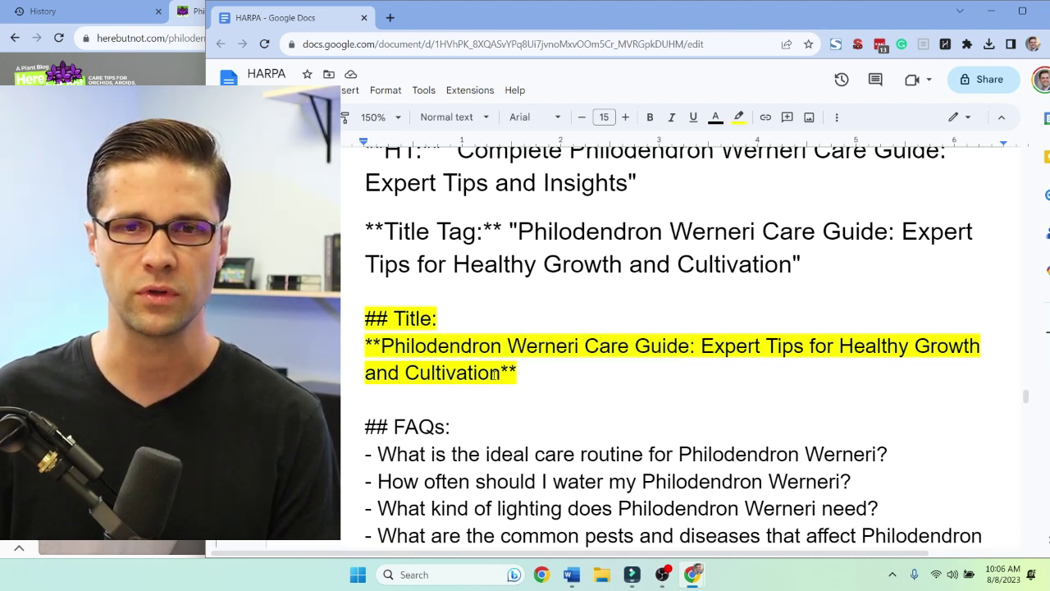
{"action": "scroll", "coordinate": [469, 374], "scroll_direction": "down", "scroll_amount": 10}
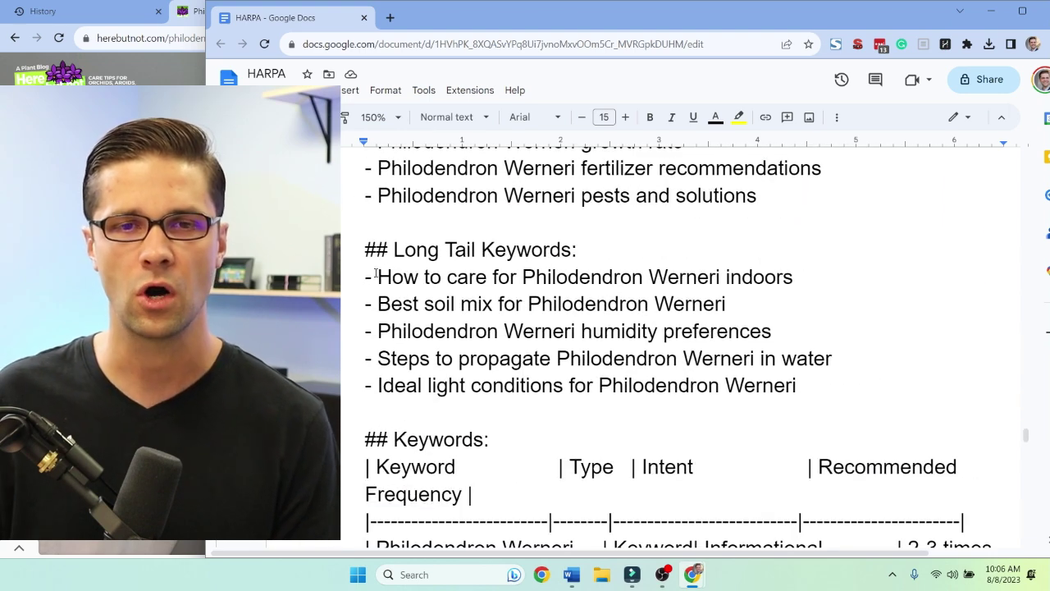
{"action": "left_click_drag", "start_coordinate": [394, 249], "coordinate": [561, 249]}
{"action": "left_click", "coordinate": [561, 250]}
{"action": "left_click_drag", "start_coordinate": [518, 285], "coordinate": [697, 279]}
{"action": "left_click", "coordinate": [709, 279]}
{"action": "left_click", "coordinate": [527, 304]}
{"action": "scroll", "coordinate": [526, 329], "scroll_direction": "down", "scroll_amount": 2}
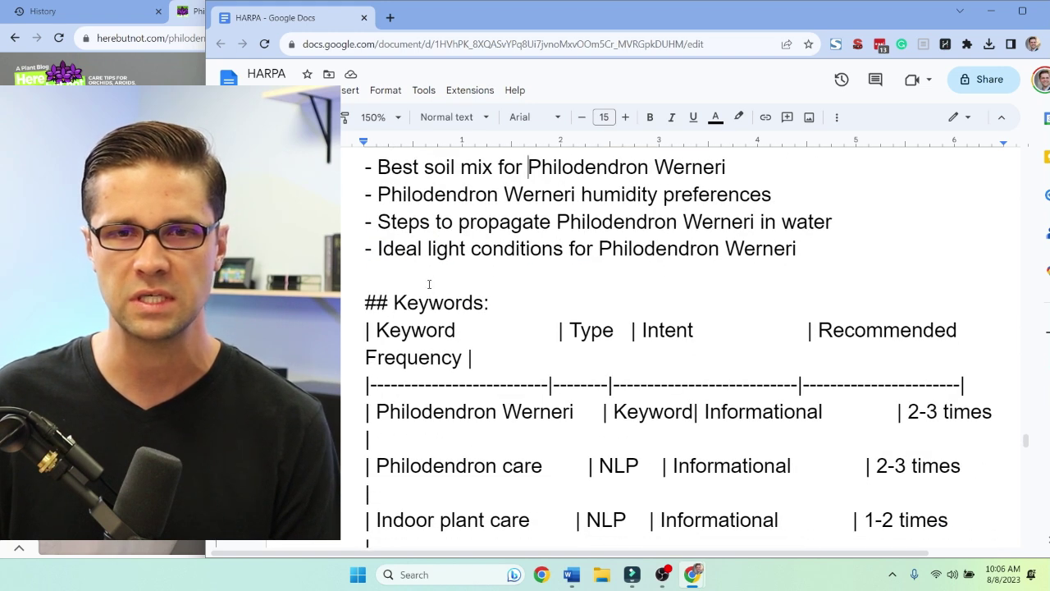
{"action": "scroll", "coordinate": [425, 277], "scroll_direction": "down", "scroll_amount": 2}
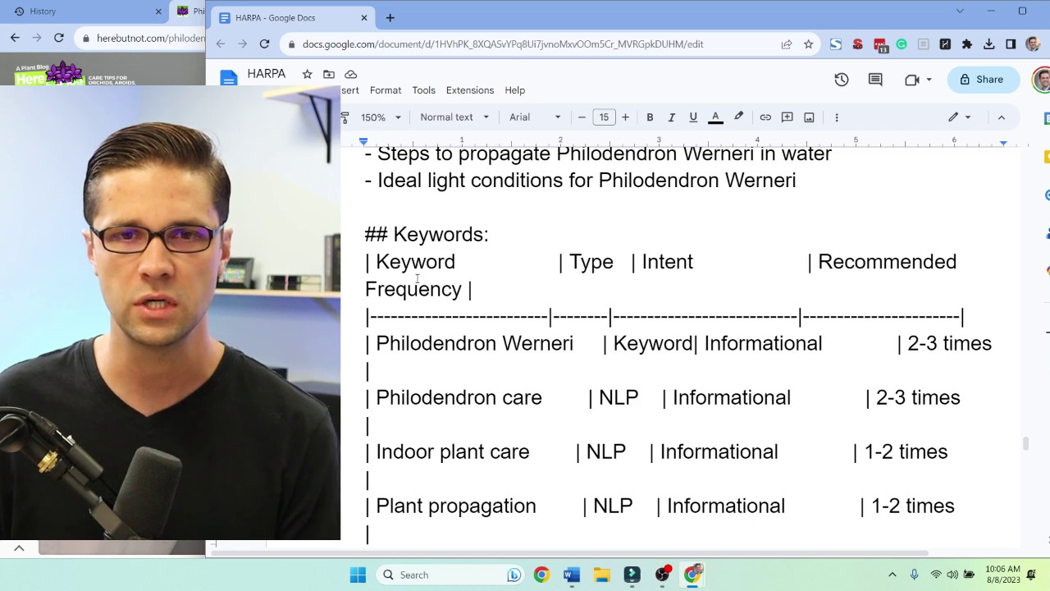
{"action": "scroll", "coordinate": [492, 271], "scroll_direction": "down", "scroll_amount": 1}
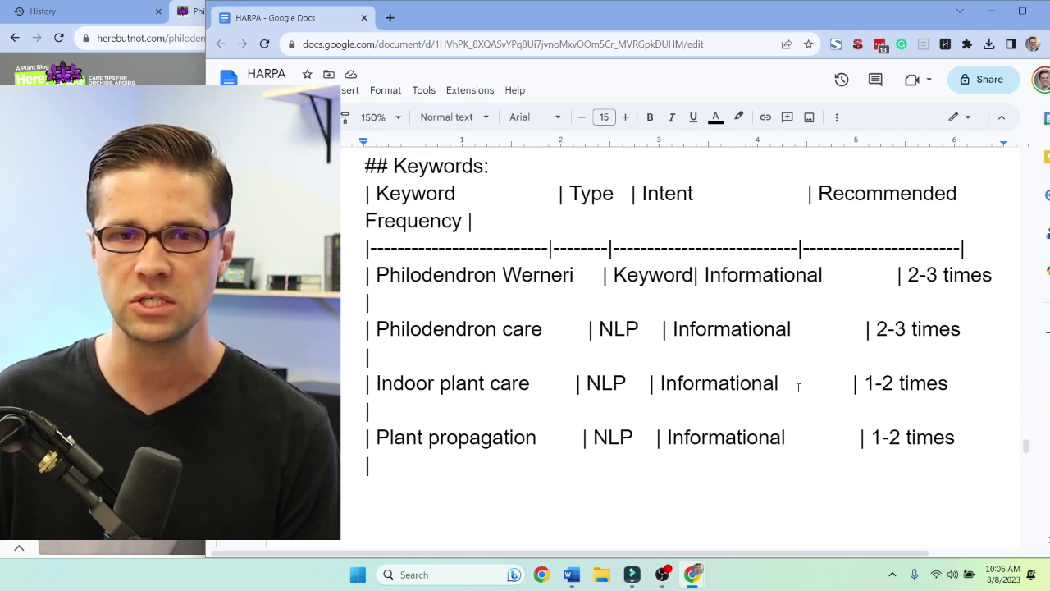
{"action": "scroll", "coordinate": [798, 387], "scroll_direction": "down", "scroll_amount": 5}
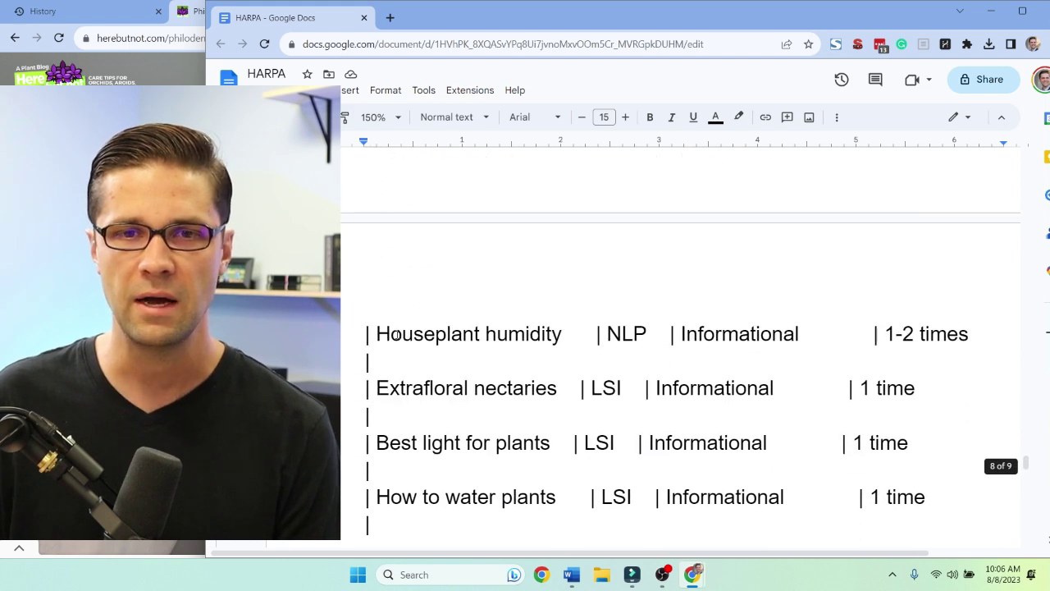
{"action": "left_click_drag", "start_coordinate": [376, 335], "coordinate": [497, 335]}
{"action": "left_click", "coordinate": [495, 334]}
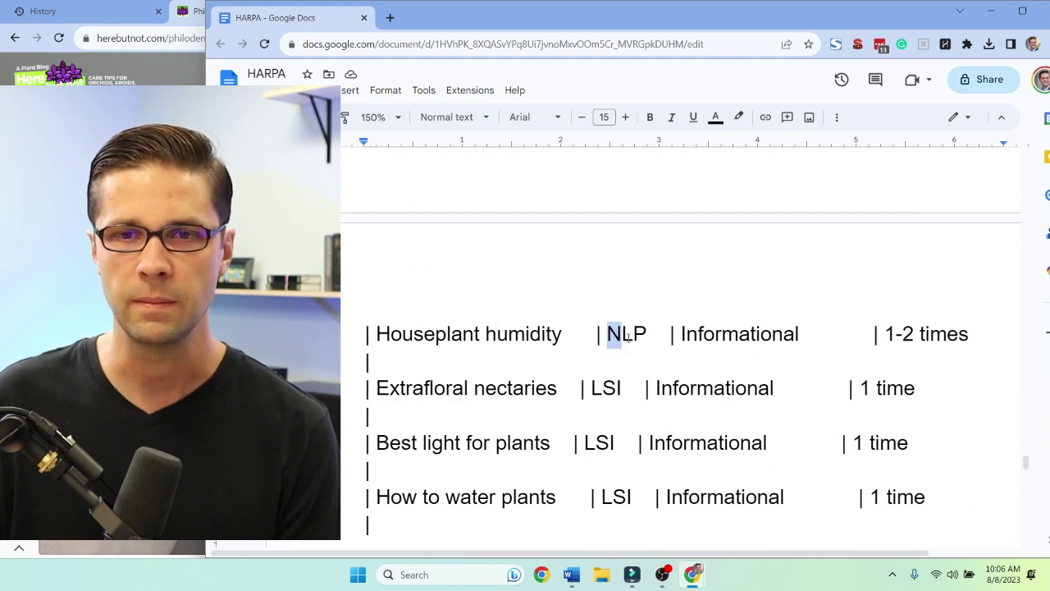
{"action": "scroll", "coordinate": [629, 338], "scroll_direction": "up", "scroll_amount": 5}
{"action": "scroll", "coordinate": [611, 322], "scroll_direction": "down", "scroll_amount": 5}
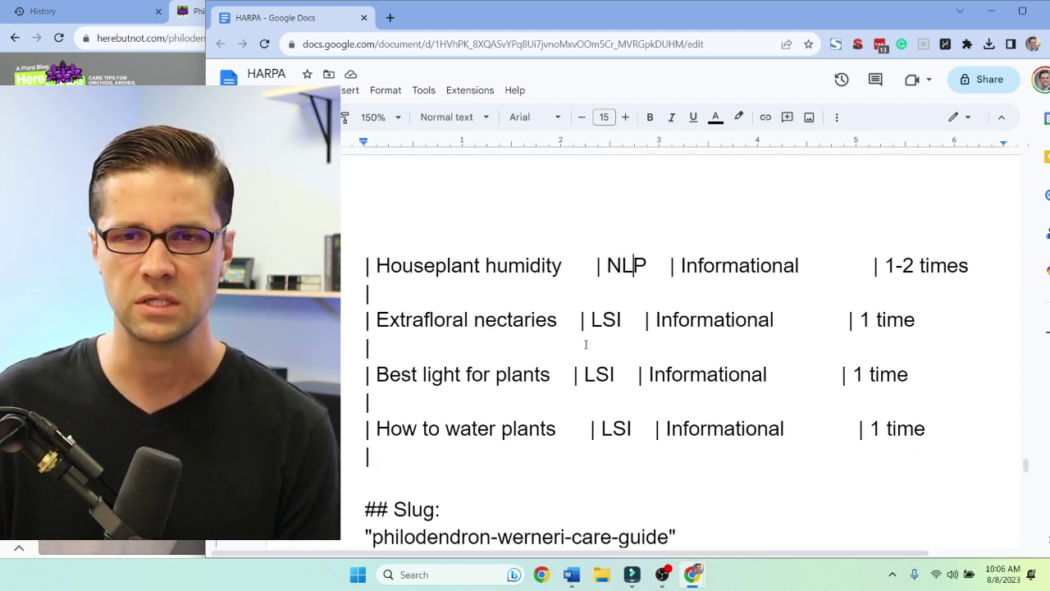
{"action": "scroll", "coordinate": [604, 320], "scroll_direction": "down", "scroll_amount": 3}
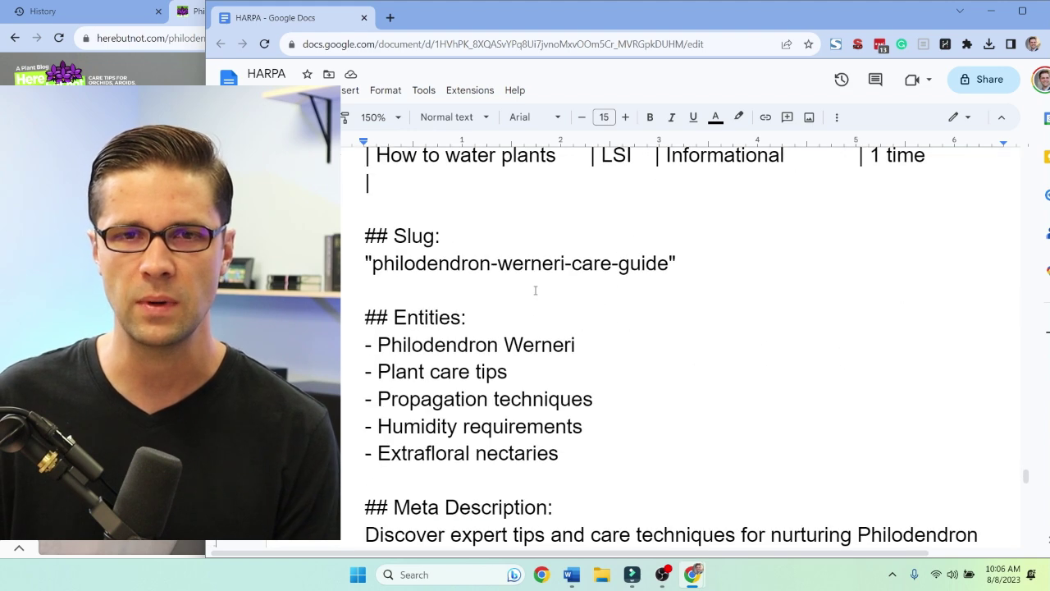
{"action": "left_click_drag", "start_coordinate": [374, 262], "coordinate": [656, 262]}
{"action": "left_click", "coordinate": [656, 263]}
{"action": "left_click_drag", "start_coordinate": [558, 385], "coordinate": [365, 277]}
{"action": "left_click", "coordinate": [364, 276]}
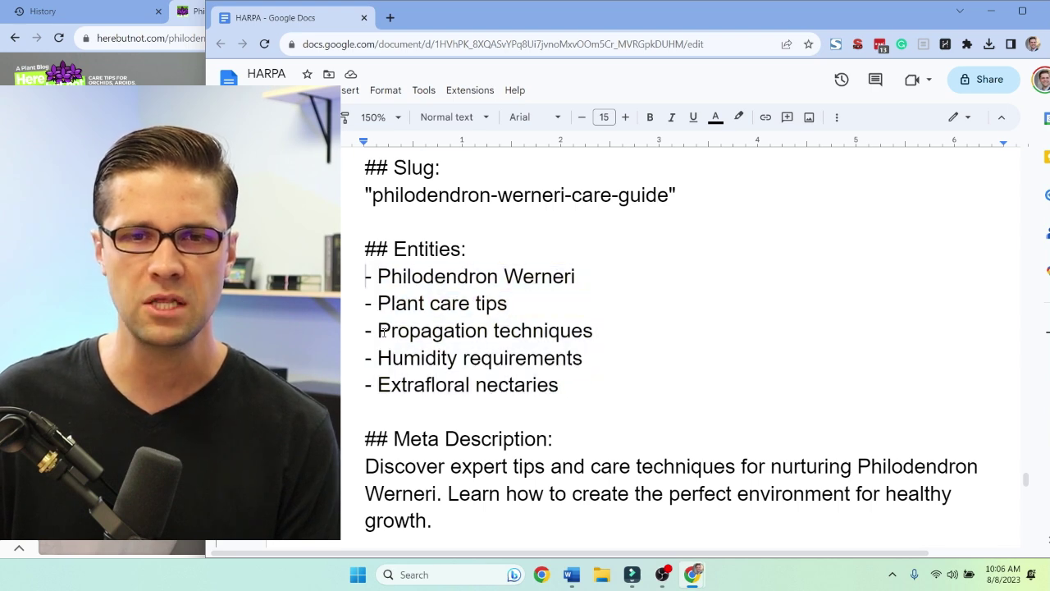
{"action": "scroll", "coordinate": [411, 304], "scroll_direction": "down", "scroll_amount": 3}
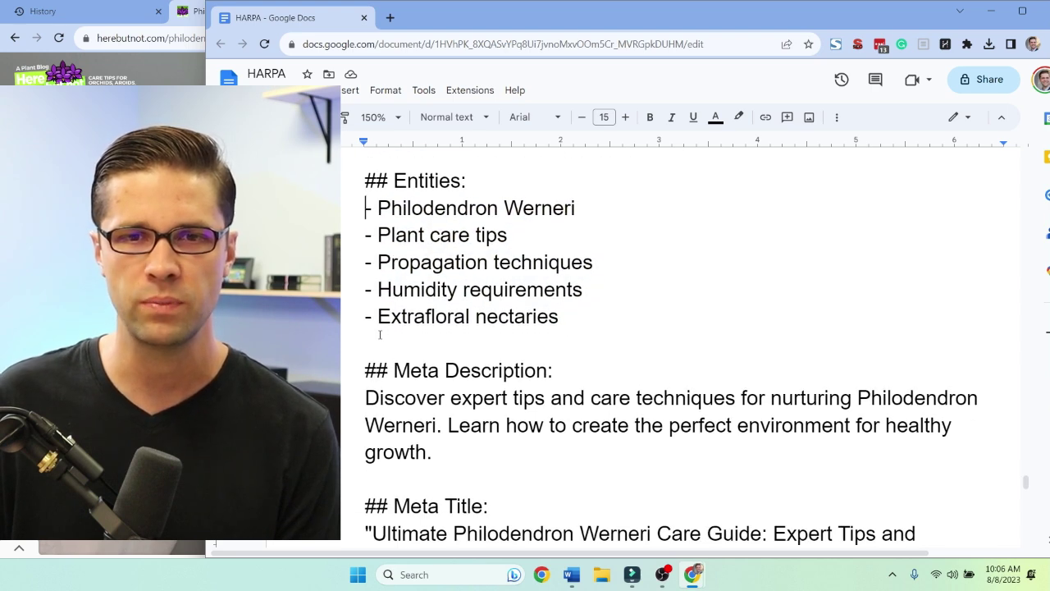
{"action": "scroll", "coordinate": [411, 303], "scroll_direction": "down", "scroll_amount": 3}
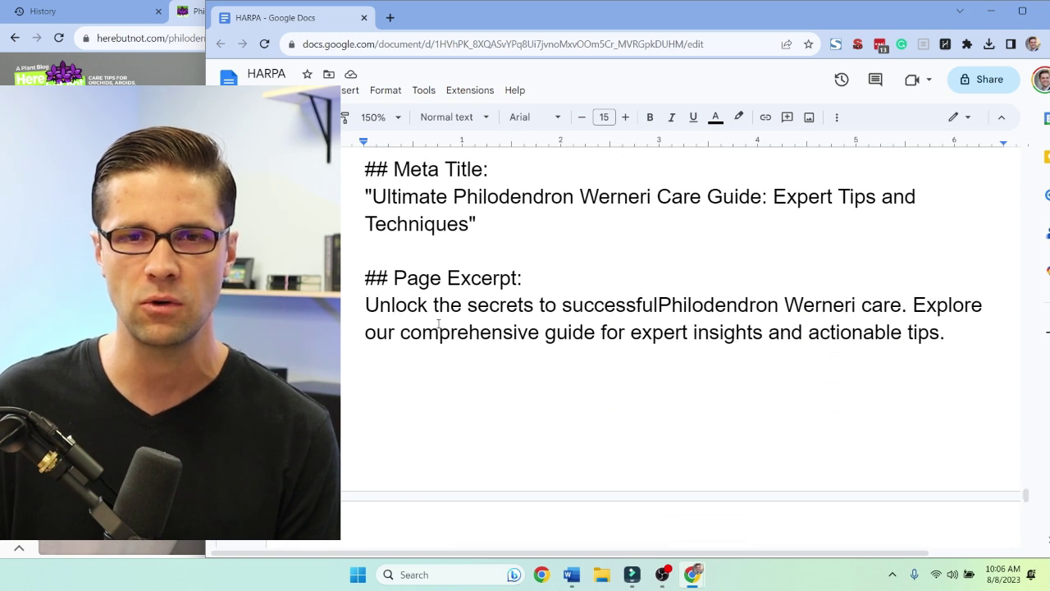
Look over the References section and The Spruce reference URL in the HARPA document.
{"action": "scroll", "coordinate": [479, 348], "scroll_direction": "down", "scroll_amount": 8}
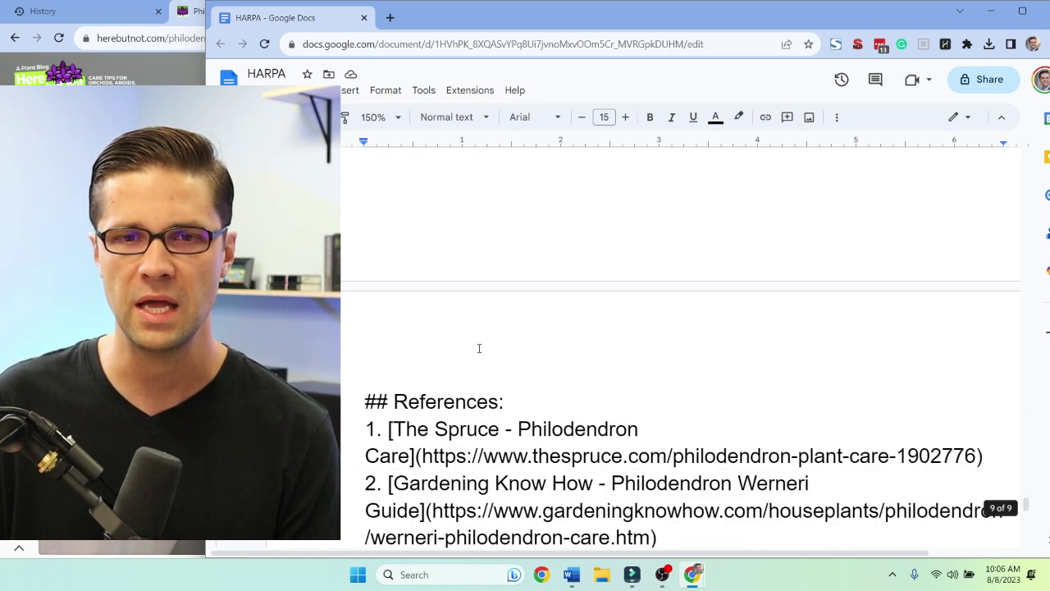
{"action": "scroll", "coordinate": [449, 317], "scroll_direction": "up", "scroll_amount": 1}
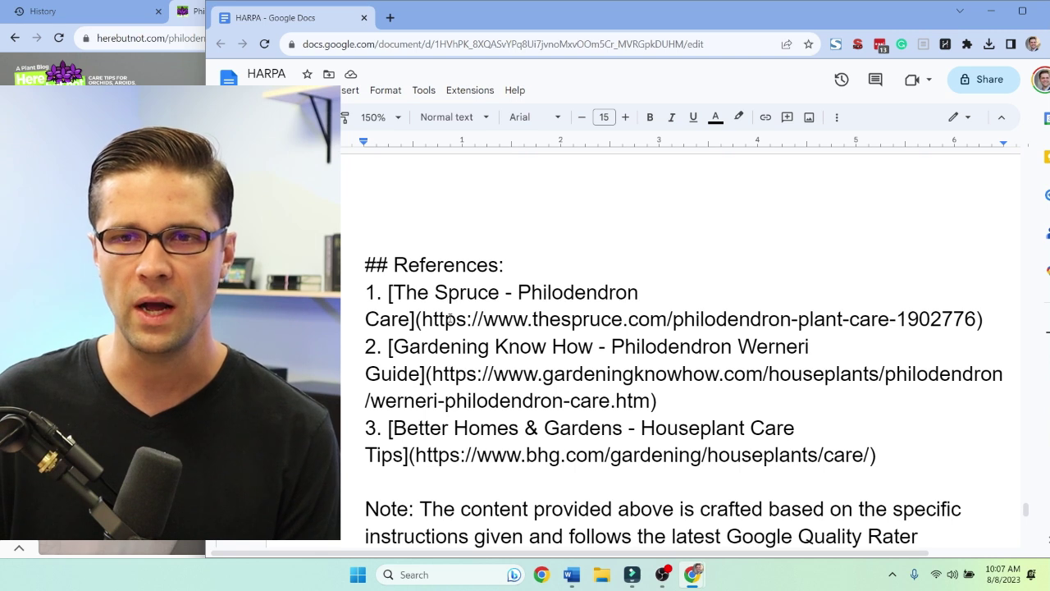
{"action": "left_click_drag", "start_coordinate": [367, 265], "coordinate": [504, 264]}
{"action": "key", "text": "Right"}
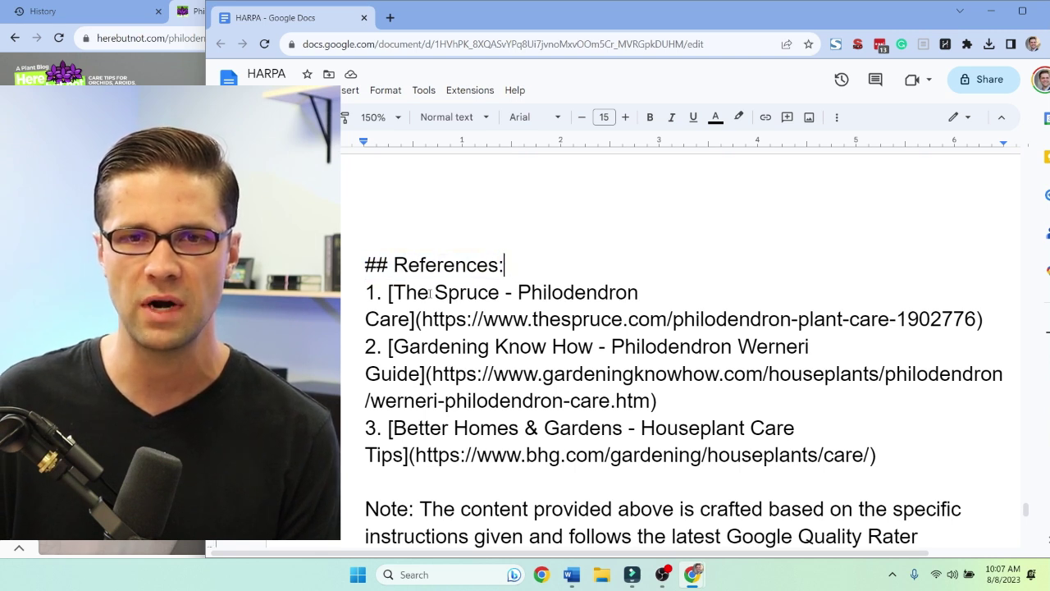
{"action": "left_click_drag", "start_coordinate": [422, 319], "coordinate": [697, 319]}
{"action": "left_click", "coordinate": [696, 319]}
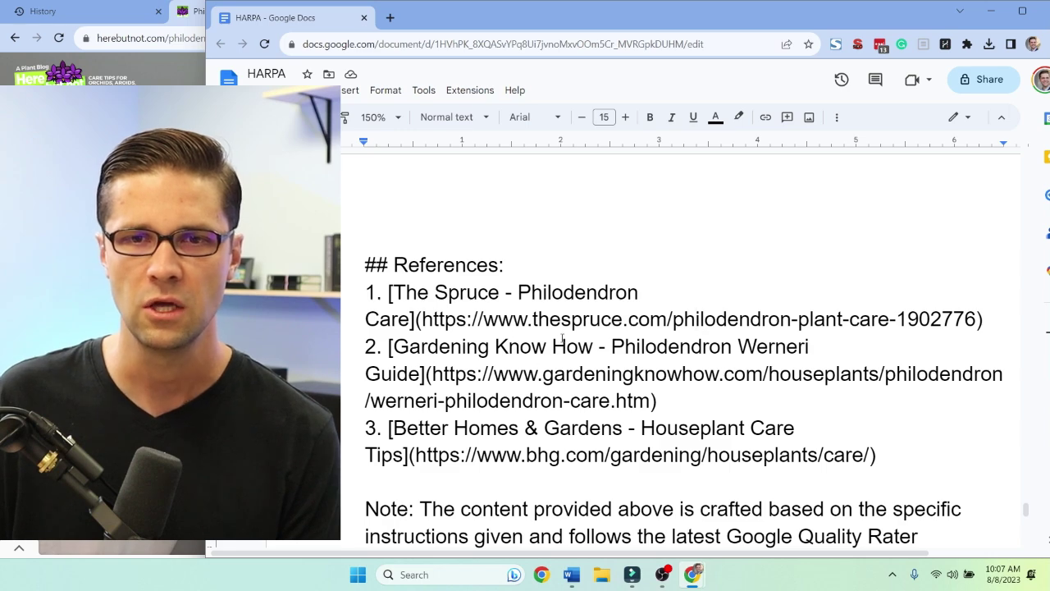
{"action": "scroll", "coordinate": [455, 383], "scroll_direction": "down", "scroll_amount": 5}
{"action": "scroll", "coordinate": [452, 378], "scroll_direction": "up", "scroll_amount": 5}
{"action": "scroll", "coordinate": [456, 378], "scroll_direction": "down", "scroll_amount": 1}
Open The Spruce reference URL in a new tab, which turns out to be an elephant ears article.
{"action": "left_click_drag", "start_coordinate": [420, 251], "coordinate": [974, 256]}
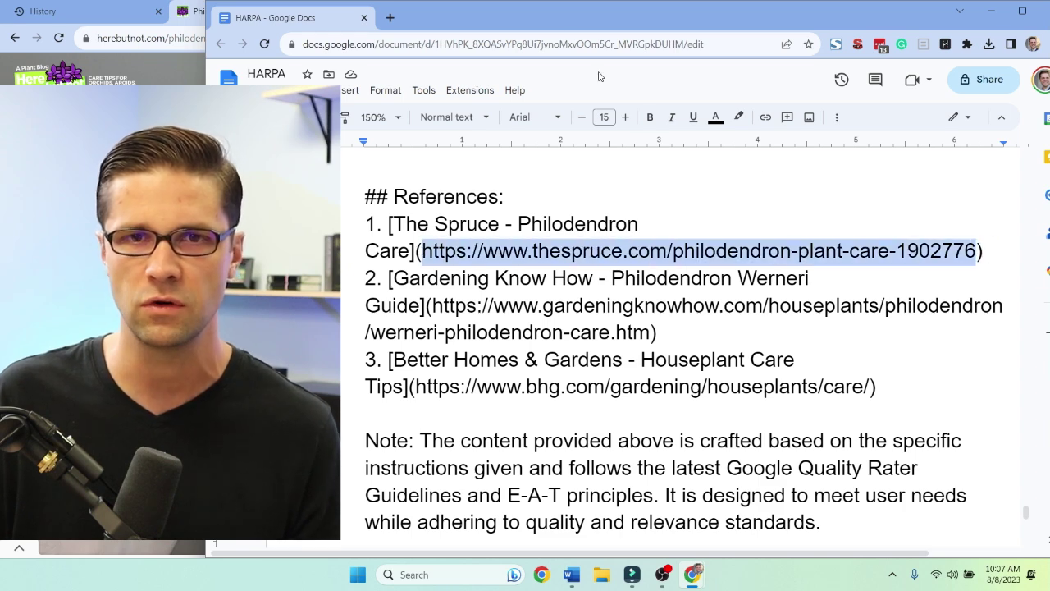
{"action": "left_click", "coordinate": [390, 18]}
{"action": "type", "text": "https://www.thespruce.com/philodendron-plant-care-1902776"}
{"action": "key", "text": "Return"}
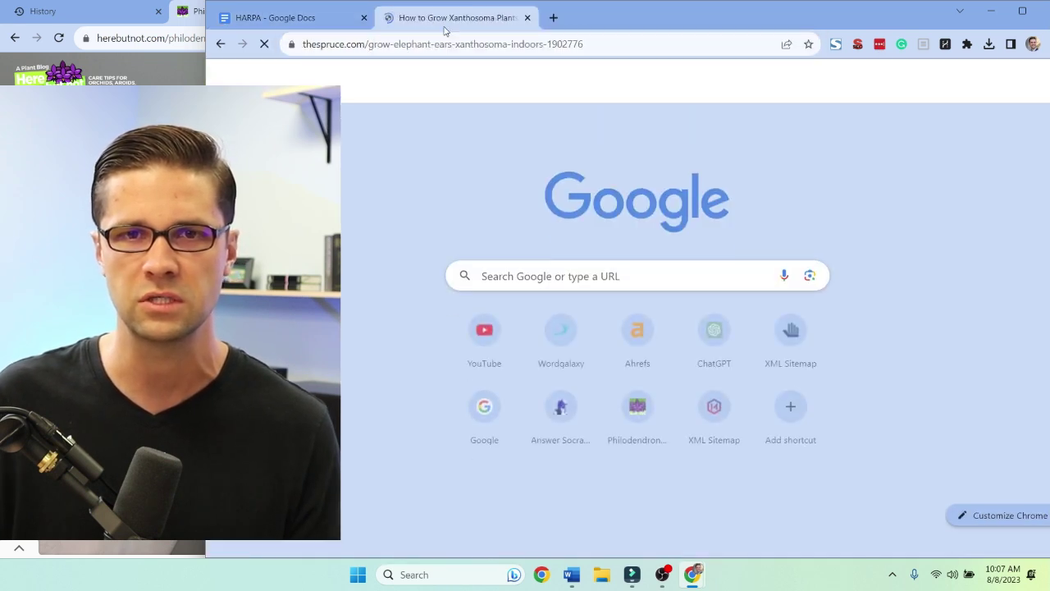
{"action": "scroll", "coordinate": [533, 269], "scroll_direction": "down", "scroll_amount": 5}
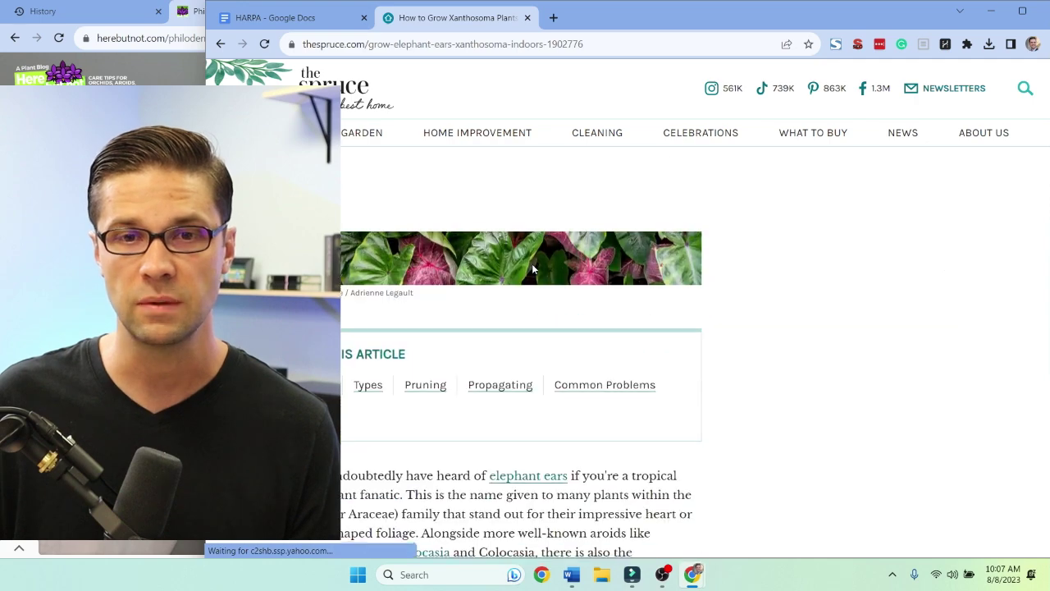
{"action": "scroll", "coordinate": [532, 269], "scroll_direction": "up", "scroll_amount": 5}
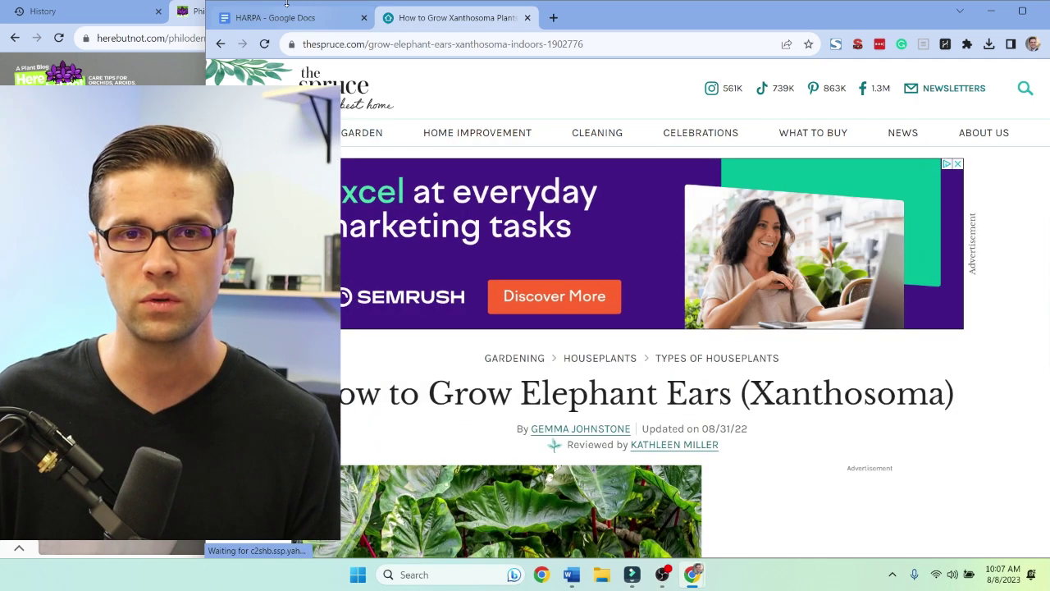
{"action": "left_click", "coordinate": [287, 23]}
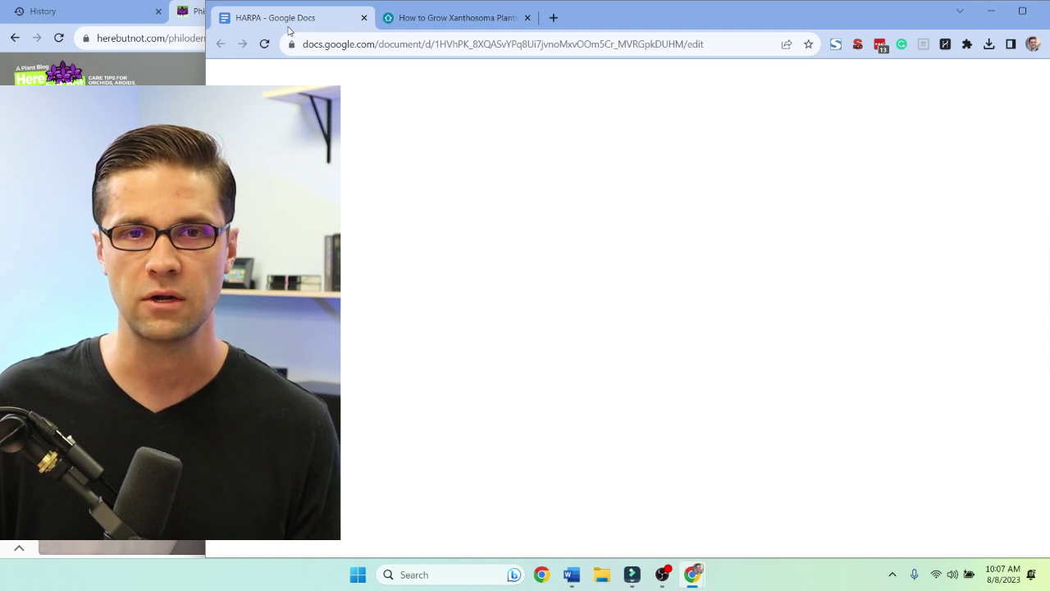
{"action": "left_click", "coordinate": [750, 250]}
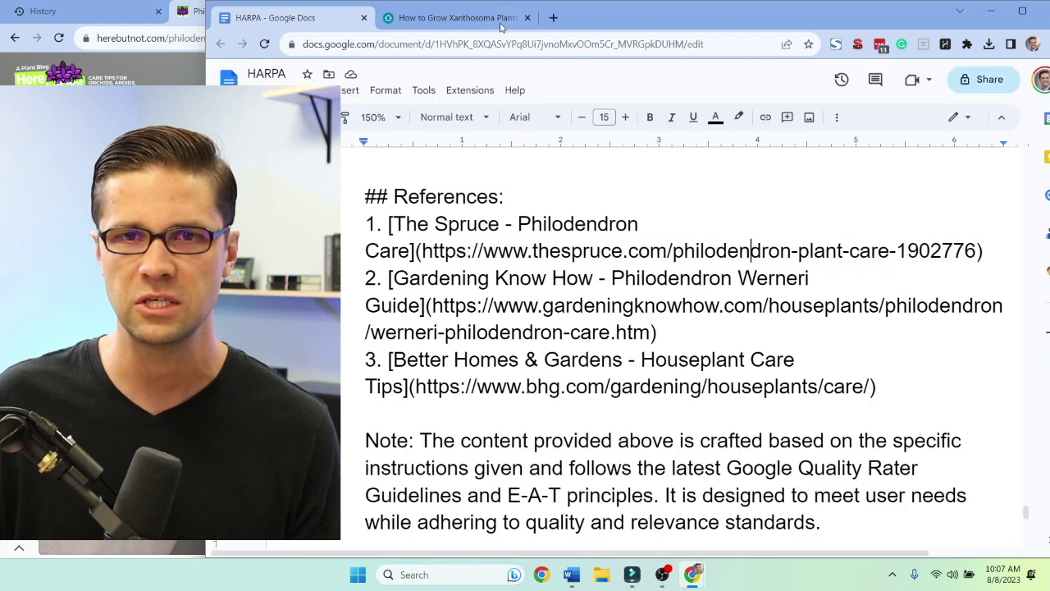
{"action": "left_click", "coordinate": [498, 24]}
{"action": "scroll", "coordinate": [574, 312], "scroll_direction": "down", "scroll_amount": 2}
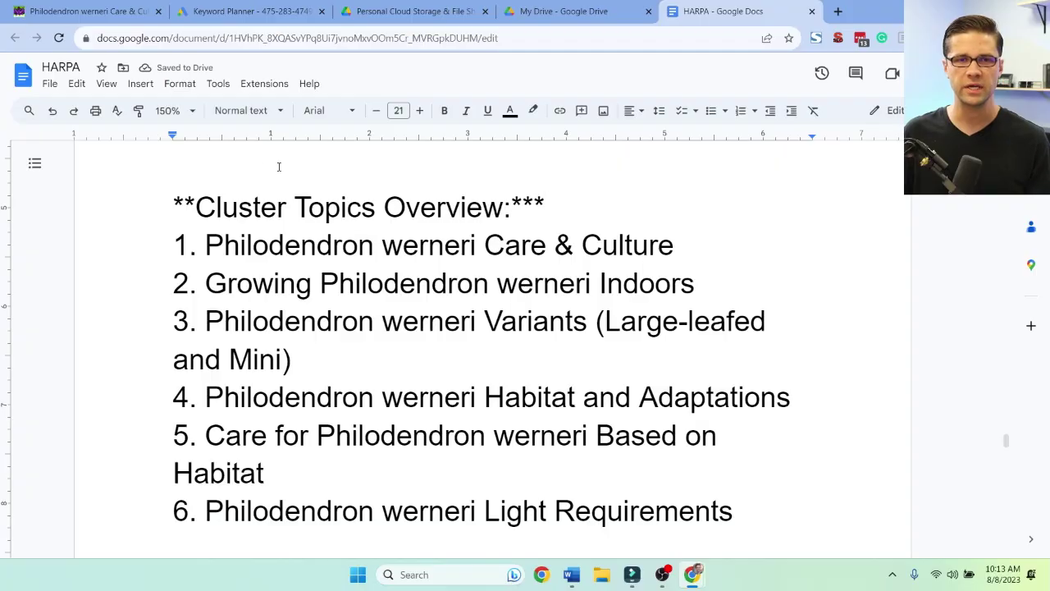
Review the Cluster Topics Overview heading and the first topics in the HARPA document.
{"action": "left_click_drag", "start_coordinate": [172, 205], "coordinate": [547, 206]}
{"action": "left_click", "coordinate": [546, 206]}
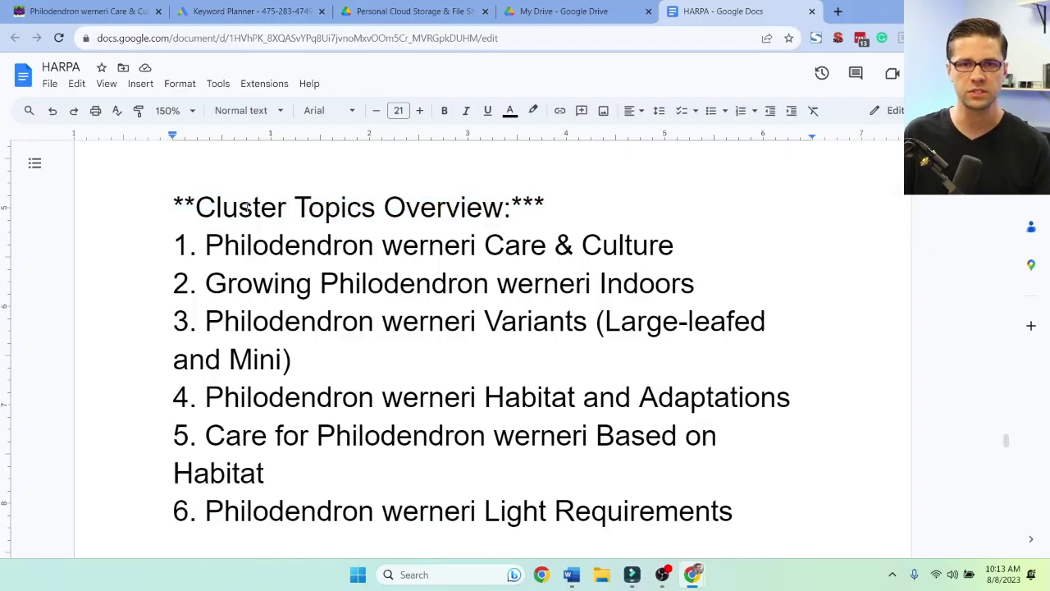
{"action": "scroll", "coordinate": [249, 228], "scroll_direction": "down", "scroll_amount": 1}
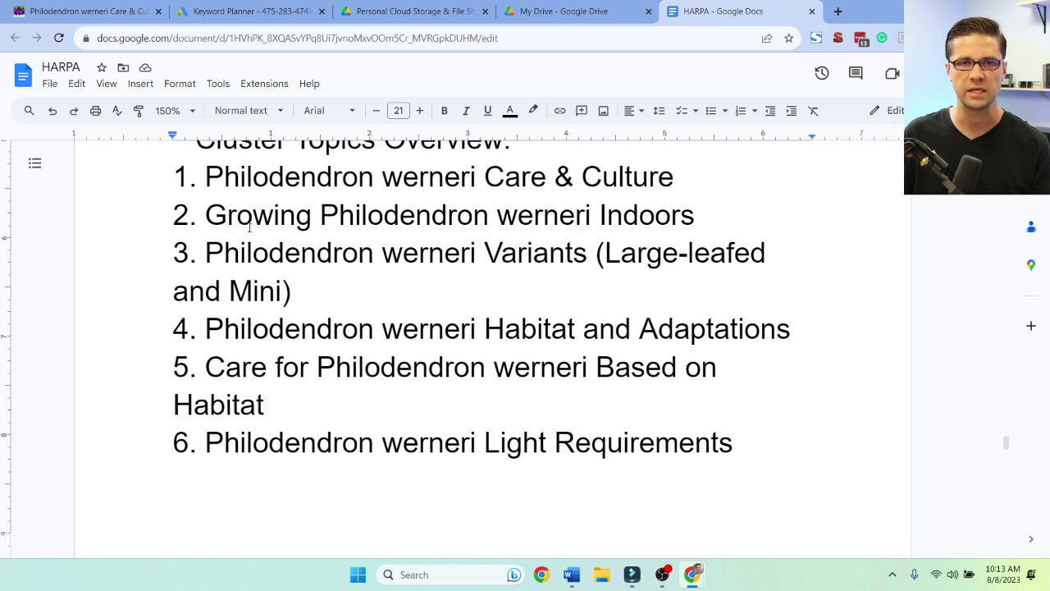
{"action": "left_click", "coordinate": [422, 184]}
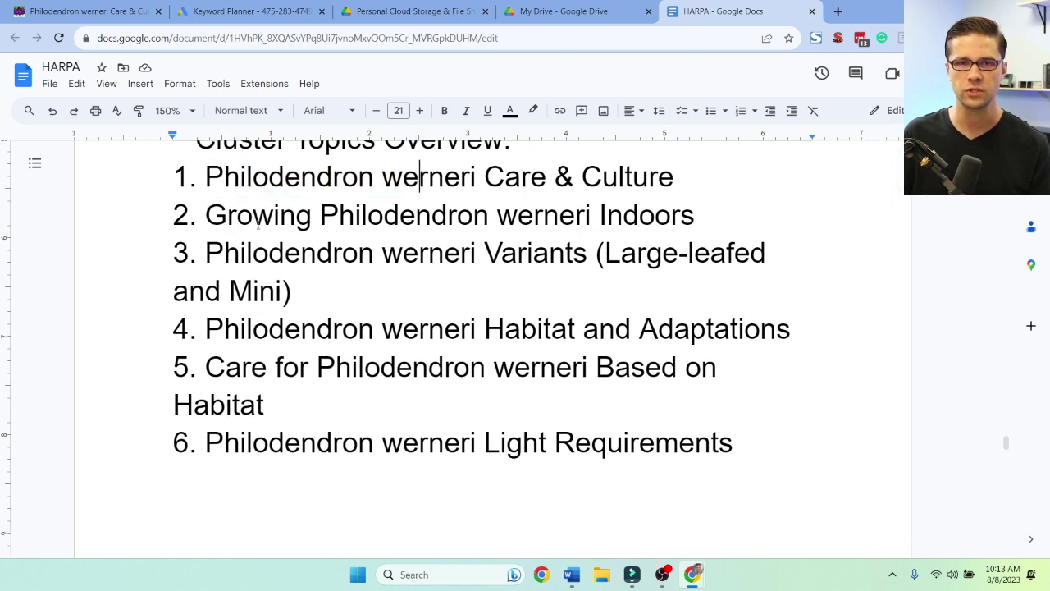
{"action": "left_click_drag", "start_coordinate": [255, 254], "coordinate": [374, 255]}
{"action": "left_click", "coordinate": [403, 254]}
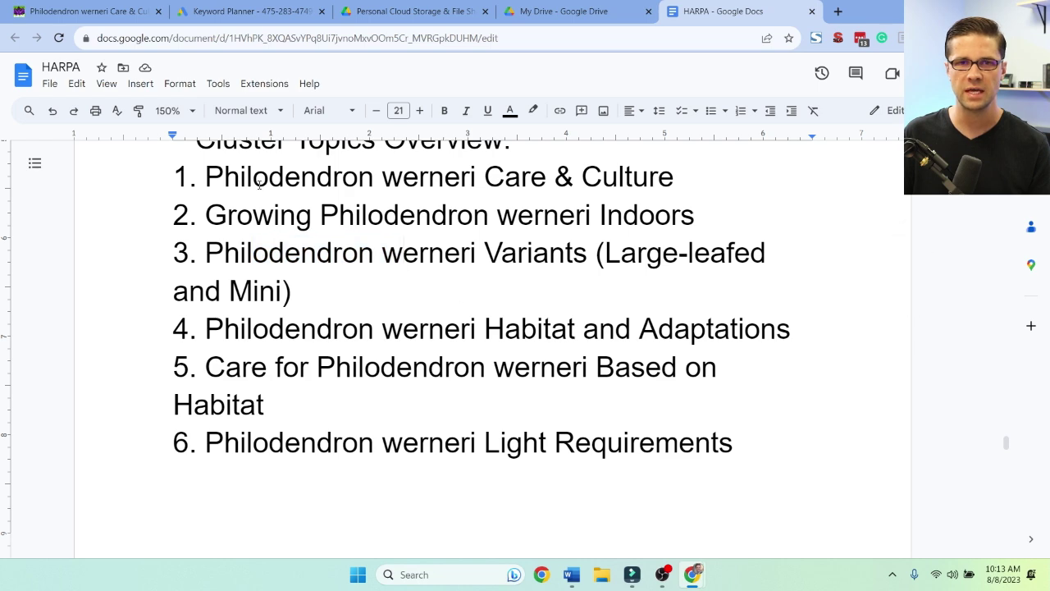
On the werneri care page, show the SEO extension's H1–H6 headers outline.
{"action": "left_click", "coordinate": [53, 11]}
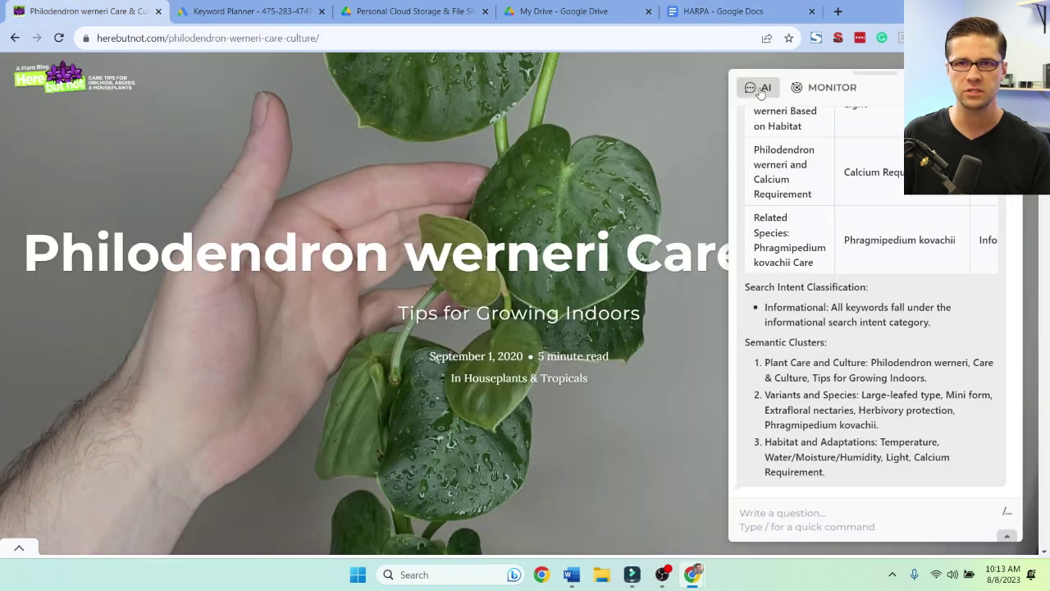
{"action": "left_click", "coordinate": [838, 38]}
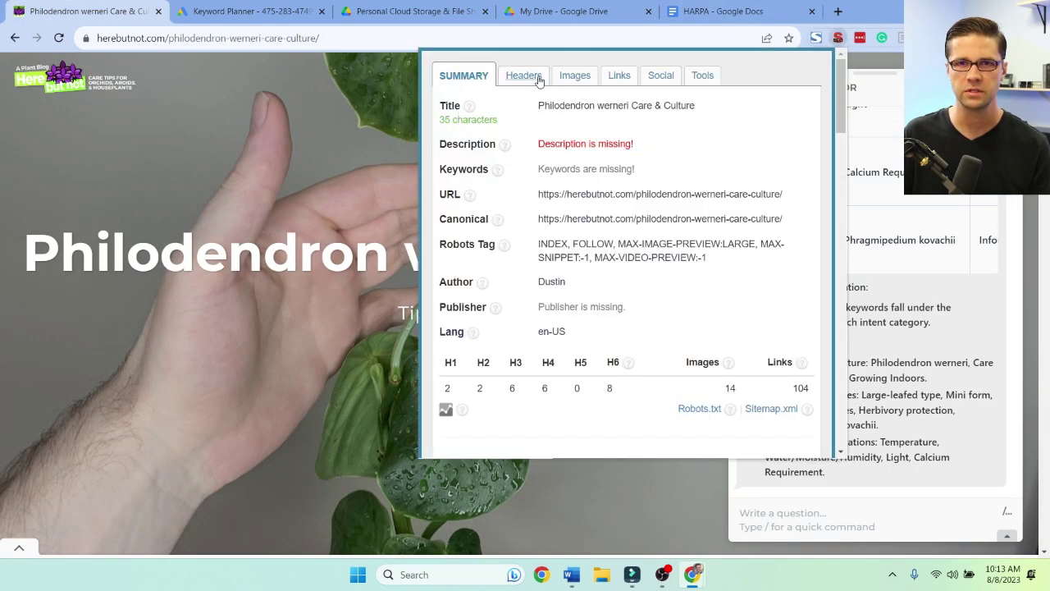
{"action": "left_click", "coordinate": [523, 75]}
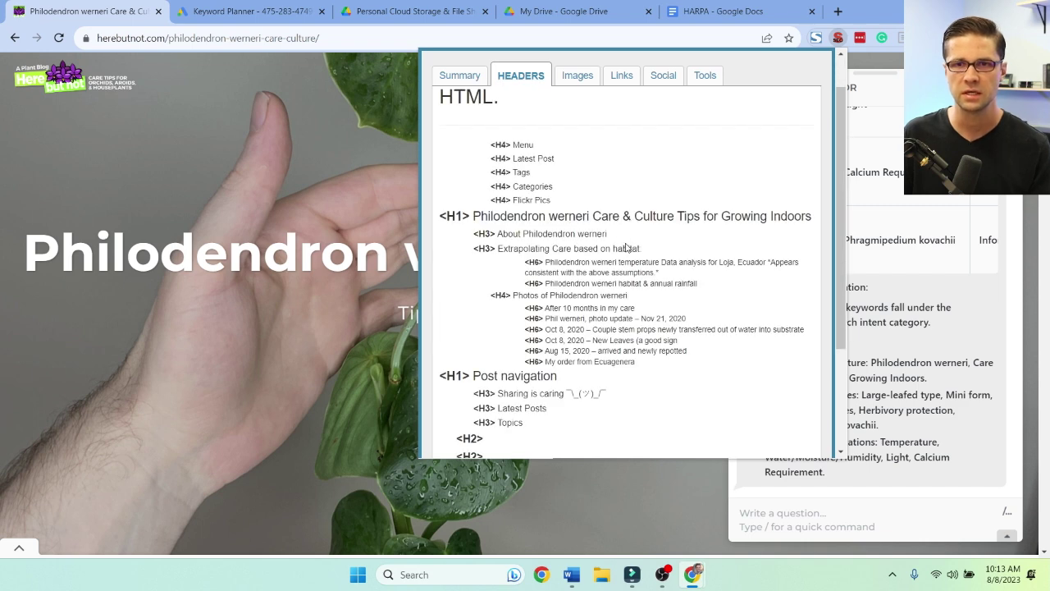
Back in the HARPA document, scroll through topics 1–9 to the Markdown Table - Cluster Keywords section.
{"action": "left_click", "coordinate": [764, 12]}
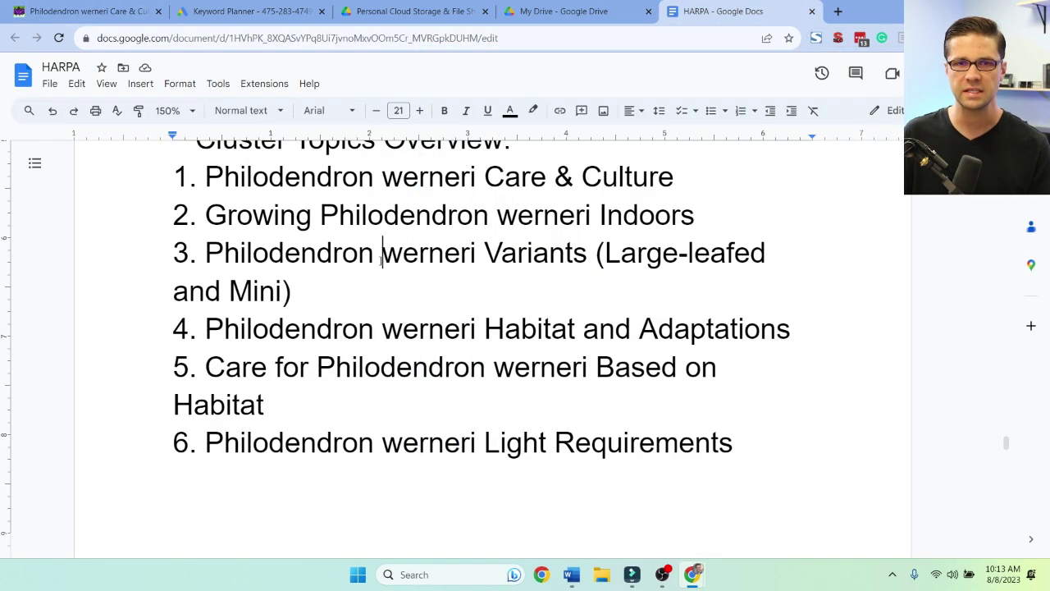
{"action": "scroll", "coordinate": [412, 320], "scroll_direction": "down", "scroll_amount": 7}
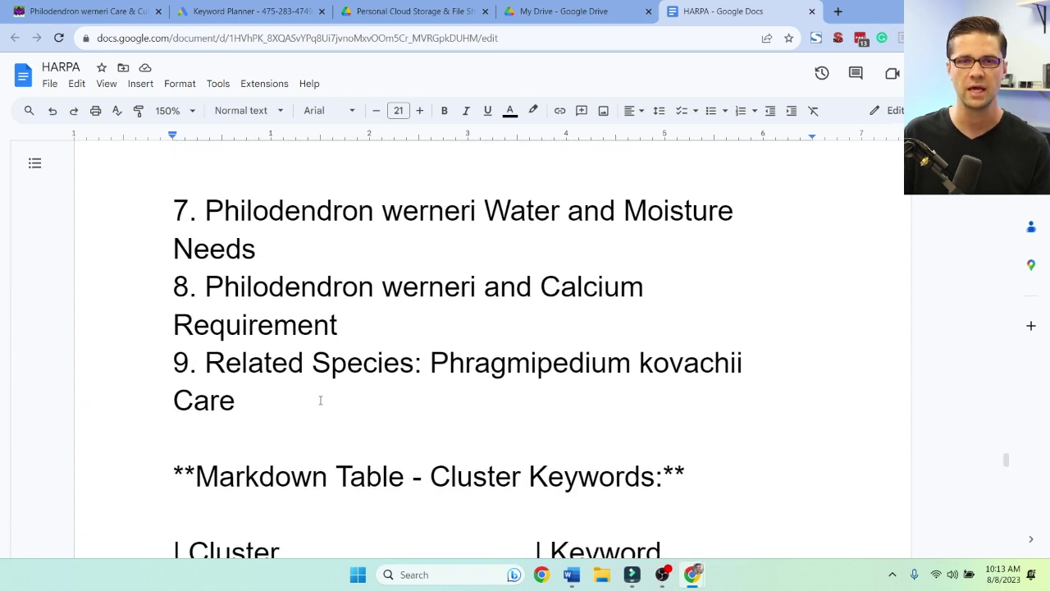
{"action": "scroll", "coordinate": [320, 399], "scroll_direction": "up", "scroll_amount": 7}
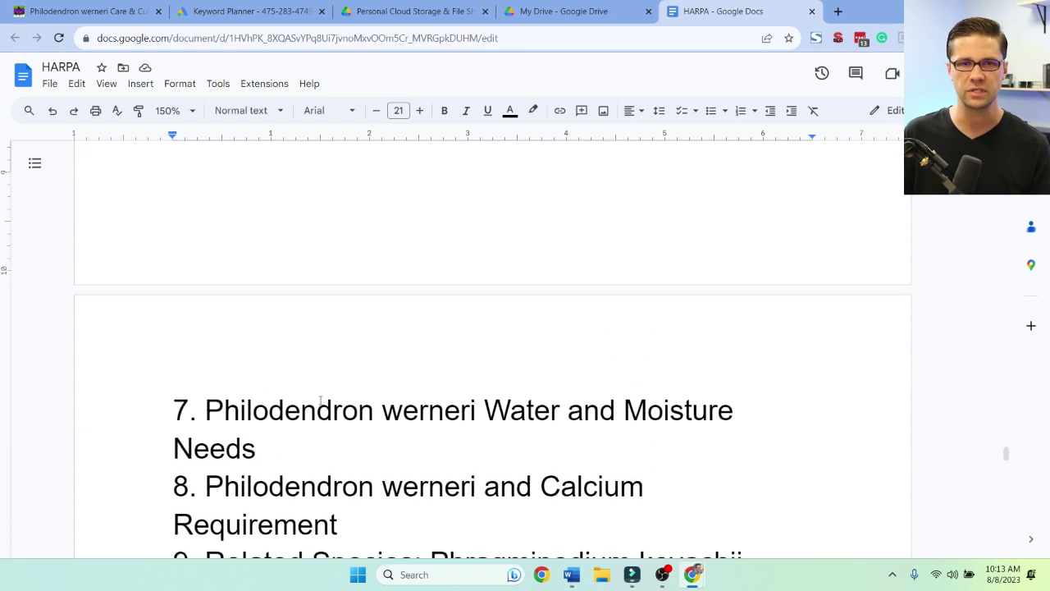
{"action": "scroll", "coordinate": [320, 399], "scroll_direction": "down", "scroll_amount": 10}
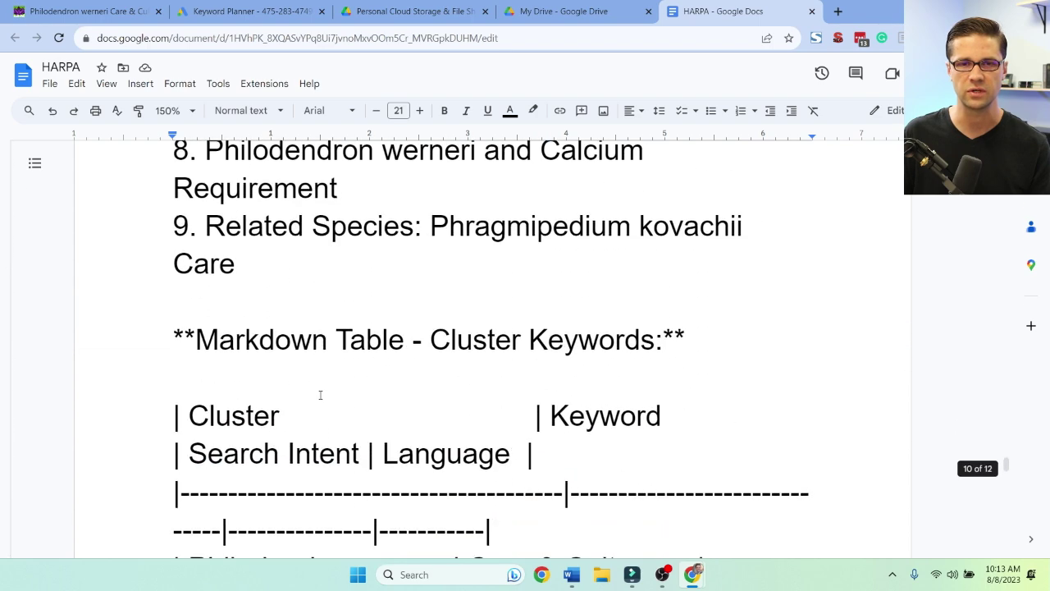
{"action": "left_click_drag", "start_coordinate": [186, 204], "coordinate": [177, 241]}
{"action": "left_click", "coordinate": [177, 241]}
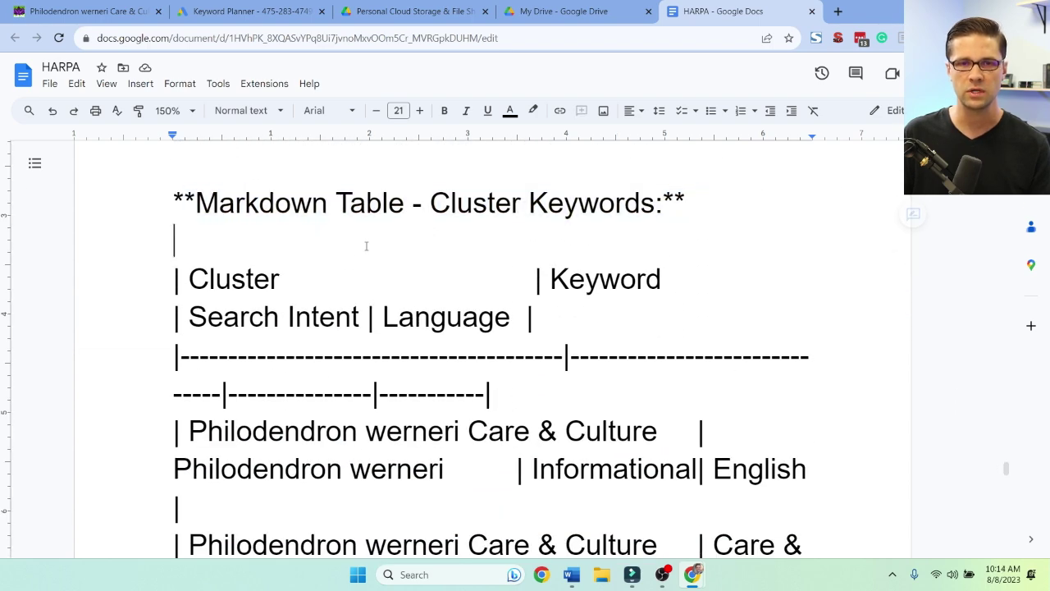
{"action": "scroll", "coordinate": [353, 267], "scroll_direction": "down", "scroll_amount": 2}
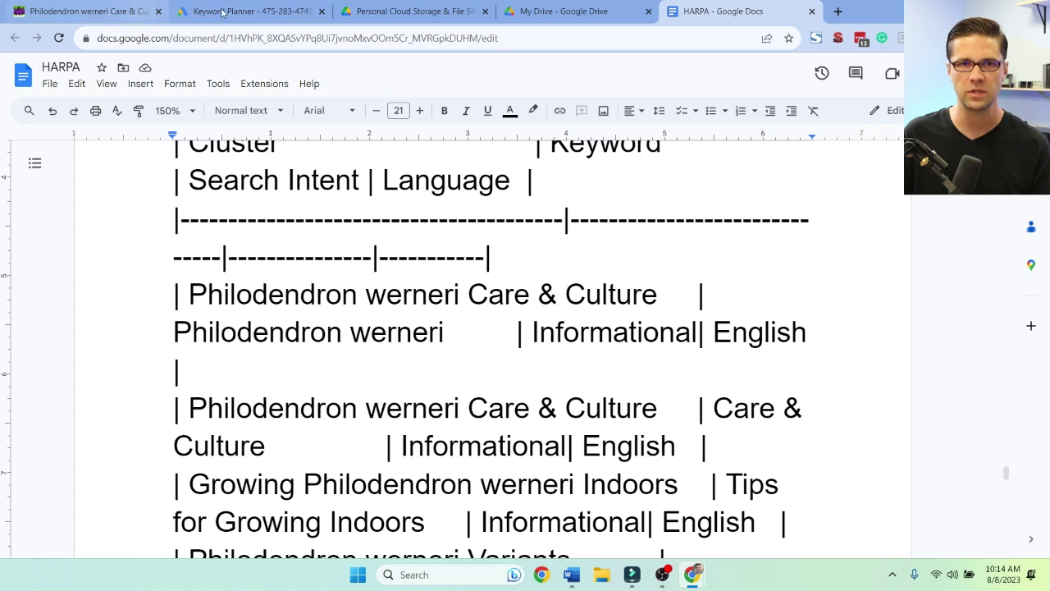
{"action": "left_click", "coordinate": [82, 12]}
{"action": "scroll", "coordinate": [836, 355], "scroll_direction": "up", "scroll_amount": 15}
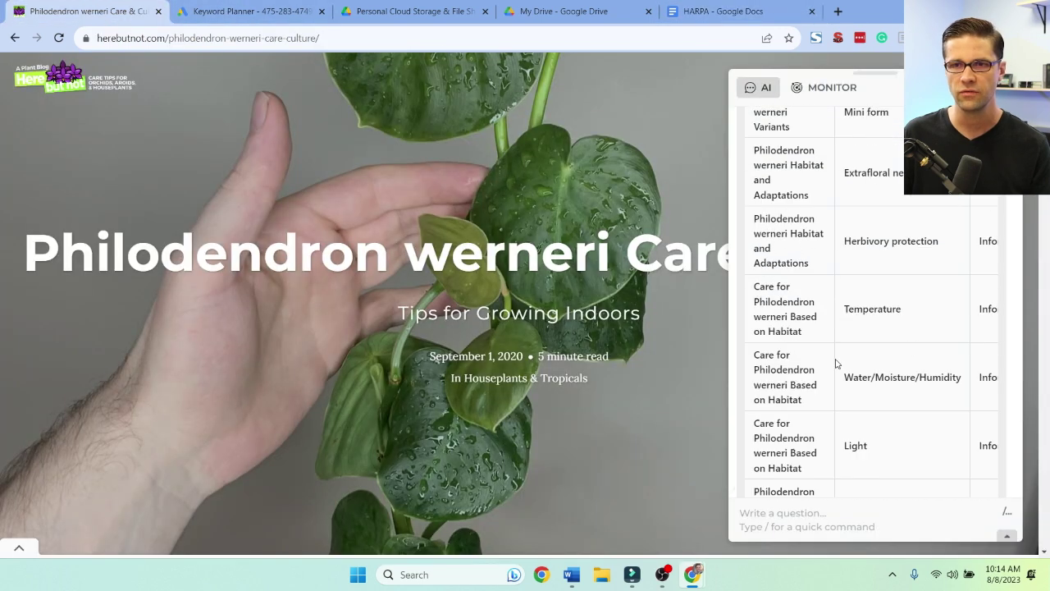
{"action": "scroll", "coordinate": [847, 354], "scroll_direction": "down", "scroll_amount": 3}
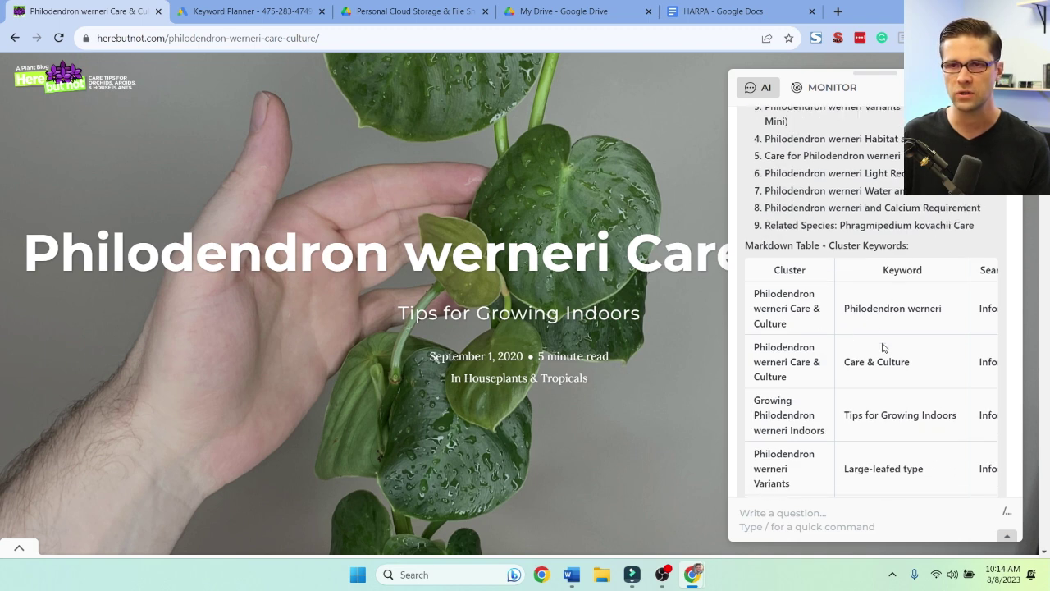
{"action": "scroll", "coordinate": [883, 348], "scroll_direction": "down", "scroll_amount": 3}
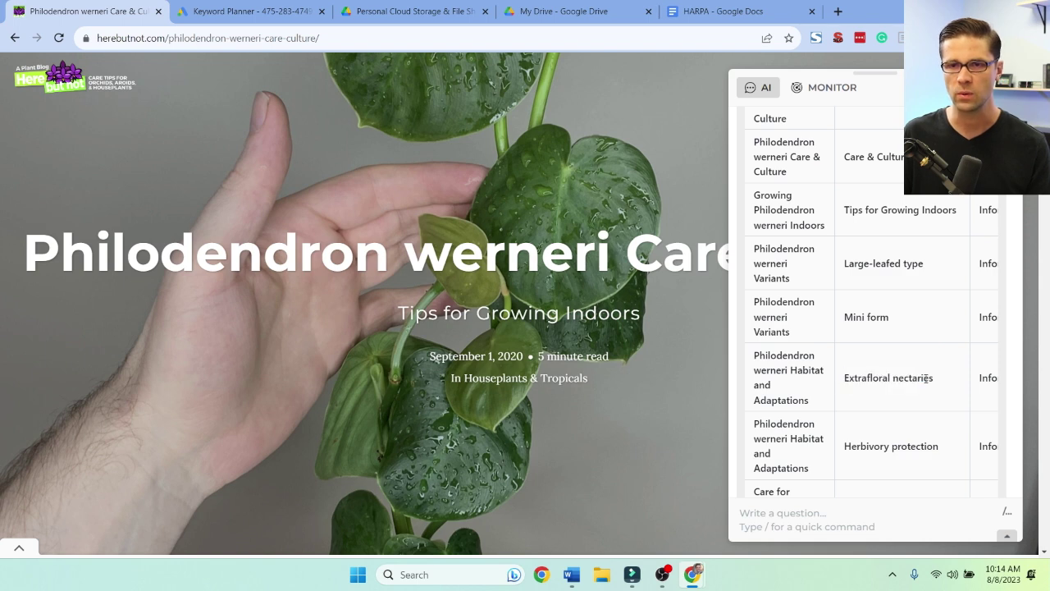
{"action": "scroll", "coordinate": [886, 368], "scroll_direction": "down", "scroll_amount": 3}
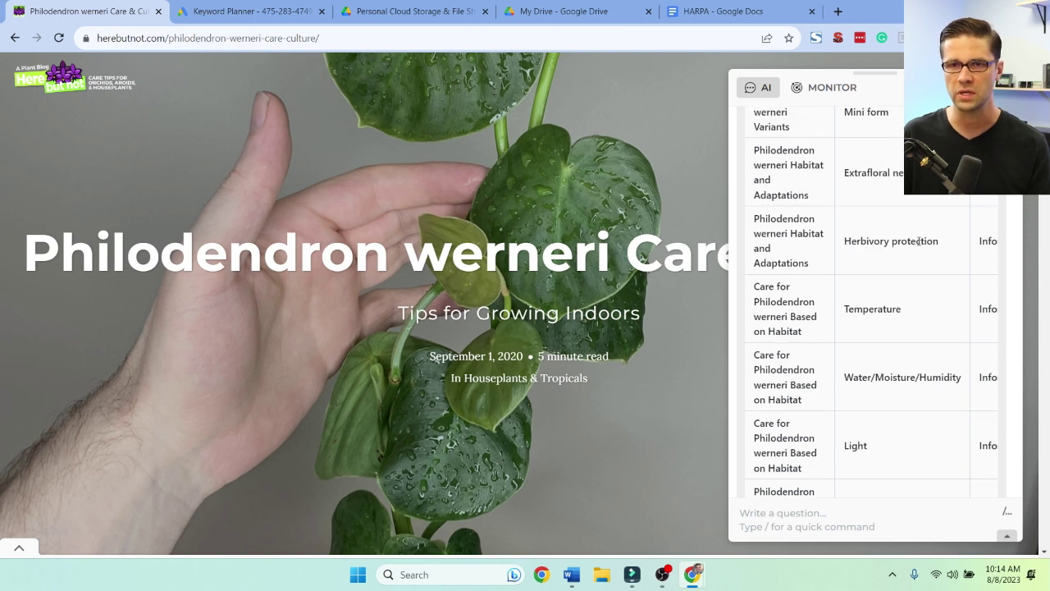
{"action": "scroll", "coordinate": [888, 276], "scroll_direction": "up", "scroll_amount": 3}
{"action": "scroll", "coordinate": [893, 336], "scroll_direction": "down", "scroll_amount": 5}
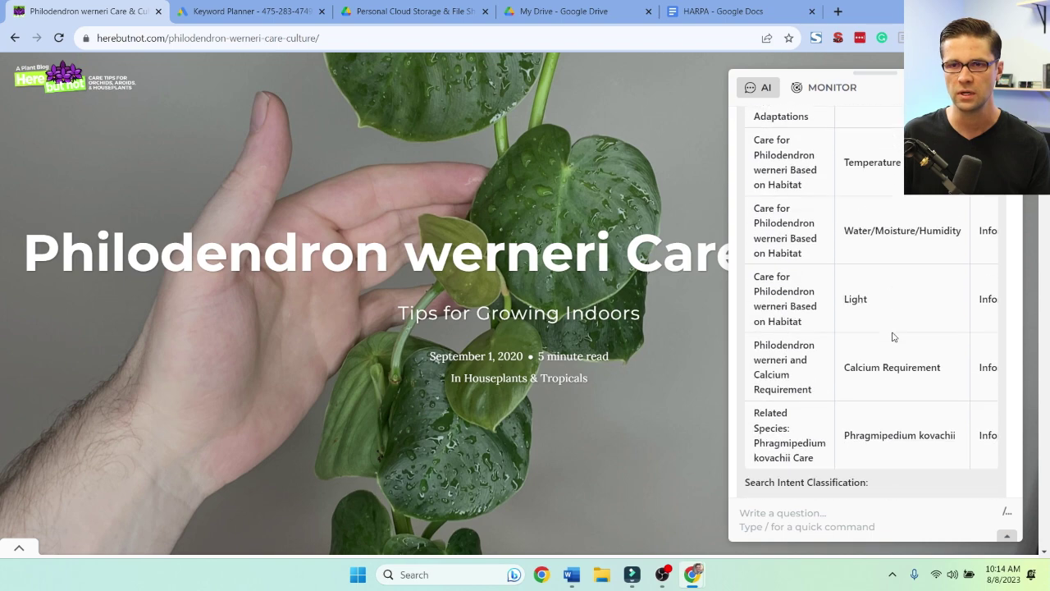
{"action": "left_click", "coordinate": [743, 10]}
{"action": "scroll", "coordinate": [456, 345], "scroll_direction": "down", "scroll_amount": 10}
{"action": "scroll", "coordinate": [456, 345], "scroll_direction": "down", "scroll_amount": 6}
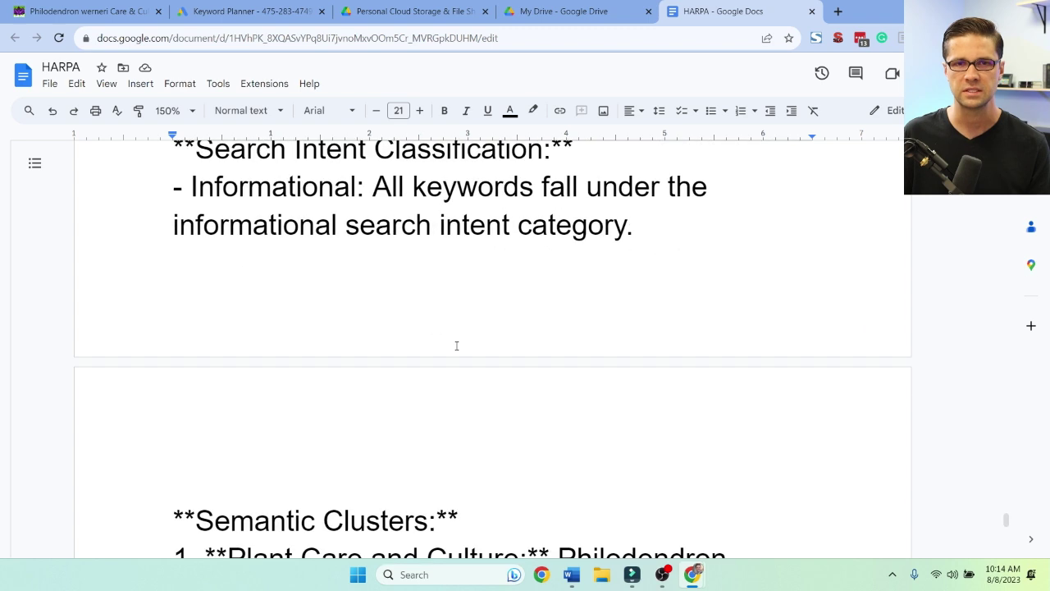
{"action": "scroll", "coordinate": [475, 301], "scroll_direction": "up", "scroll_amount": 1}
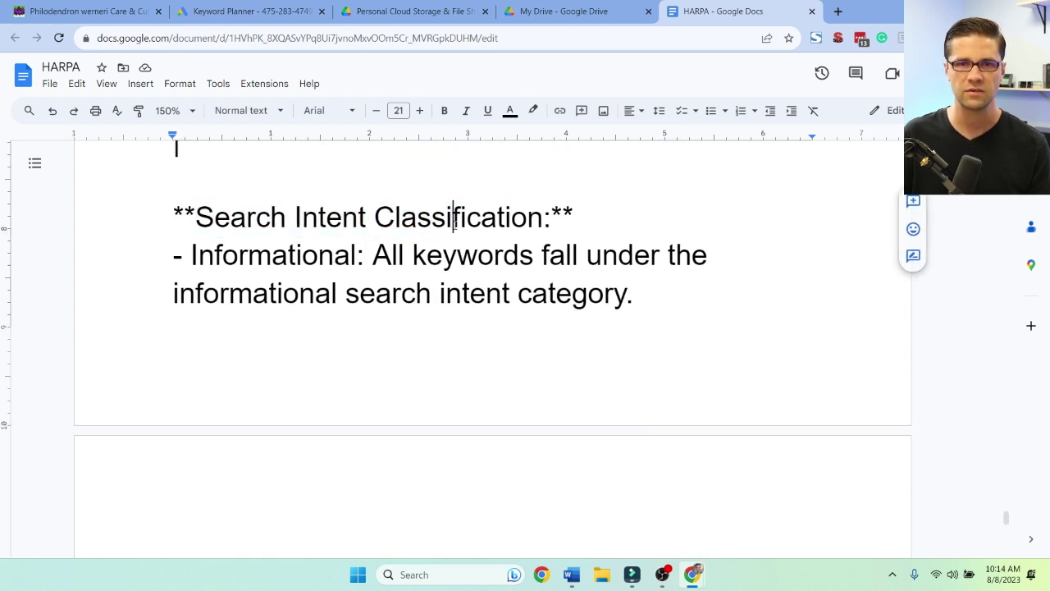
{"action": "left_click_drag", "start_coordinate": [373, 254], "coordinate": [653, 255]}
{"action": "left_click", "coordinate": [645, 287]}
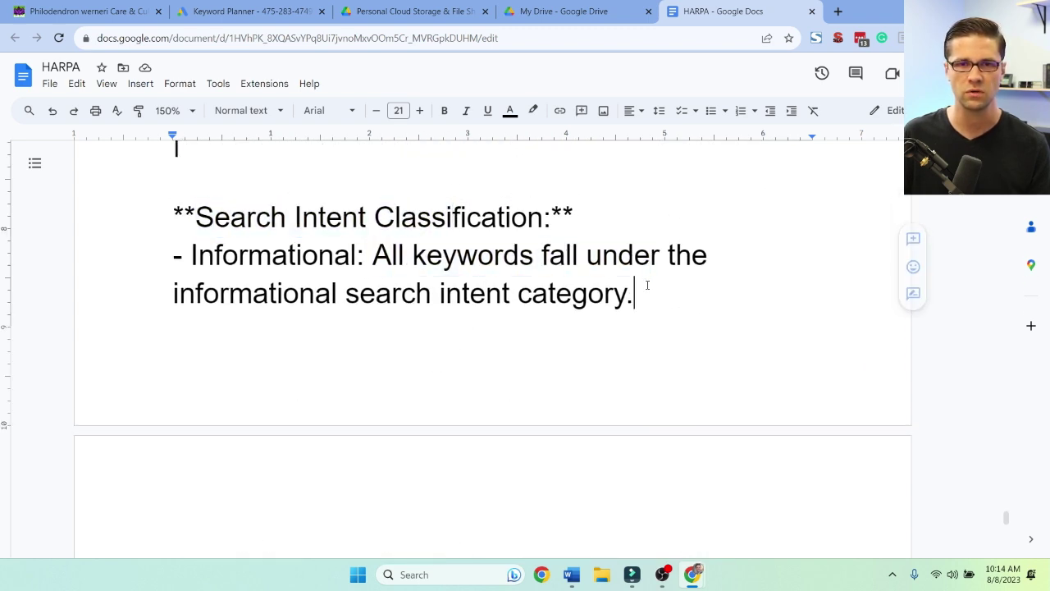
{"action": "scroll", "coordinate": [456, 307], "scroll_direction": "down", "scroll_amount": 3}
{"action": "scroll", "coordinate": [346, 352], "scroll_direction": "down", "scroll_amount": 1}
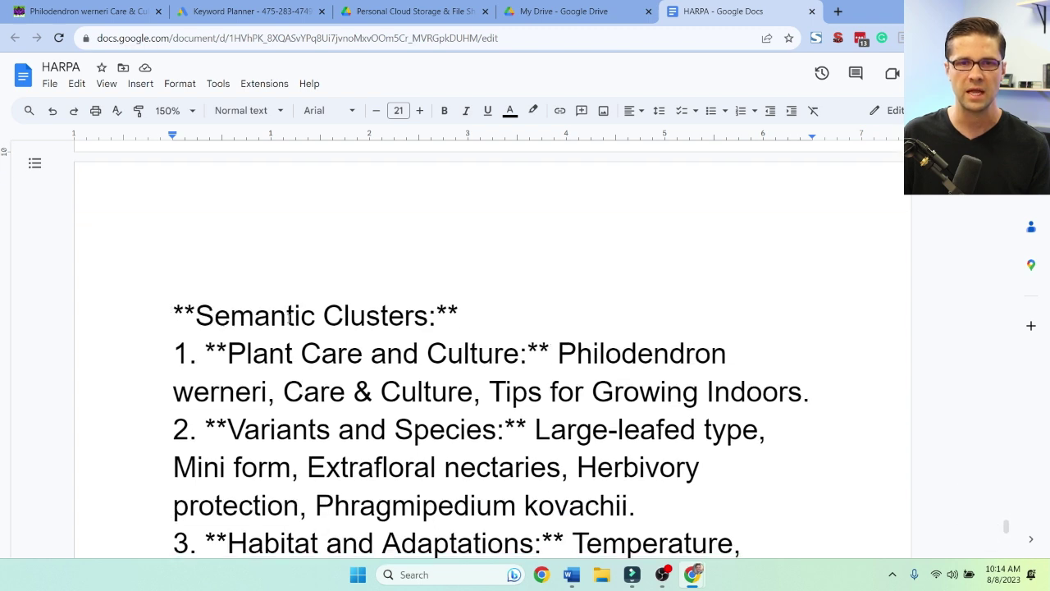
{"action": "scroll", "coordinate": [286, 315], "scroll_direction": "down", "scroll_amount": 2}
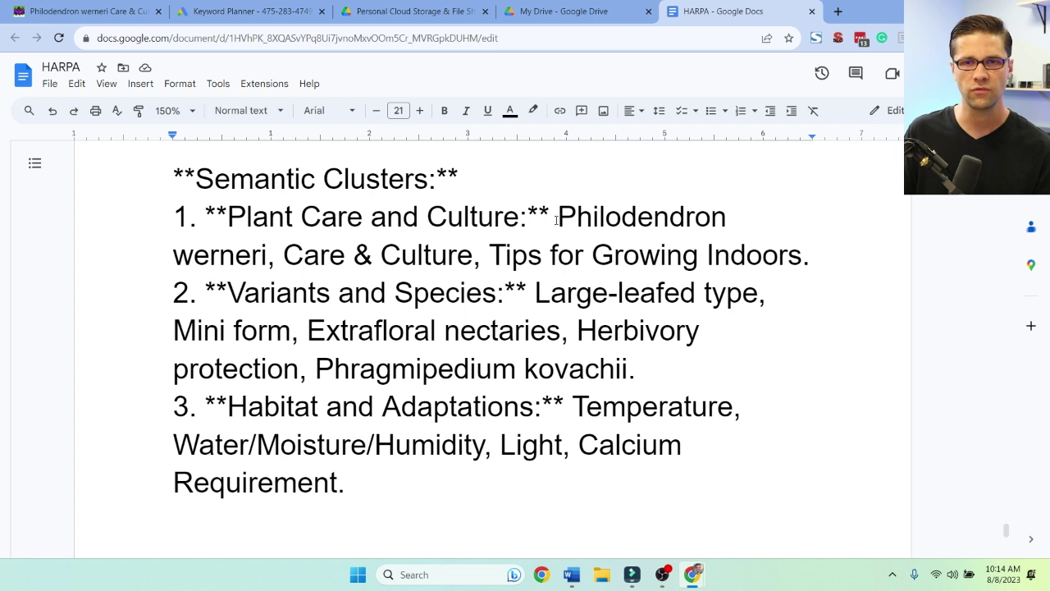
{"action": "left_click_drag", "start_coordinate": [509, 258], "coordinate": [682, 256]}
{"action": "left_click", "coordinate": [726, 256]}
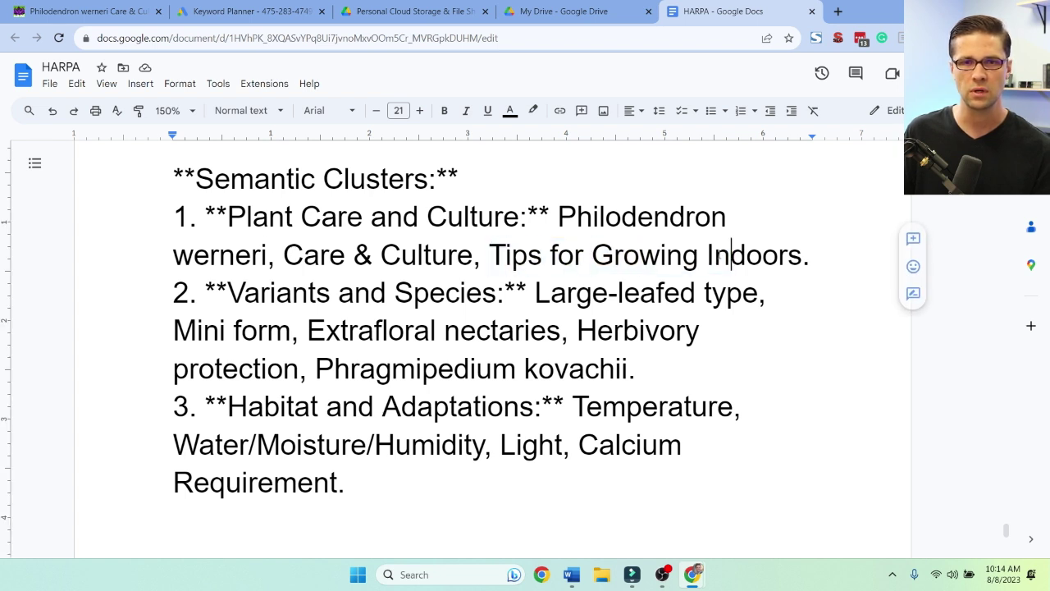
{"action": "left_click_drag", "start_coordinate": [537, 296], "coordinate": [609, 330]}
{"action": "left_click", "coordinate": [612, 331]}
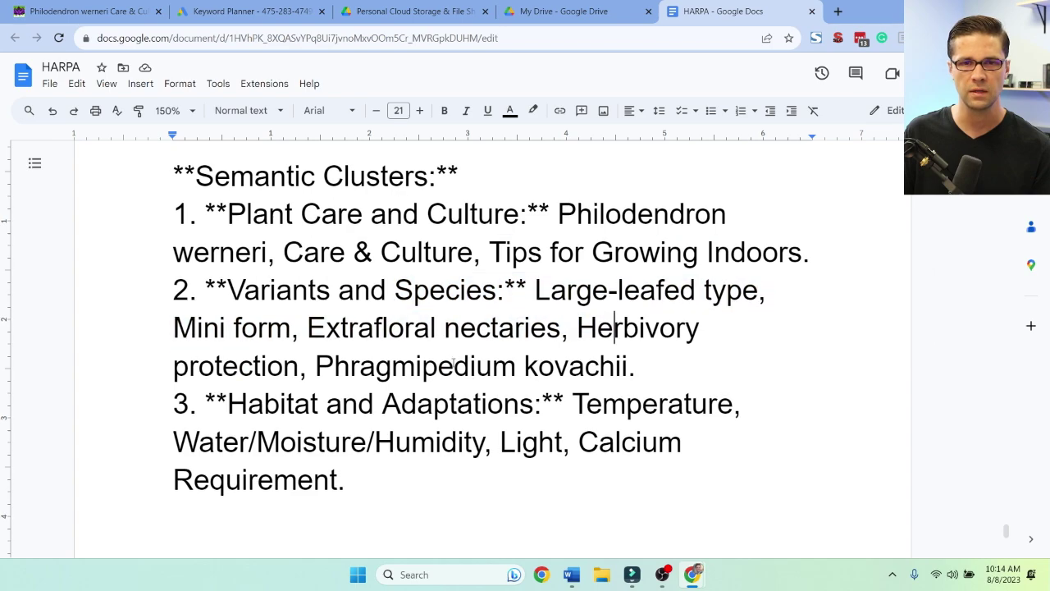
{"action": "scroll", "coordinate": [453, 362], "scroll_direction": "down", "scroll_amount": 5}
{"action": "scroll", "coordinate": [453, 361], "scroll_direction": "up", "scroll_amount": 20}
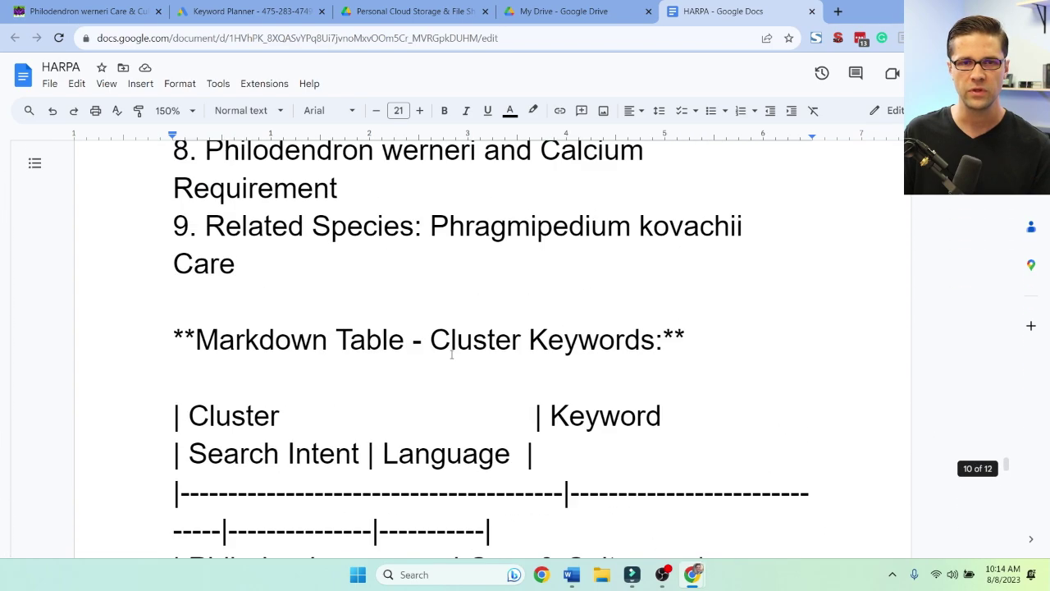
{"action": "scroll", "coordinate": [451, 355], "scroll_direction": "up", "scroll_amount": 3}
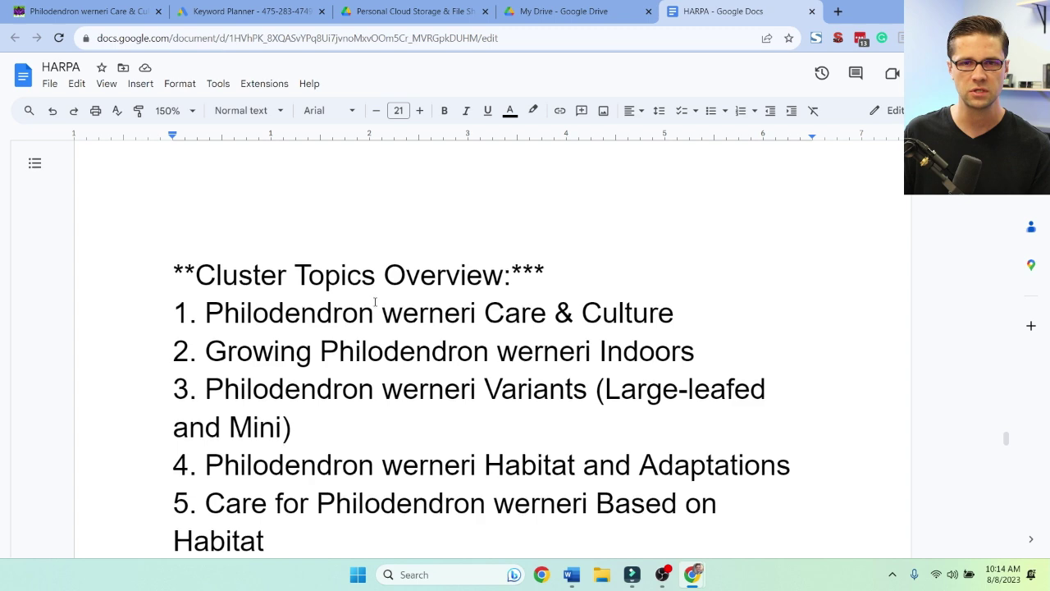
{"action": "scroll", "coordinate": [312, 380], "scroll_direction": "down", "scroll_amount": 2}
{"action": "scroll", "coordinate": [320, 312], "scroll_direction": "up", "scroll_amount": 2}
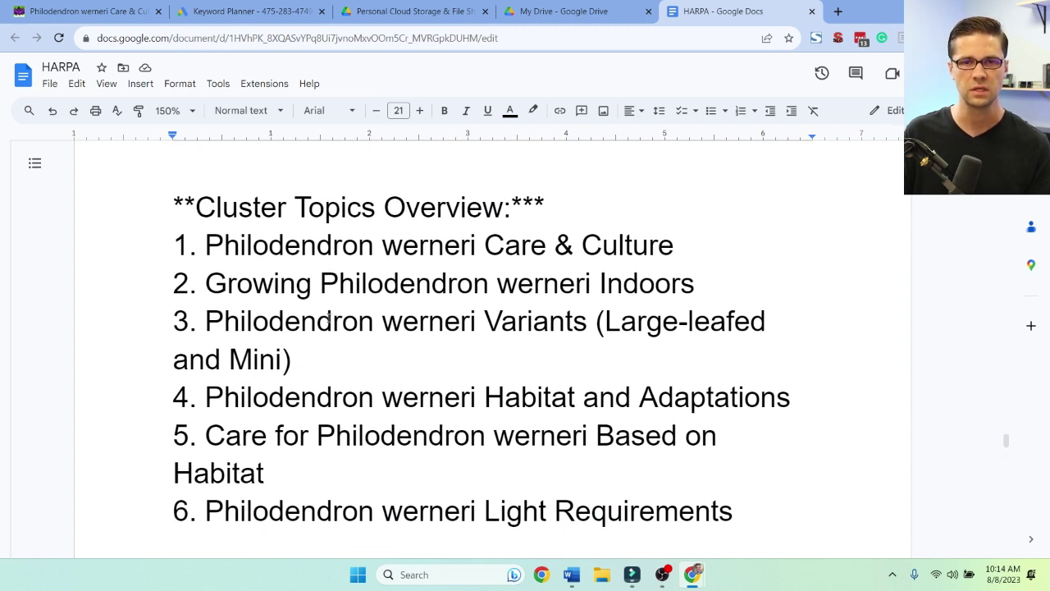
{"action": "scroll", "coordinate": [328, 318], "scroll_direction": "down", "scroll_amount": 5}
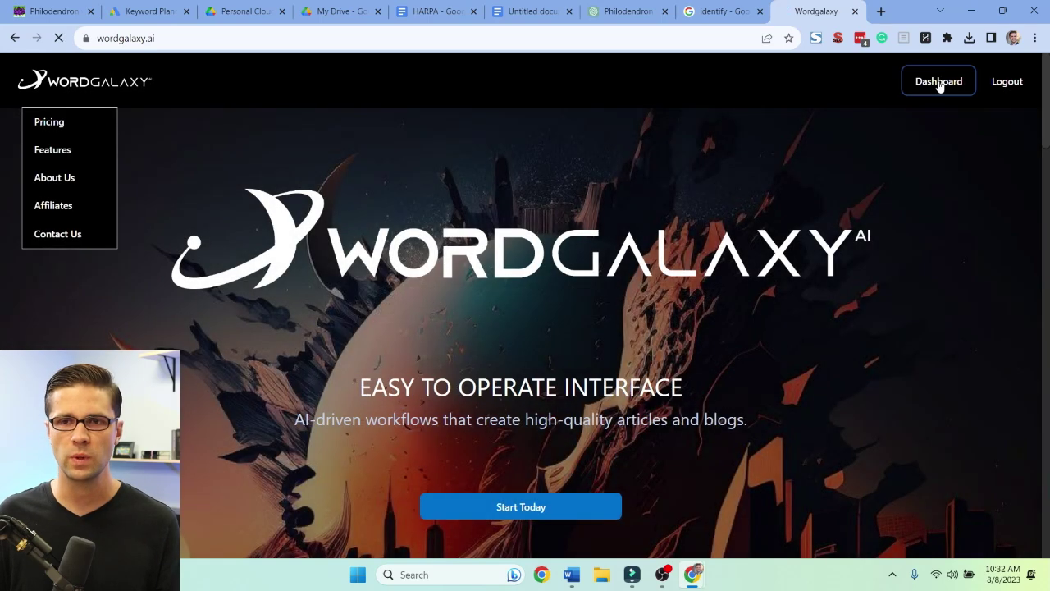
Start a WordGalaxy Custom Article and paste the eight cluster topics as its headers.
{"action": "left_click", "coordinate": [938, 81]}
{"action": "left_click", "coordinate": [906, 87]}
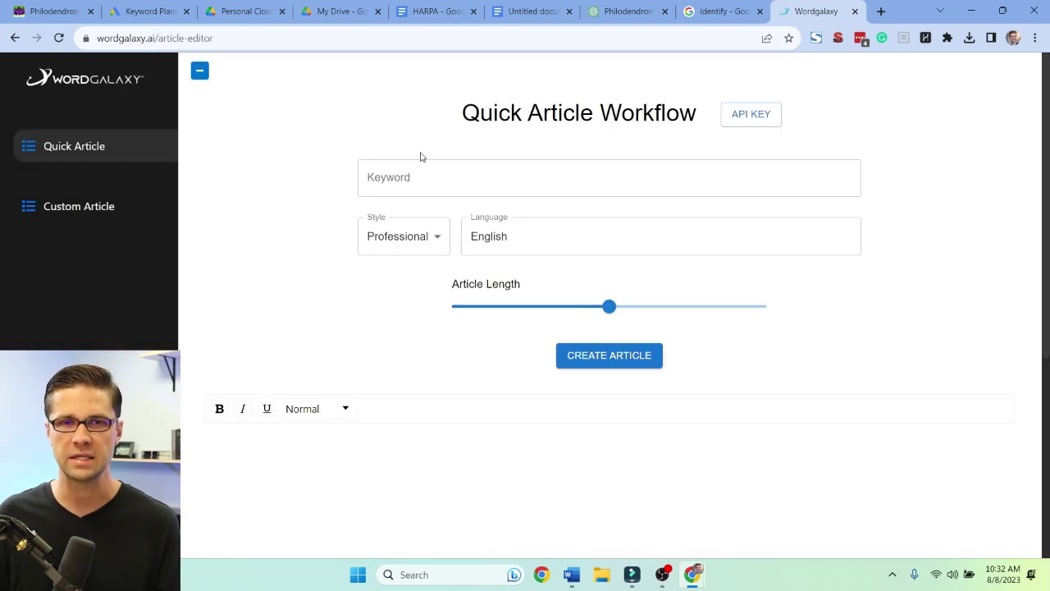
{"action": "left_click", "coordinate": [115, 205]}
{"action": "type", "text": "Growing Philodendron werneri Indoors Philodendron werneri Variants (Large-leafed and Mini) Philodendron werneri Habitat and Adaptations Care for Philodendron werneri Based on Habitat Philodendron werneri Light Requirements Philodendron werneri Water and Moisture Needs Philodendron werneri and Calcium Requirement Related Species: Phragmipedium kovachii Care"}
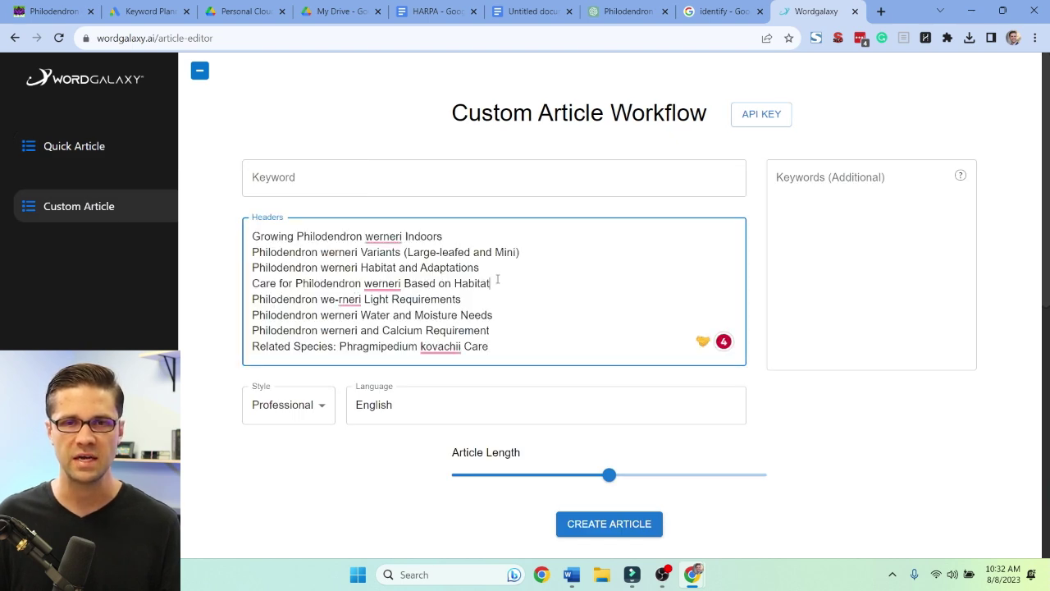
{"action": "scroll", "coordinate": [397, 290], "scroll_direction": "down", "scroll_amount": 4}
{"action": "scroll", "coordinate": [391, 295], "scroll_direction": "up", "scroll_amount": 4}
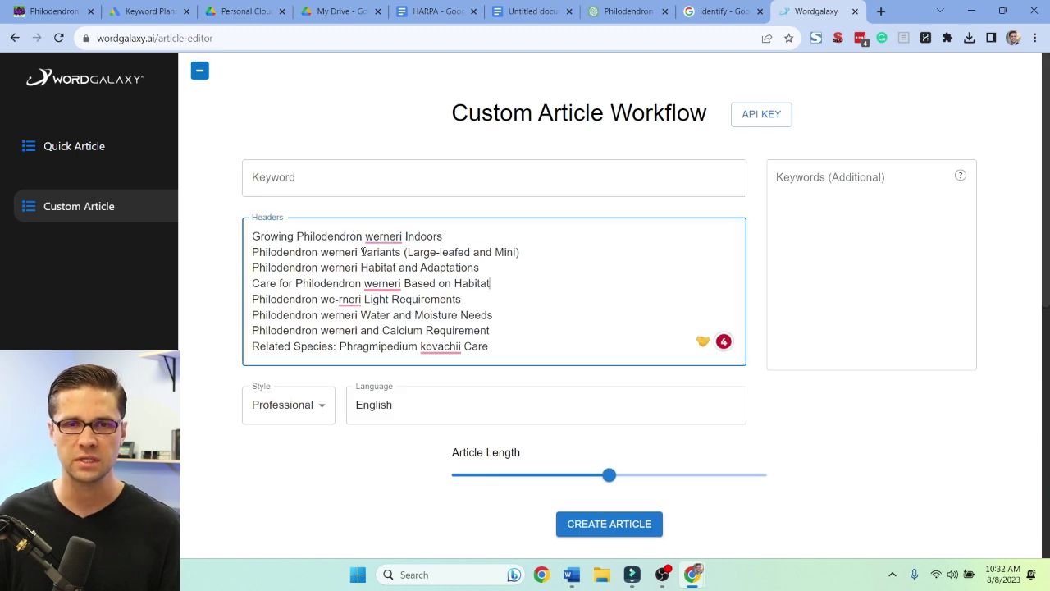
Set the keyword to 'Philodendron werneri' and article length 1, then create the article.
{"action": "left_click_drag", "start_coordinate": [361, 252], "coordinate": [211, 252]}
{"action": "key", "text": "ctrl+c"}
{"action": "left_click", "coordinate": [306, 177]}
{"action": "key", "text": "ctrl+v"}
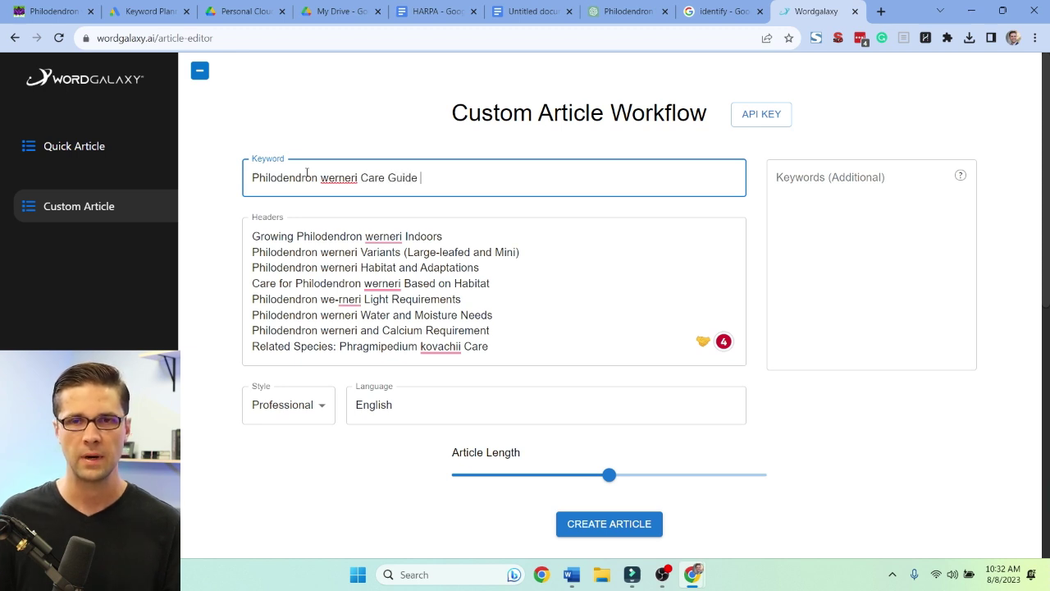
{"action": "left_click", "coordinate": [954, 197]}
{"action": "left_click", "coordinate": [505, 463]}
{"action": "left_click_drag", "start_coordinate": [499, 475], "coordinate": [480, 476]}
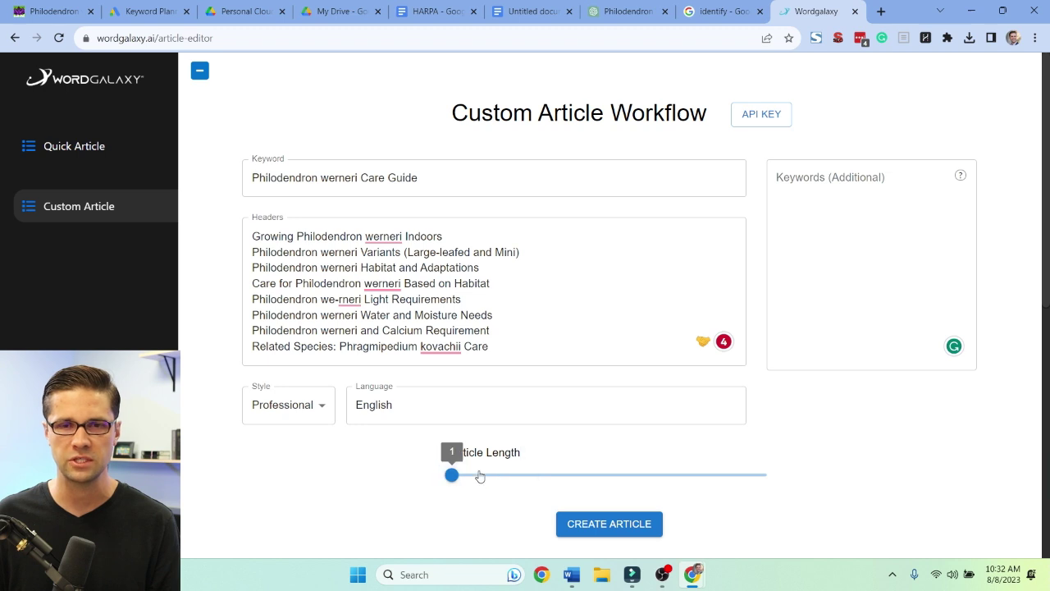
{"action": "left_click", "coordinate": [607, 524]}
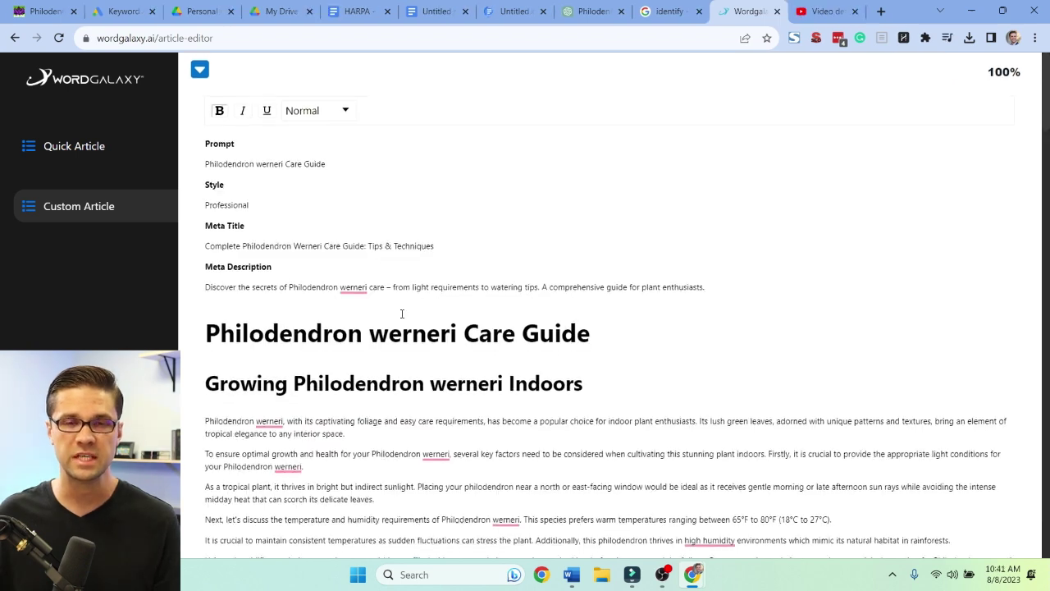
Copy the generated care guide into the blank untitled Google Doc.
{"action": "scroll", "coordinate": [401, 312], "scroll_direction": "down", "scroll_amount": 20}
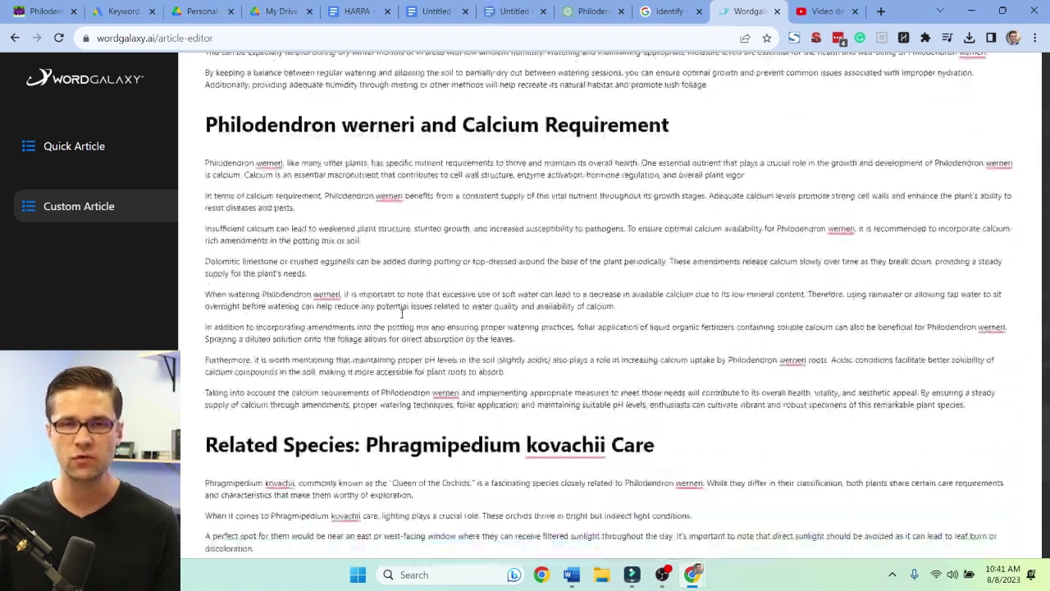
{"action": "scroll", "coordinate": [402, 313], "scroll_direction": "down", "scroll_amount": 10}
{"action": "scroll", "coordinate": [398, 308], "scroll_direction": "up", "scroll_amount": 20}
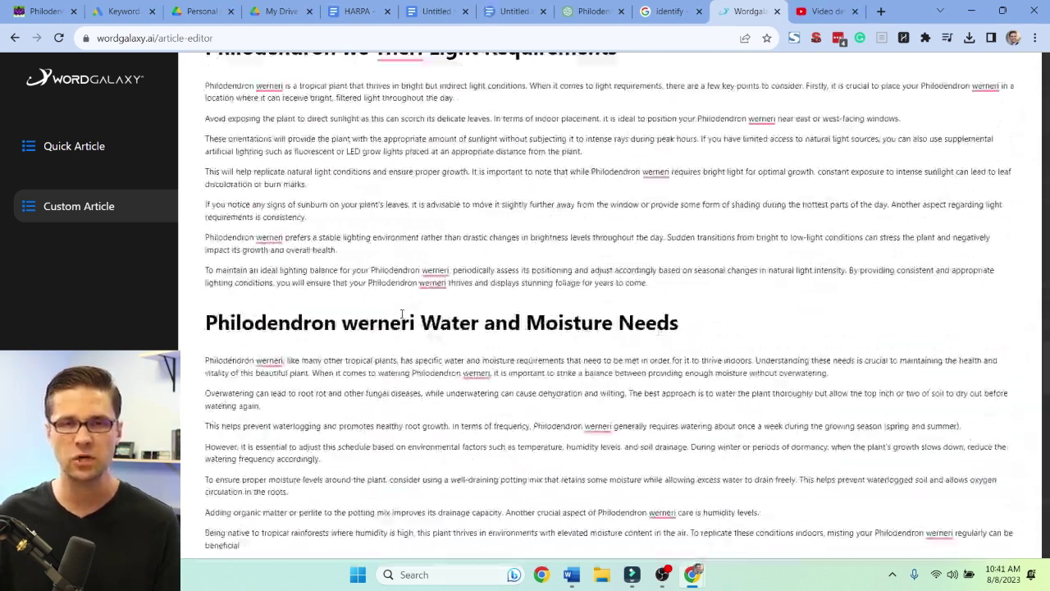
{"action": "key", "text": "ctrl+a"}
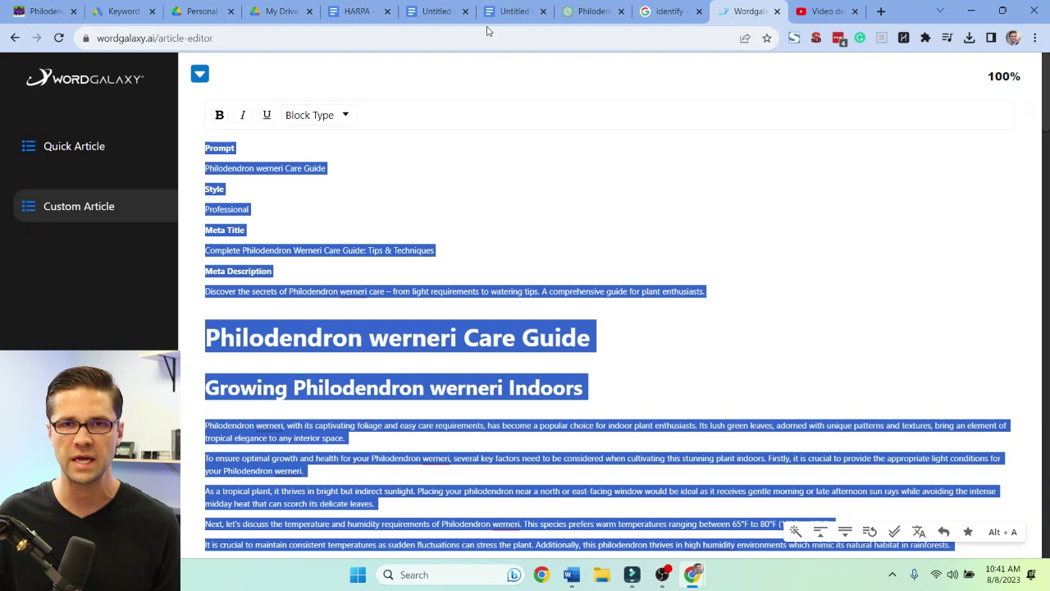
{"action": "left_click", "coordinate": [504, 12]}
{"action": "key", "text": "ctrl+v"}
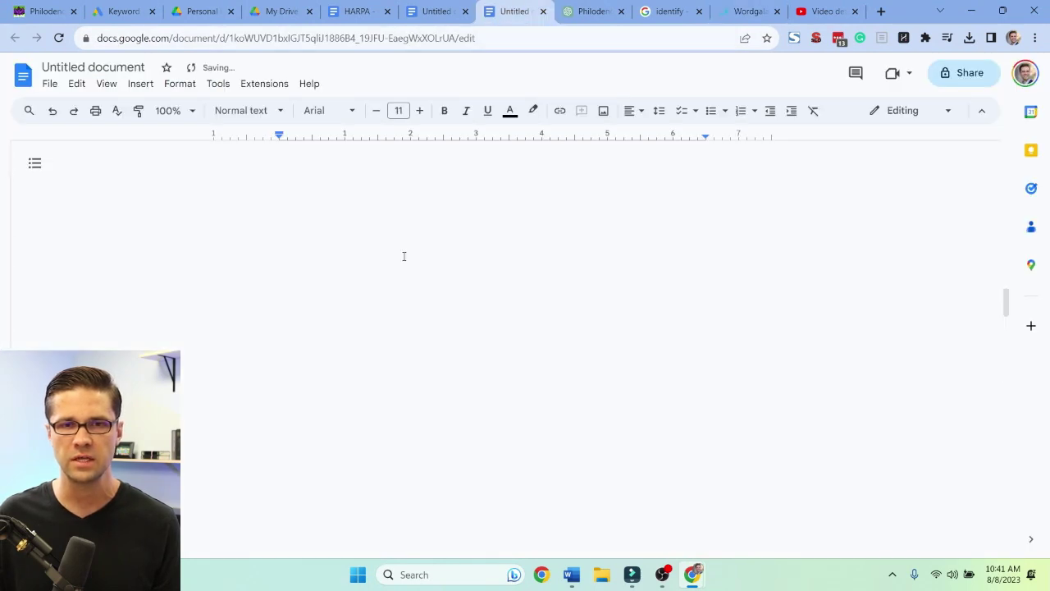
Confirm via Word count that the guide is 3,282 words over 7 pages, then return to WordGalaxy.
{"action": "key", "text": "ctrl+a"}
{"action": "key", "text": "ctrl+shift+c"}
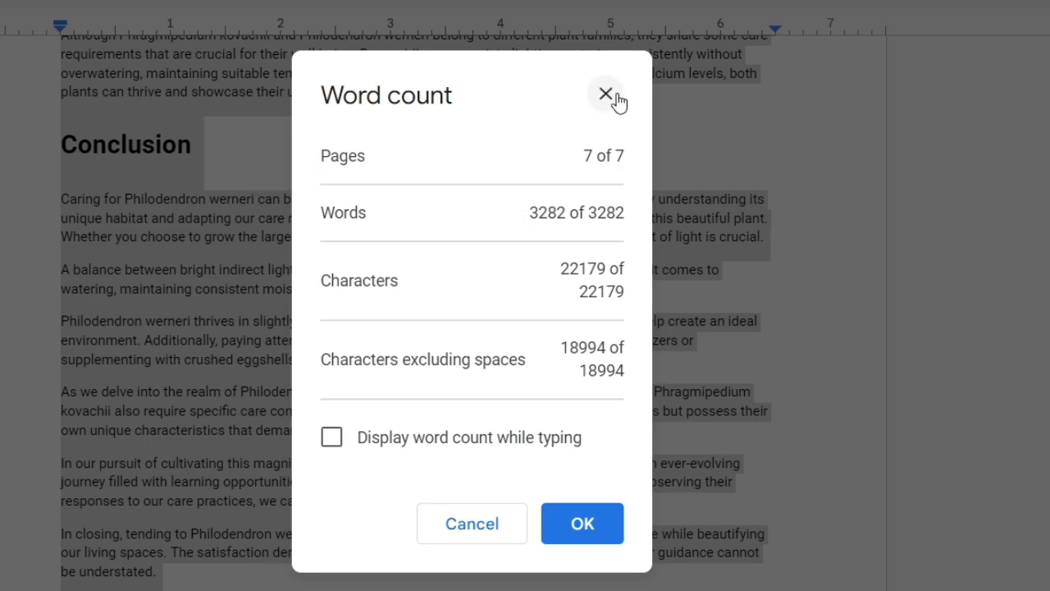
{"action": "left_click", "coordinate": [615, 95]}
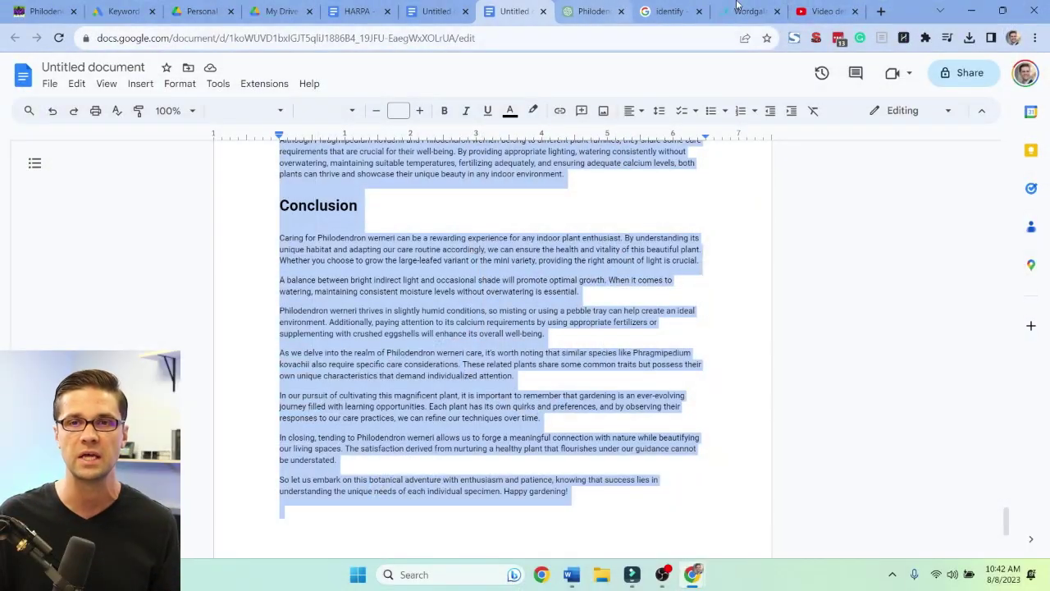
{"action": "left_click", "coordinate": [742, 11]}
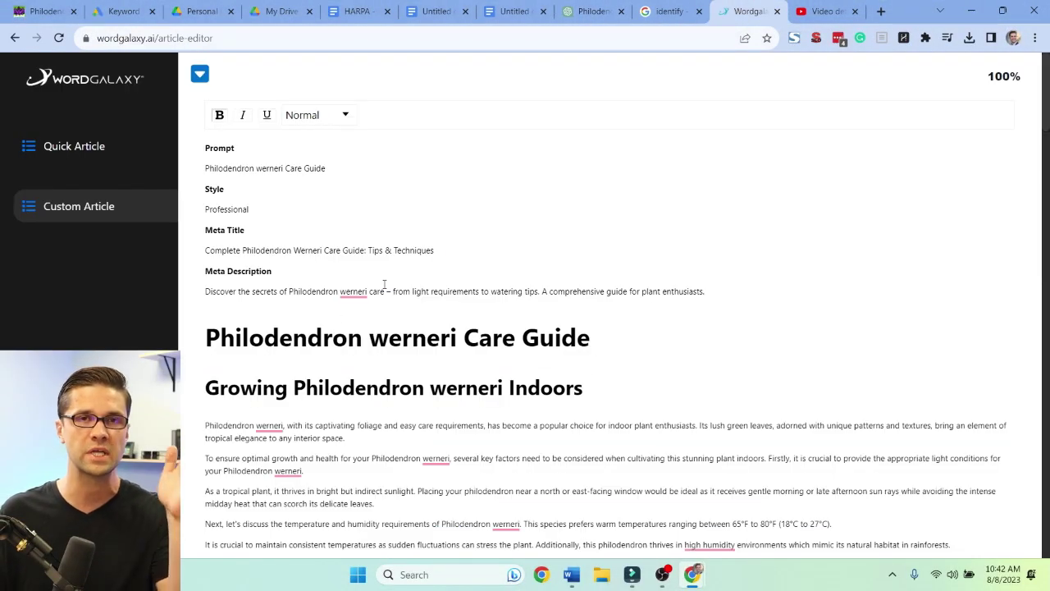
Switch to the herebutnot.com 'Philodendron werneri Care & Culture' tab and close the HARPA AI side panel.
{"action": "scroll", "coordinate": [384, 284], "scroll_direction": "down", "scroll_amount": 3}
{"action": "scroll", "coordinate": [377, 282], "scroll_direction": "up", "scroll_amount": 3}
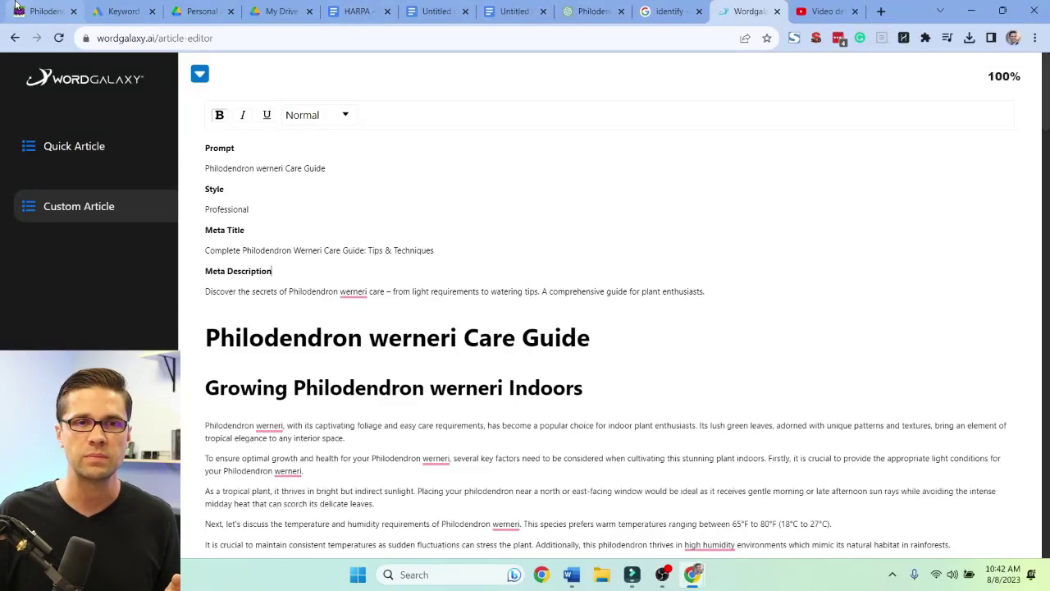
{"action": "left_click", "coordinate": [45, 10]}
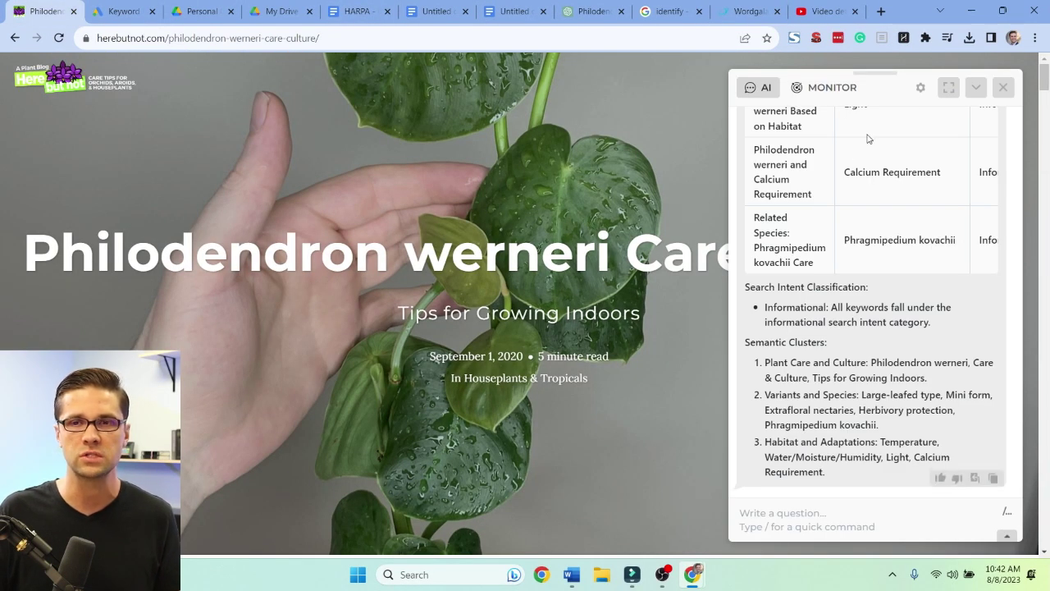
{"action": "left_click", "coordinate": [1003, 87]}
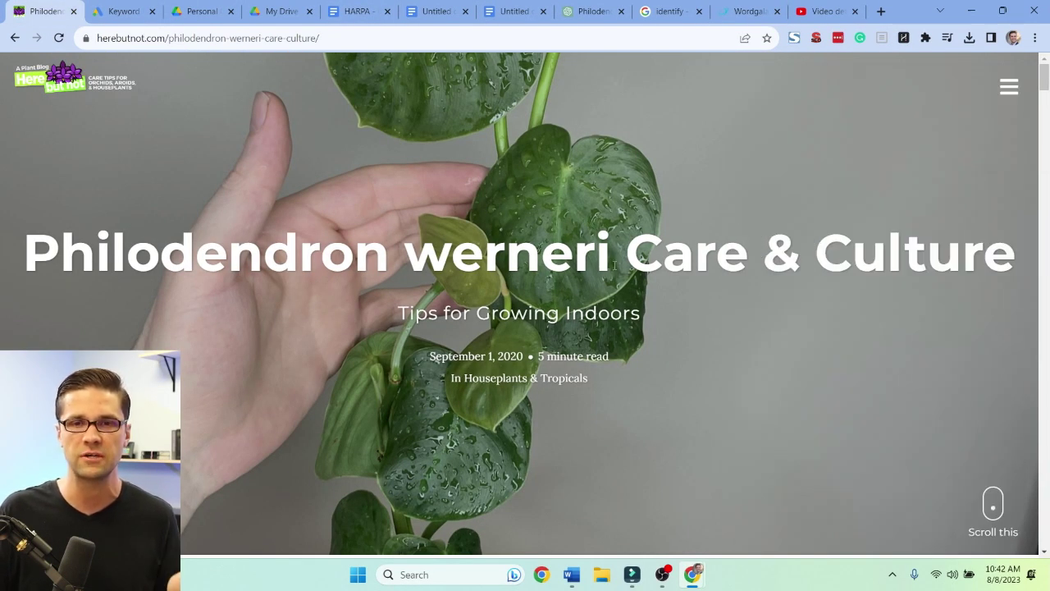